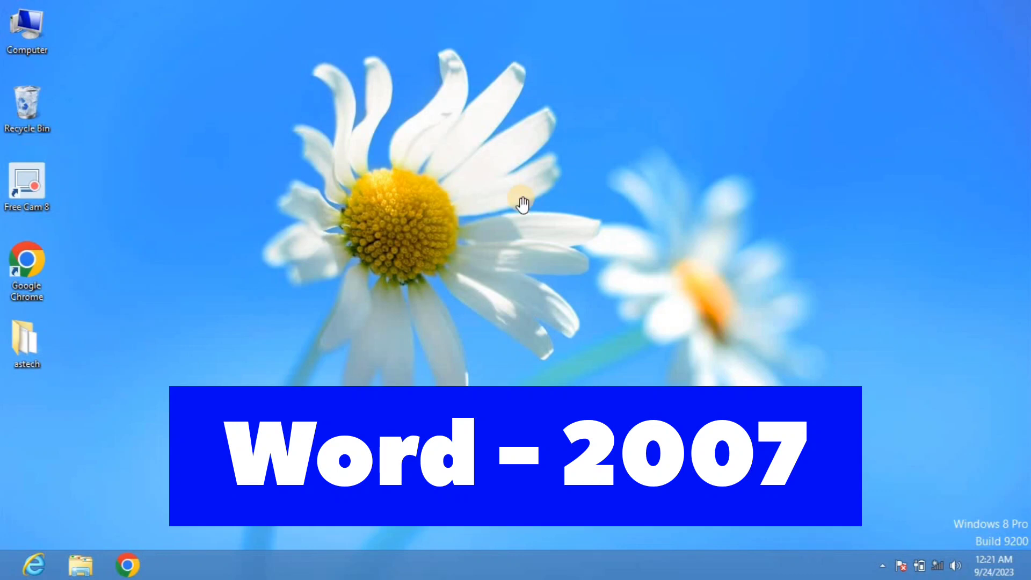
- Launch Word 2007 from Start search, maximize it, and show the Page Layout tab
key("super")
type("wor")
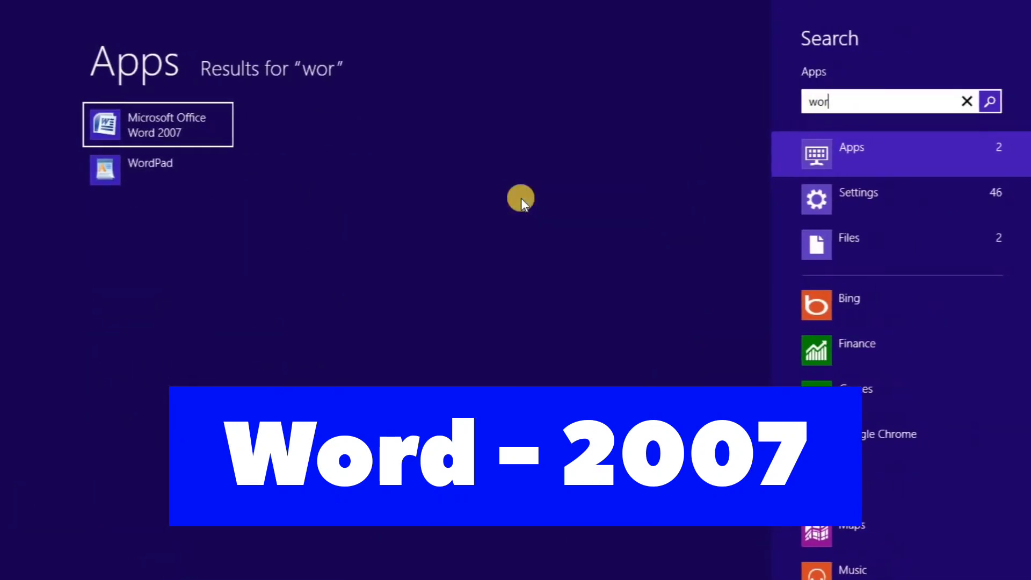
left_click(183, 131)
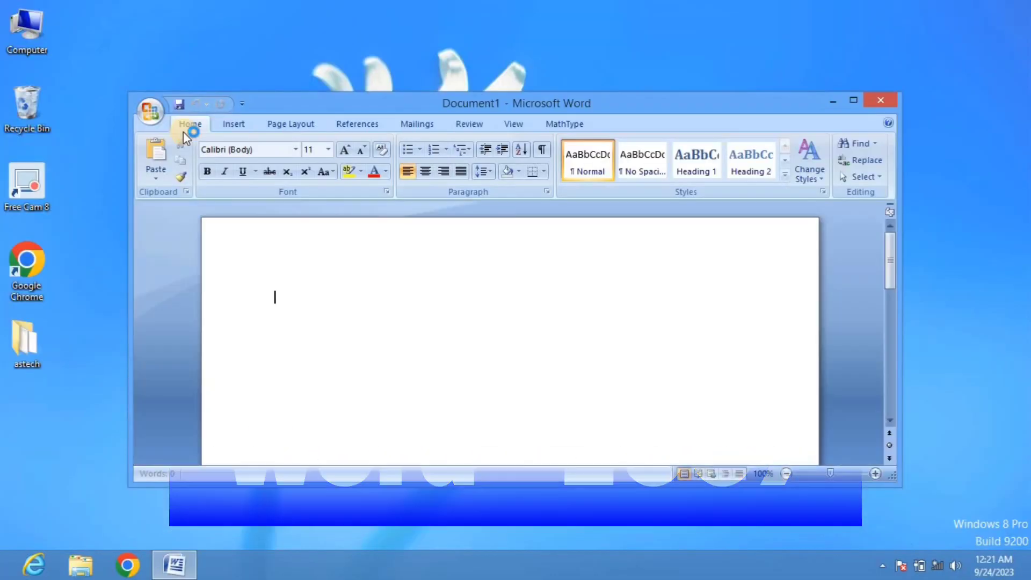
left_click(848, 101)
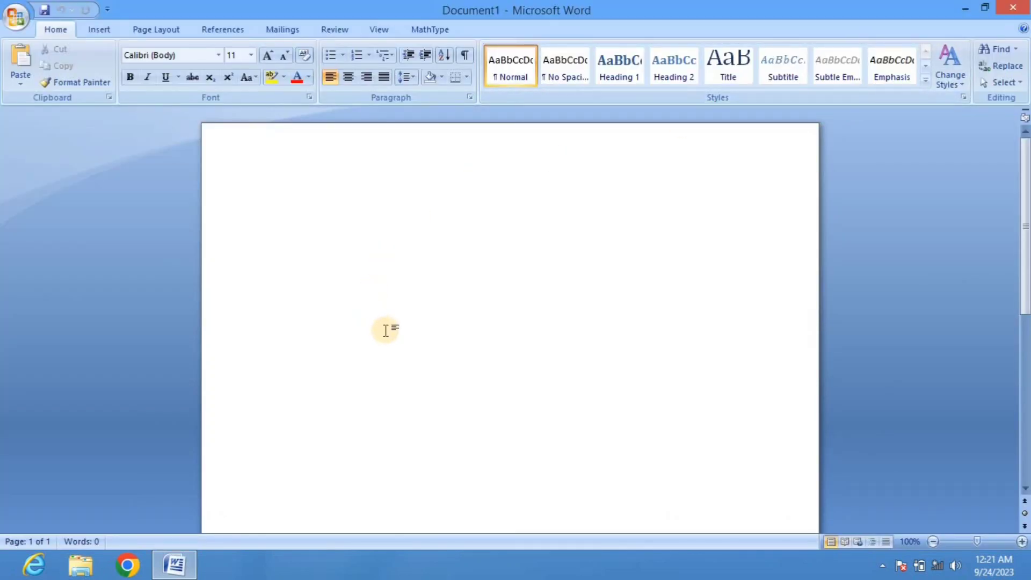
left_click(106, 30)
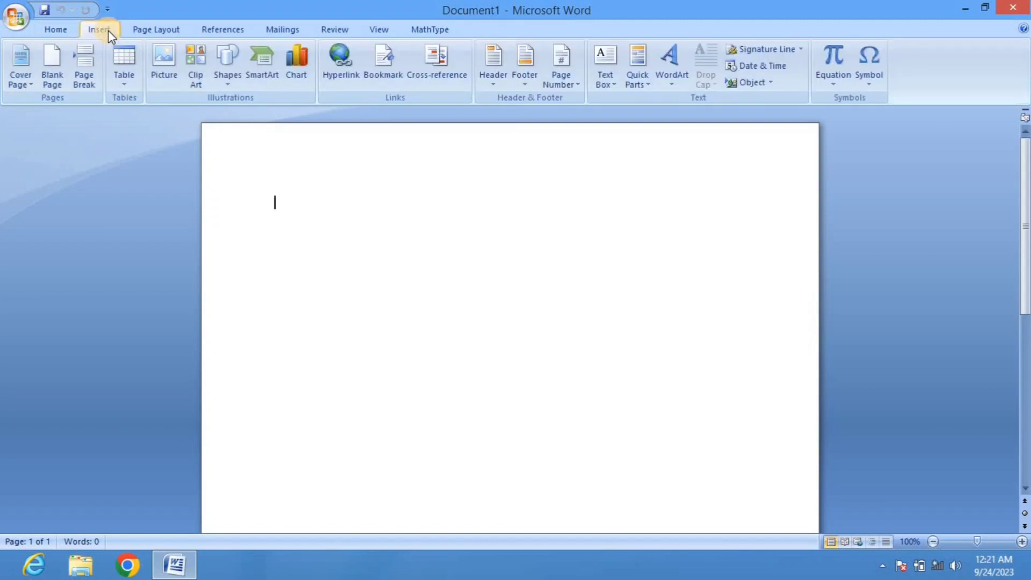
left_click(138, 32)
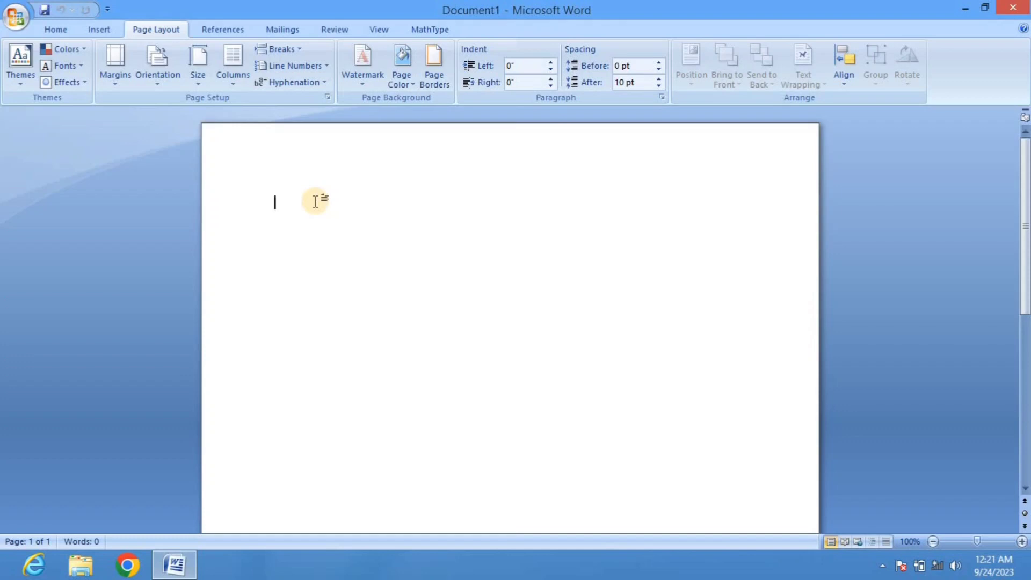
- Generate sample paragraphs with =rand(20) and put the cursor in the first paragraph
type("=ra")
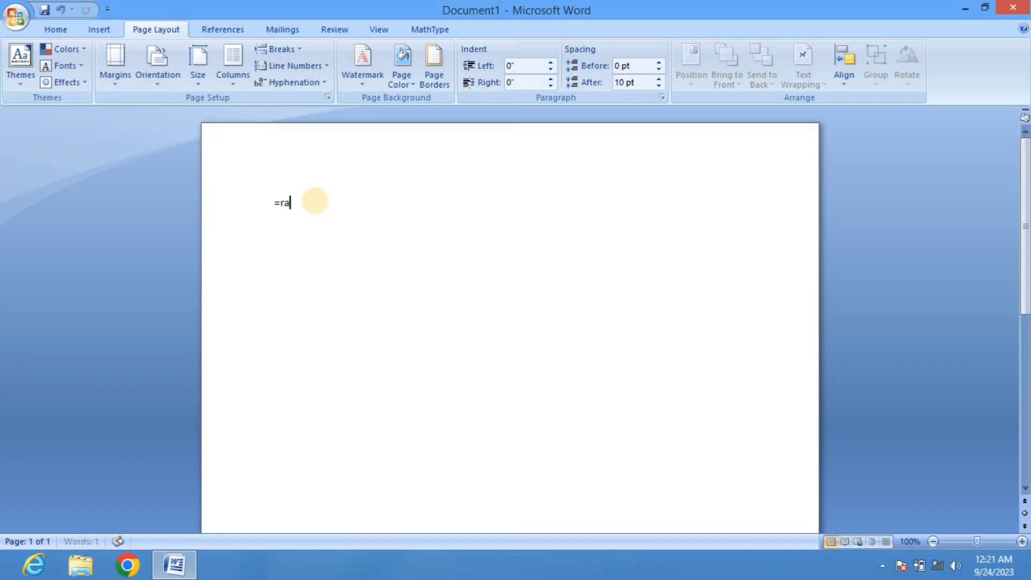
type("nd(")
type("20")
type(")")
key("Return")
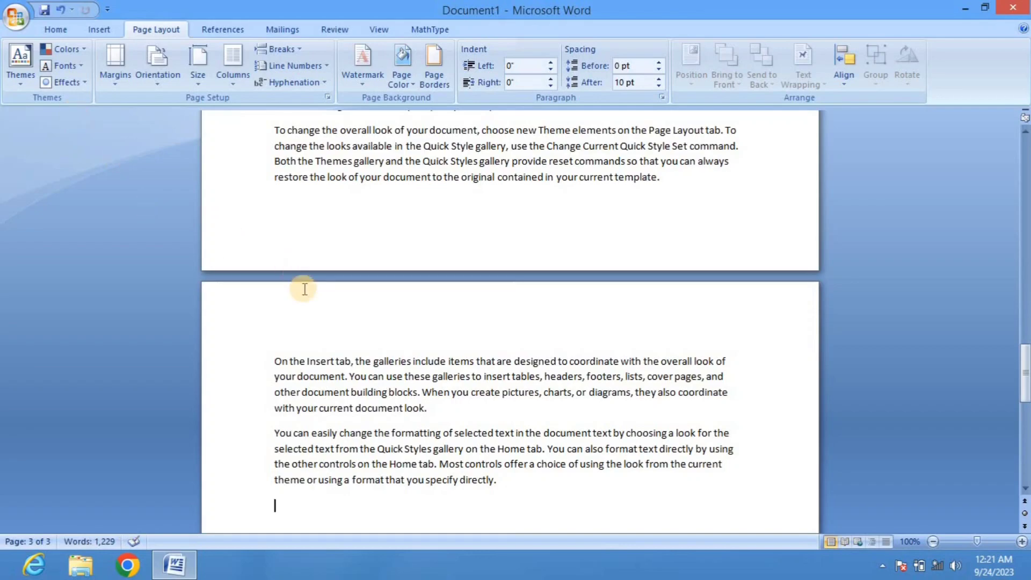
scroll(313, 304, "up", 5)
scroll(313, 304, "up", 5)
scroll(313, 304, "up", 5)
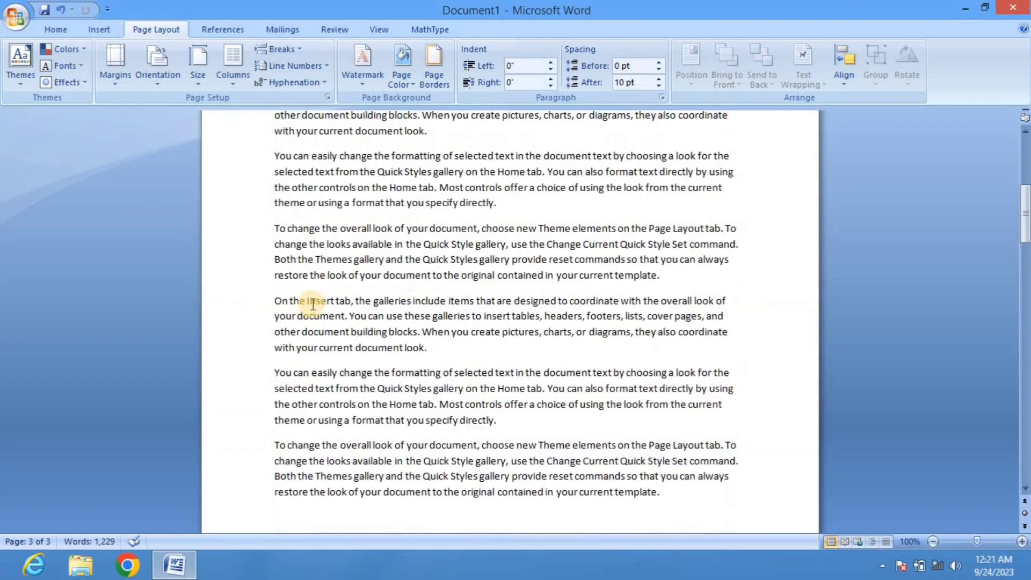
scroll(313, 304, "up", 5)
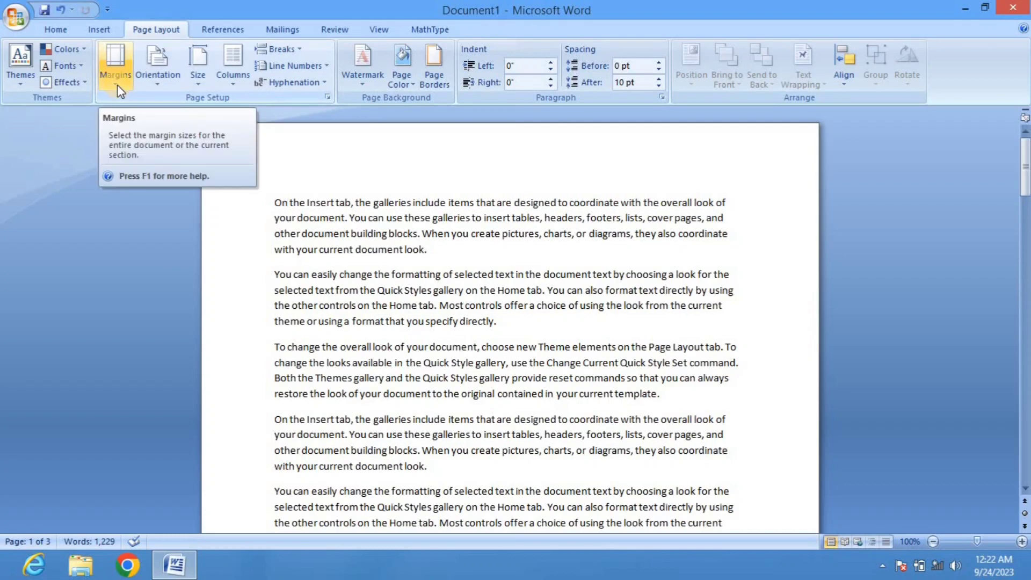
left_click(398, 198)
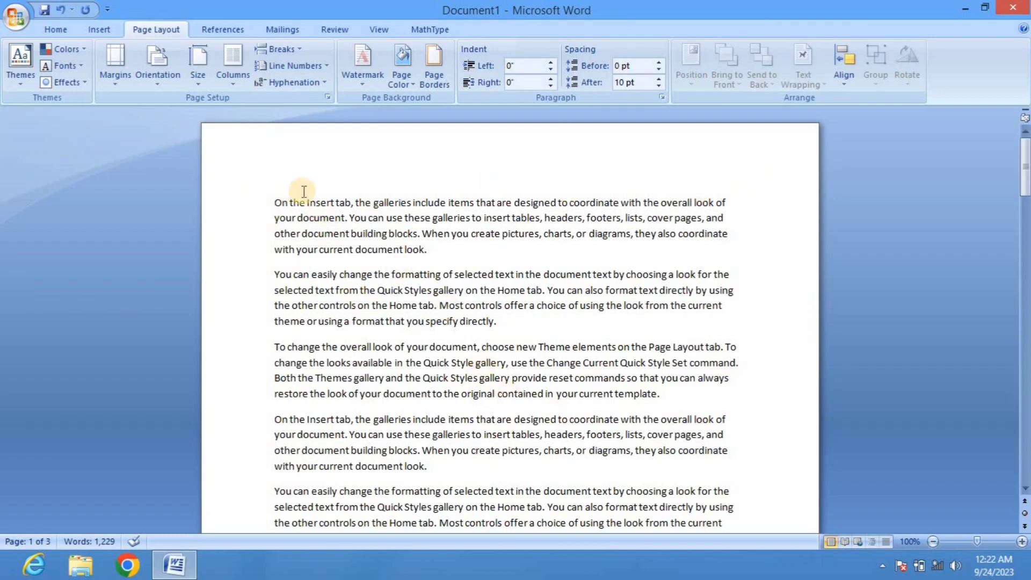
- Scroll through the three pages of generated sample text
scroll(430, 182, "down", 3)
scroll(397, 183, "up", 2)
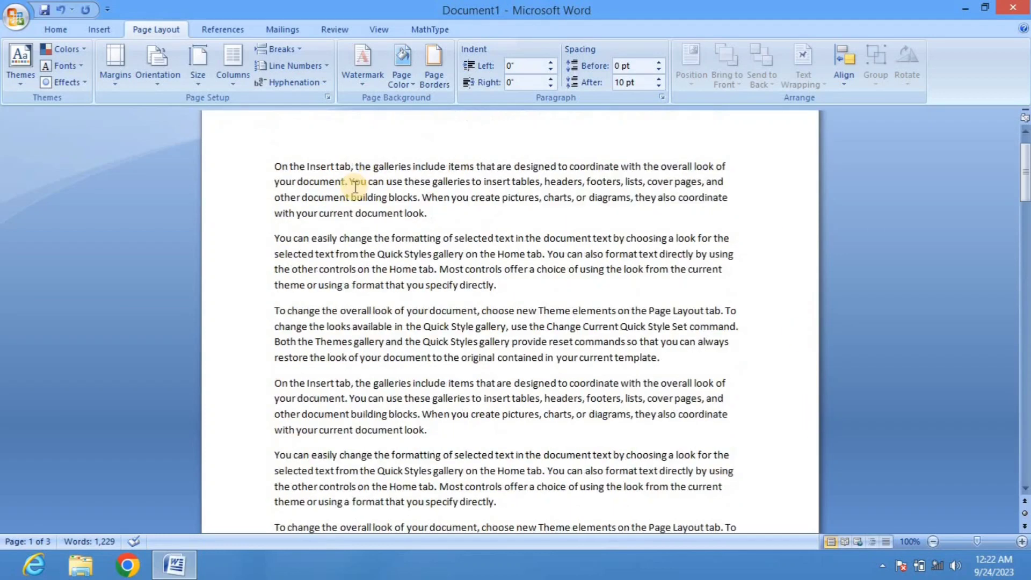
scroll(333, 194, "up", 1)
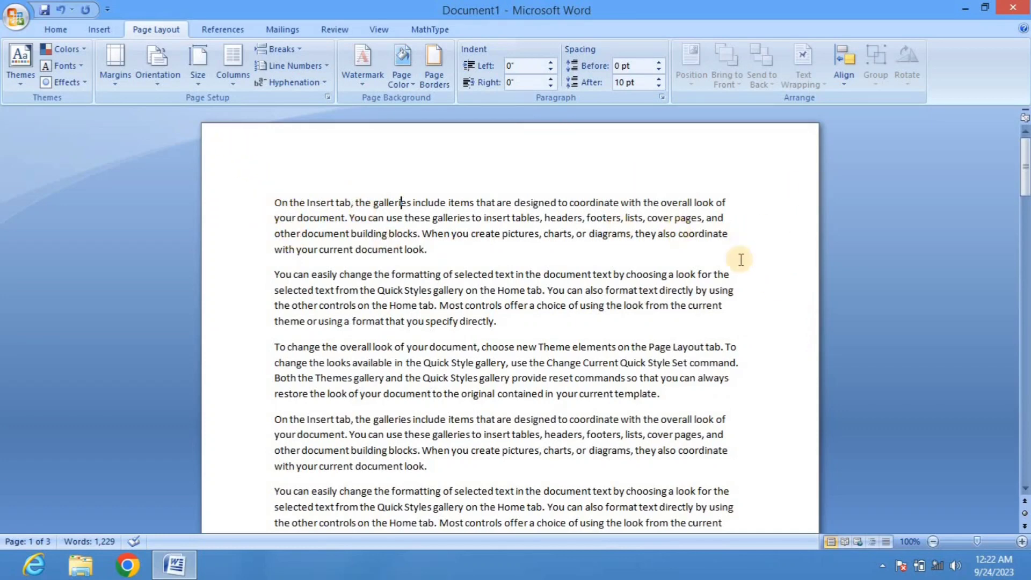
scroll(732, 308, "down", 2)
scroll(293, 274, "down", 2)
scroll(392, 290, "down", 1)
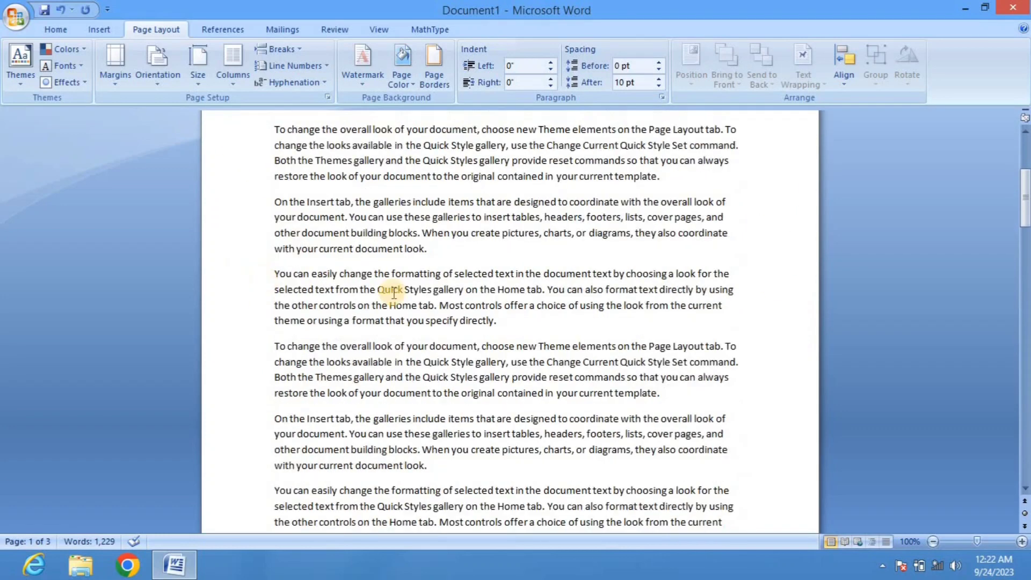
scroll(713, 292, "down", 3)
scroll(759, 277, "down", 4)
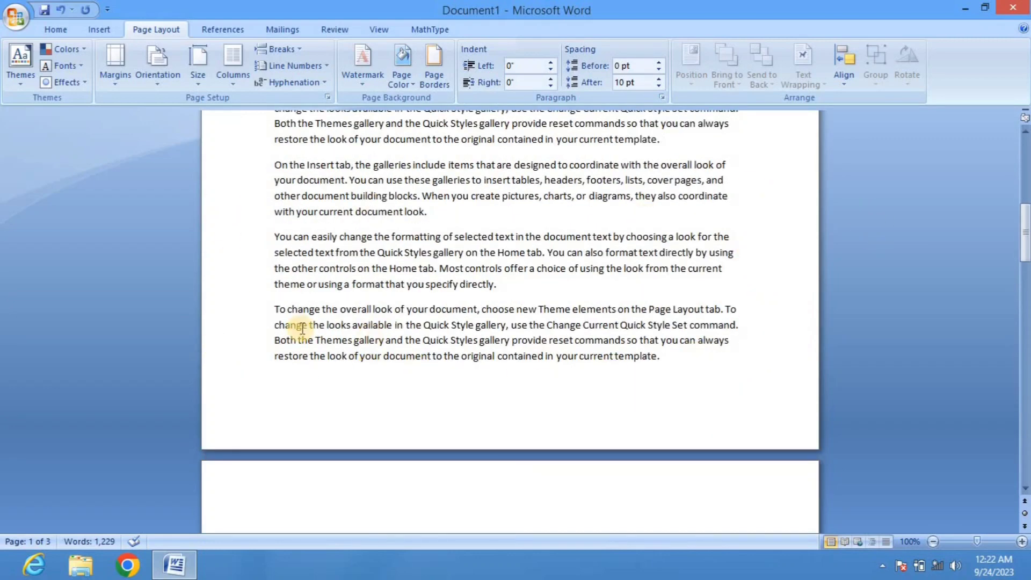
scroll(317, 323, "down", 5)
scroll(336, 320, "down", 4)
scroll(336, 320, "up", 10)
scroll(334, 384, "up", 3)
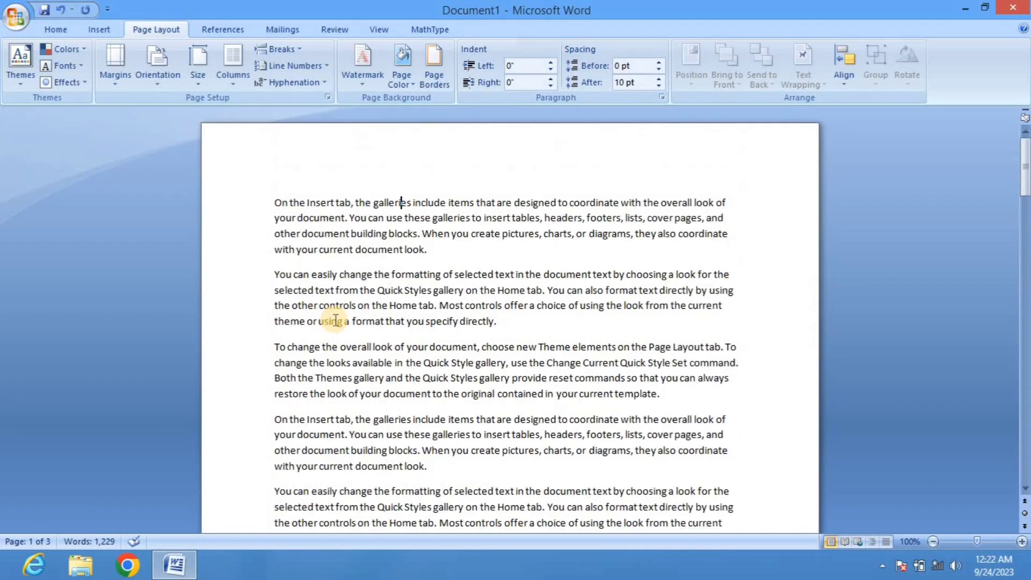
- Apply the Narrow 0.5-inch margin preset and review the now two-page document
left_click(120, 86)
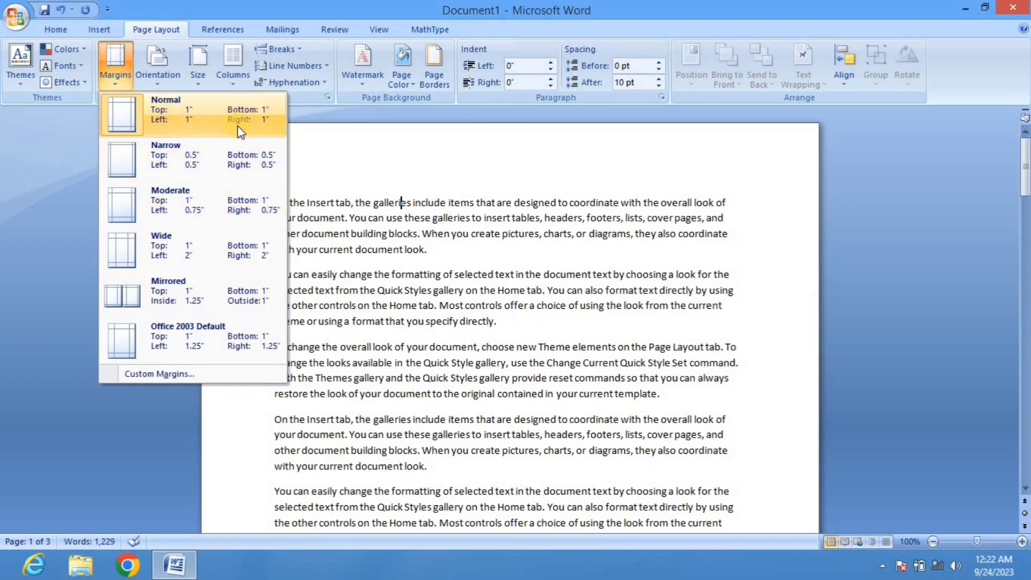
left_click(165, 155)
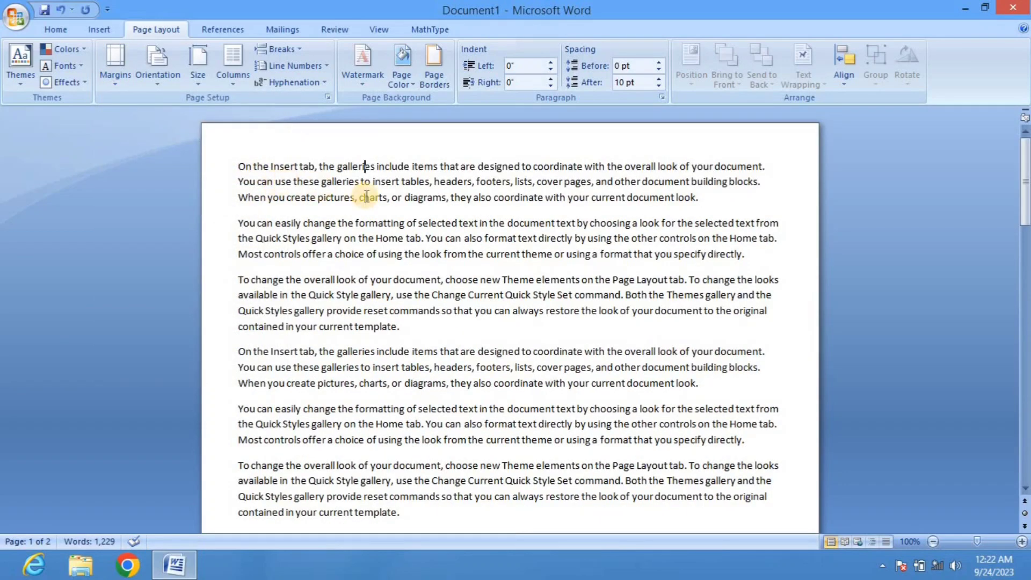
scroll(367, 197, "down", 5)
scroll(367, 197, "down", 3)
scroll(367, 196, "down", 5)
scroll(366, 197, "down", 6)
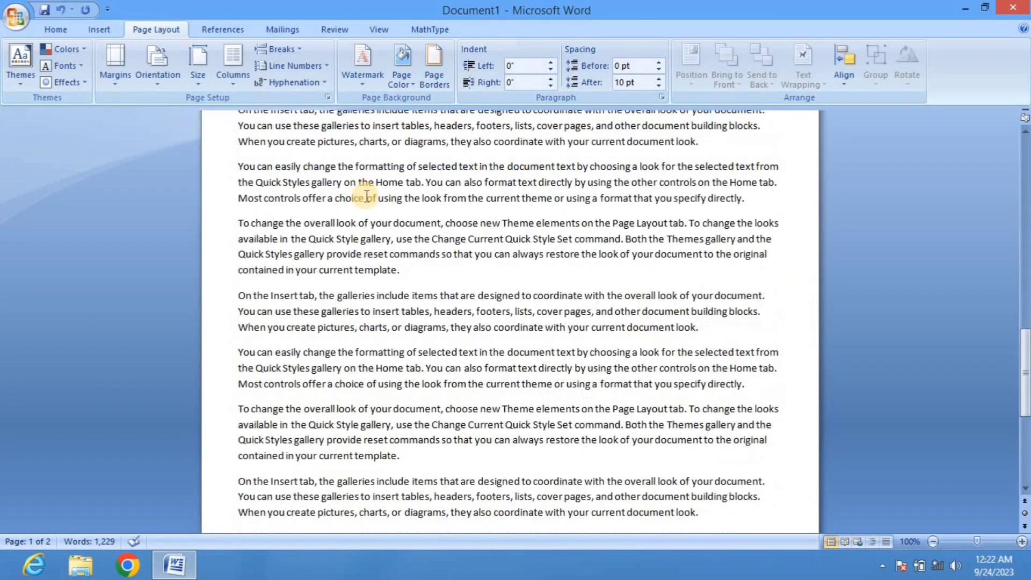
scroll(367, 197, "down", 4)
scroll(366, 197, "down", 1)
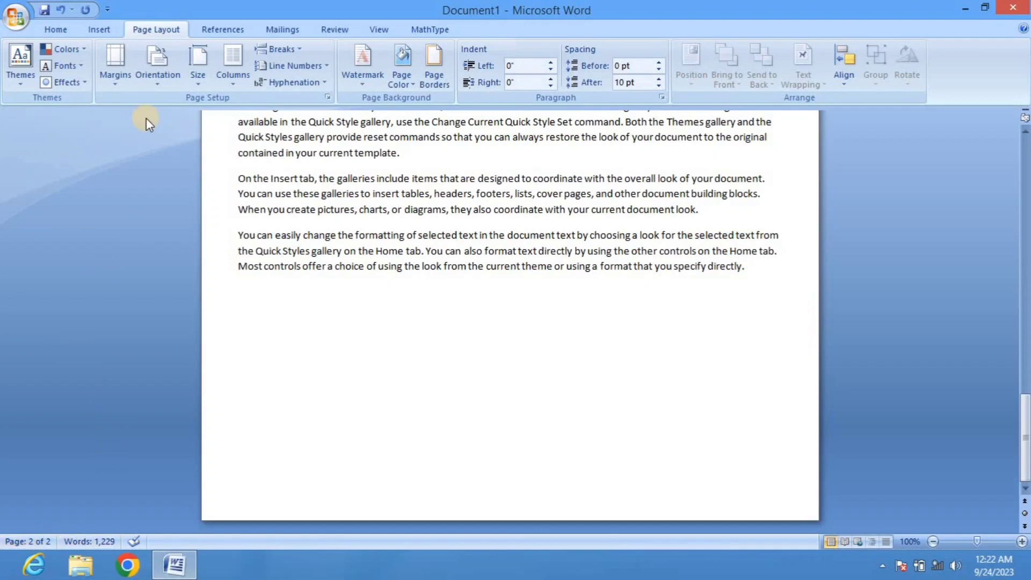
left_click(116, 67)
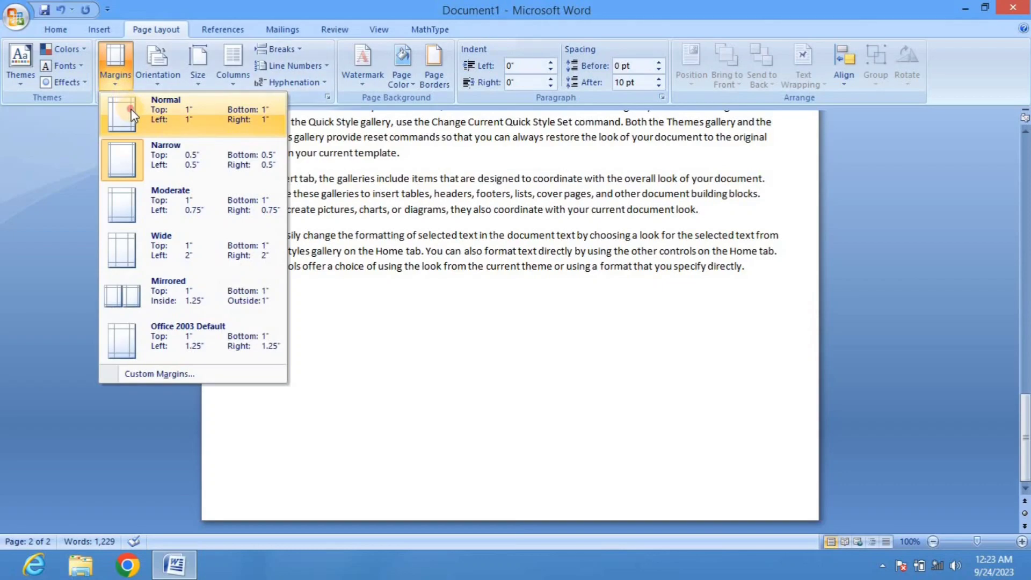
- Restore the Normal 1-inch margins and review the three pages
left_click(132, 111)
scroll(395, 310, "up", 5)
scroll(395, 310, "up", 5)
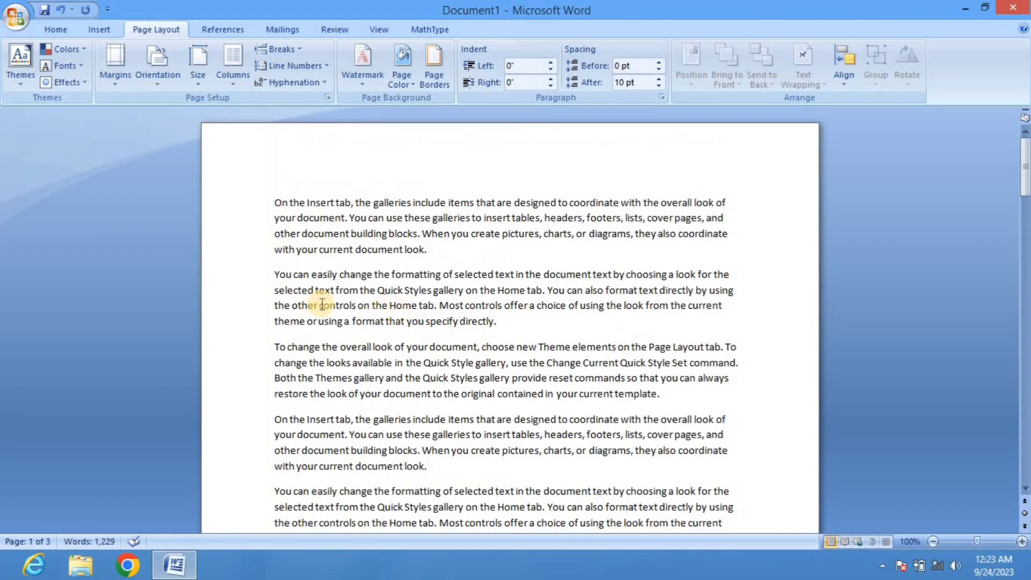
scroll(322, 304, "down", 4)
scroll(322, 304, "down", 3)
scroll(322, 304, "down", 5)
scroll(323, 304, "down", 3)
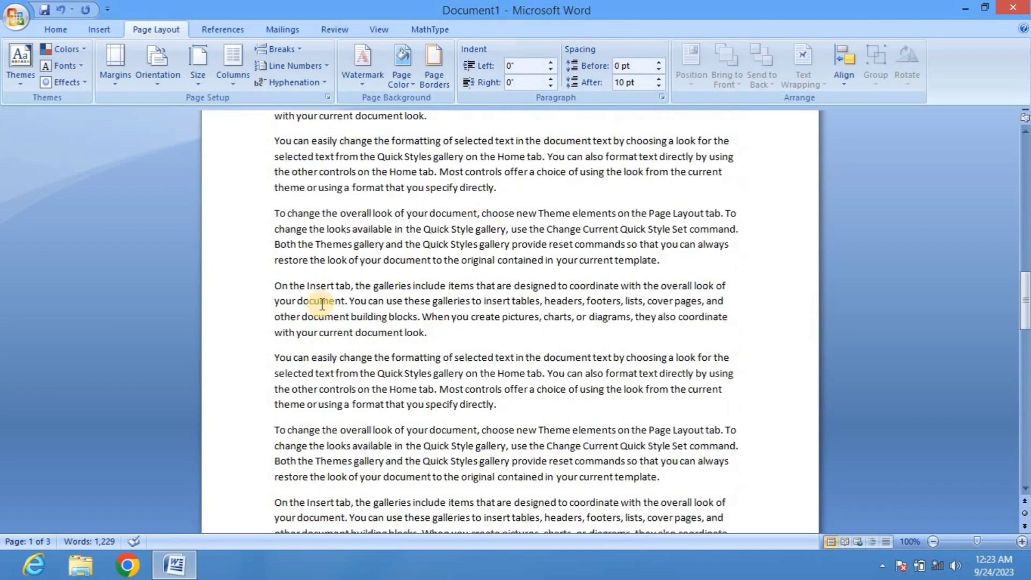
scroll(322, 304, "down", 5)
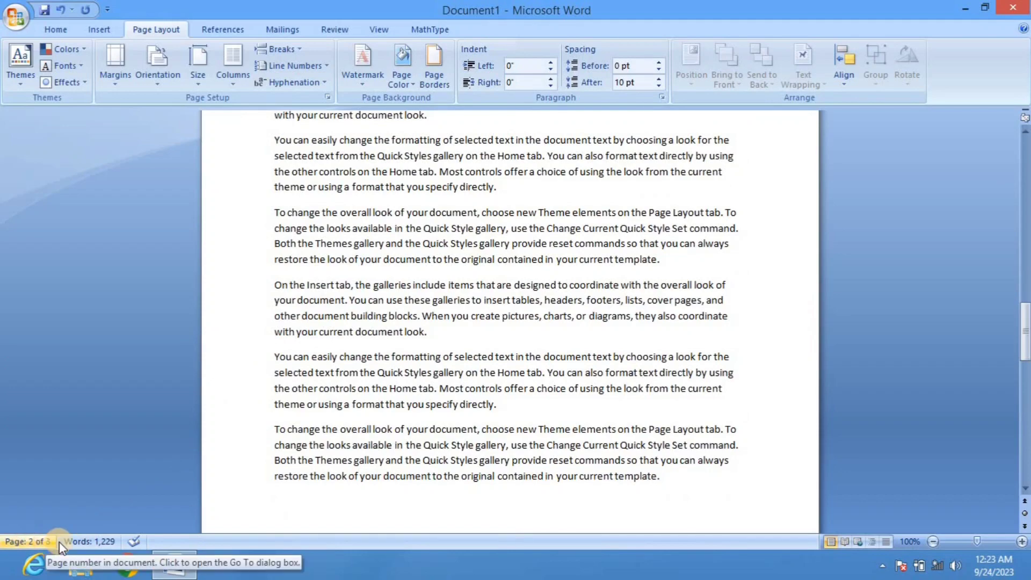
scroll(344, 396, "down", 8)
scroll(345, 396, "down", 5)
scroll(349, 393, "down", 2)
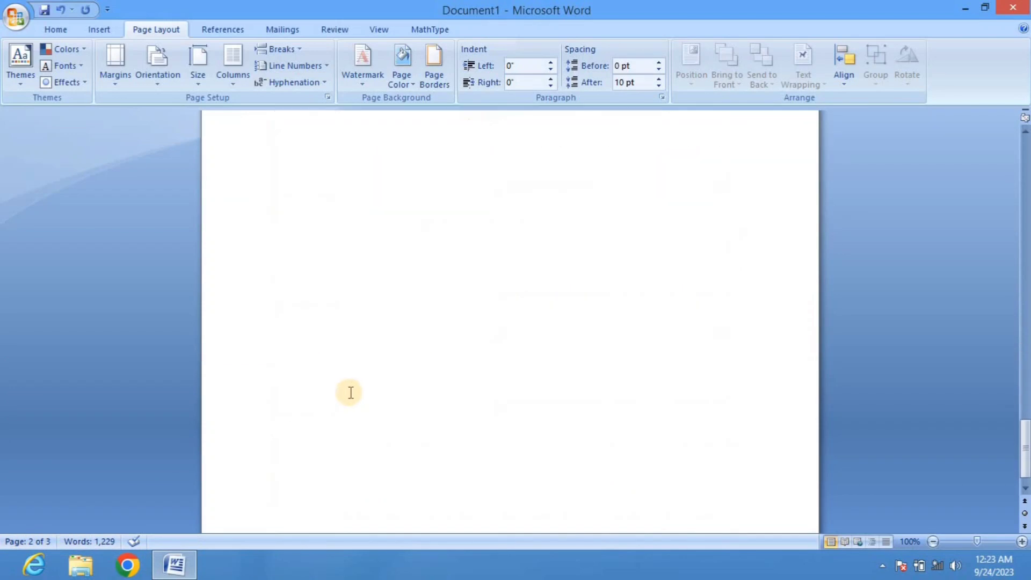
scroll(350, 392, "up", 5)
scroll(350, 392, "up", 5)
scroll(350, 393, "up", 3)
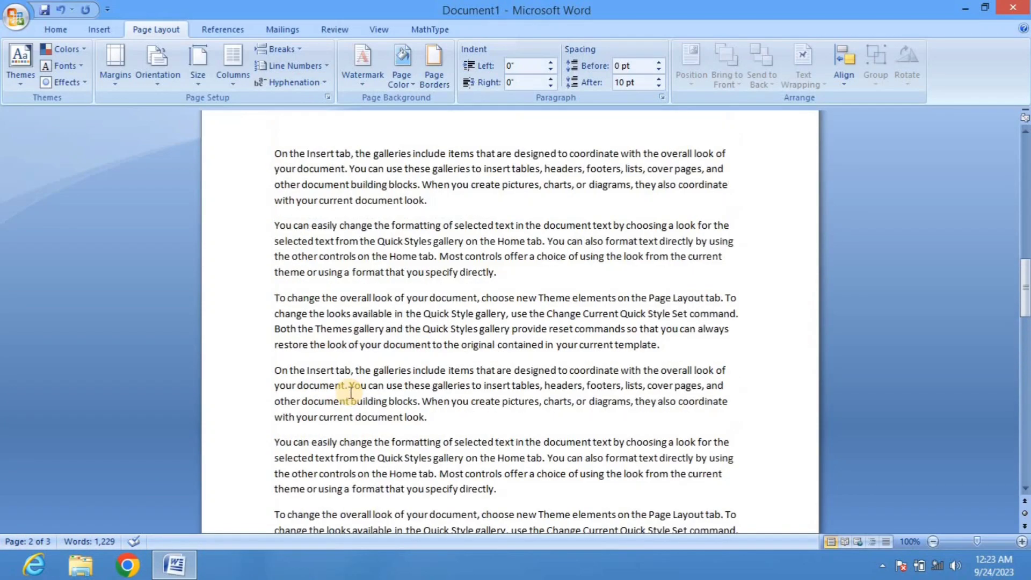
scroll(350, 392, "down", 4)
scroll(347, 389, "up", 2)
left_click(122, 83)
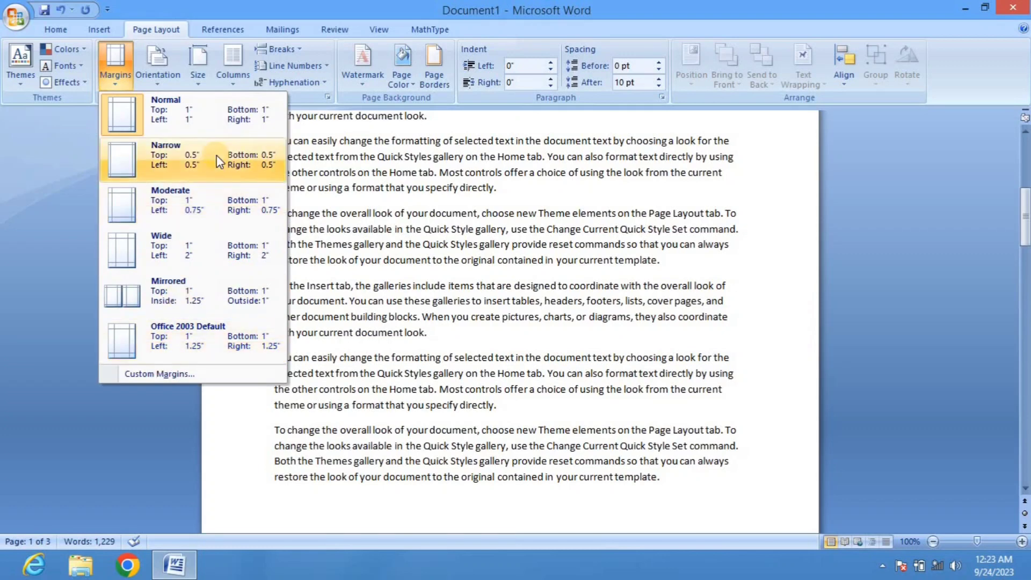
- In Custom Margins, raise the gutter to 0.5 inch
left_click(169, 377)
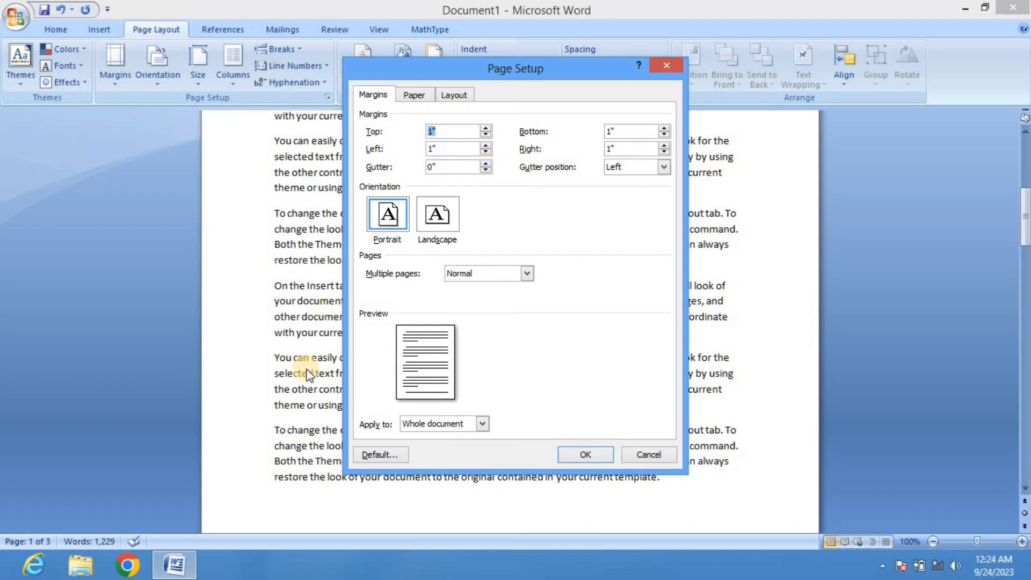
left_click(486, 162)
left_click(486, 163)
left_click(485, 163)
left_click(486, 163)
left_click(486, 163)
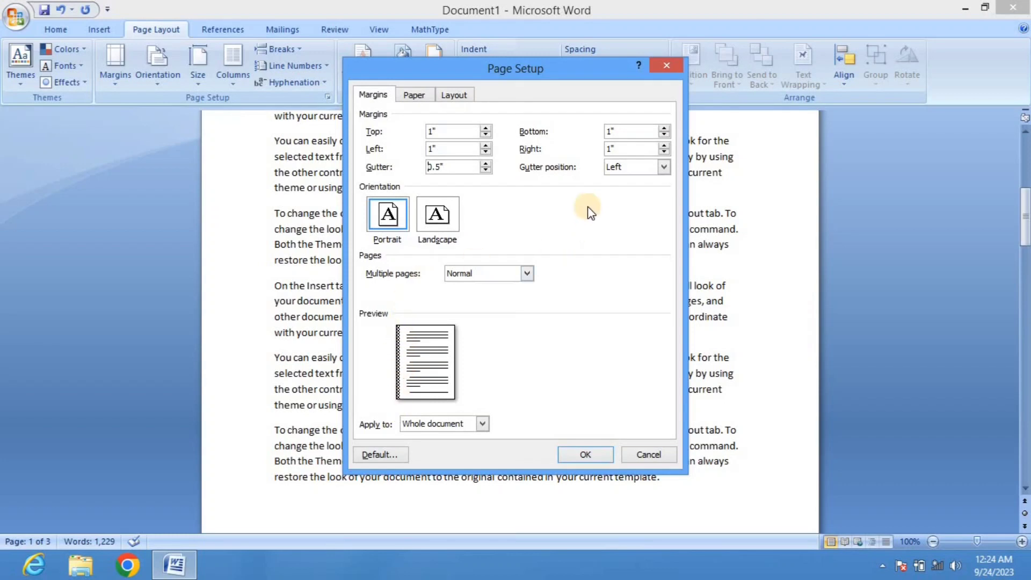
- Set the gutter position to Left and apply the page setup
left_click(646, 169)
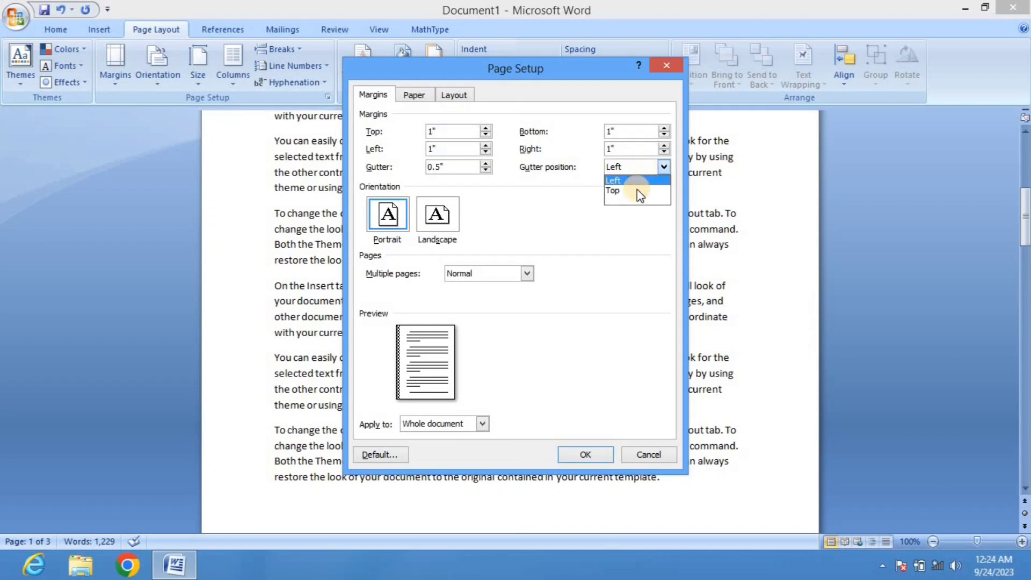
left_click(636, 189)
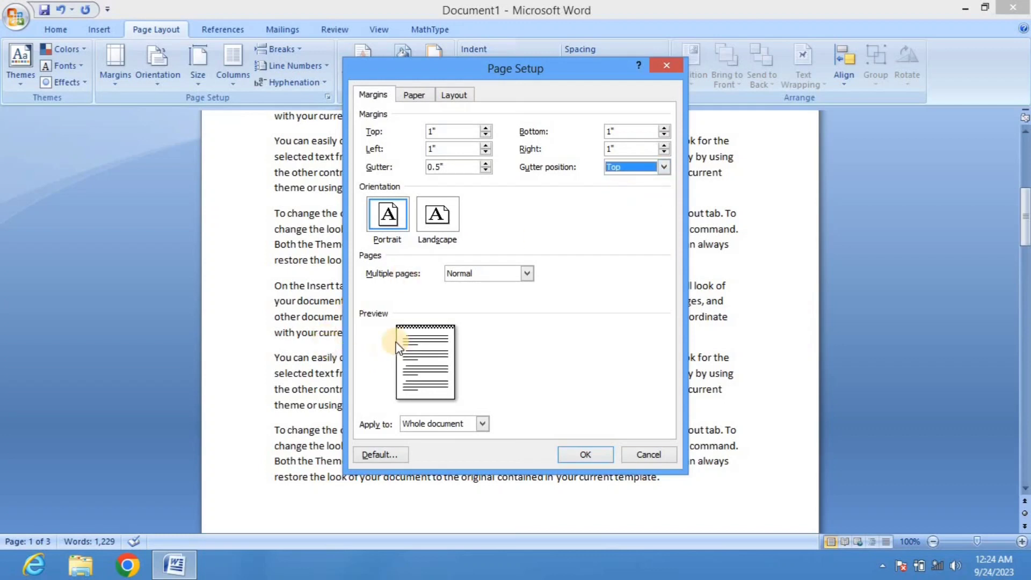
left_click(643, 171)
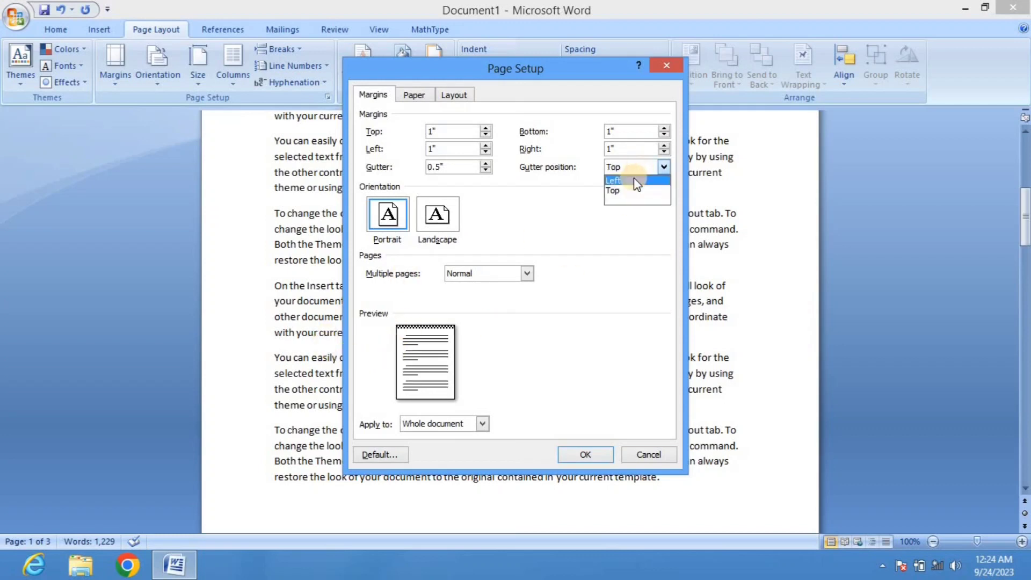
left_click(638, 181)
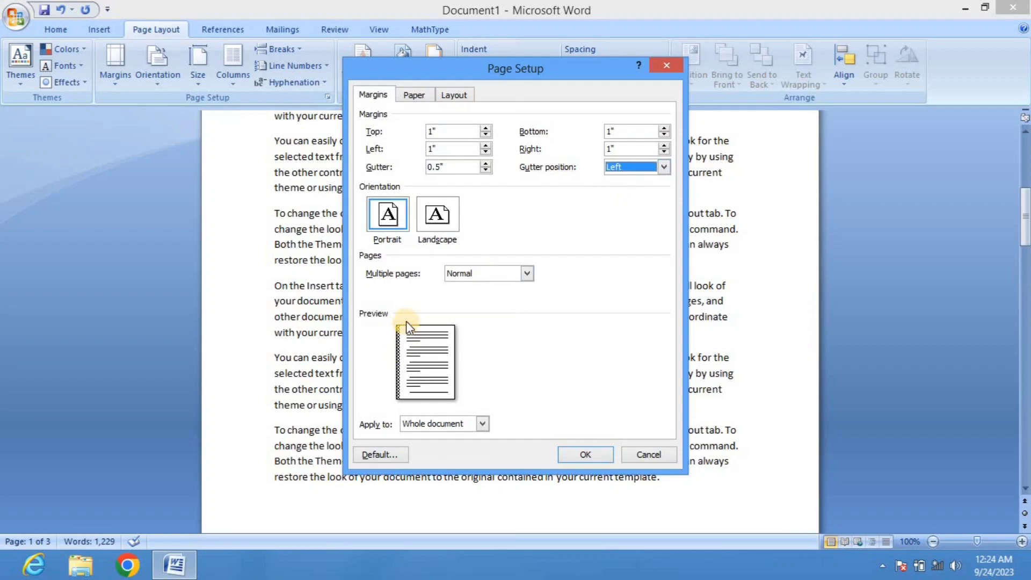
left_click(641, 167)
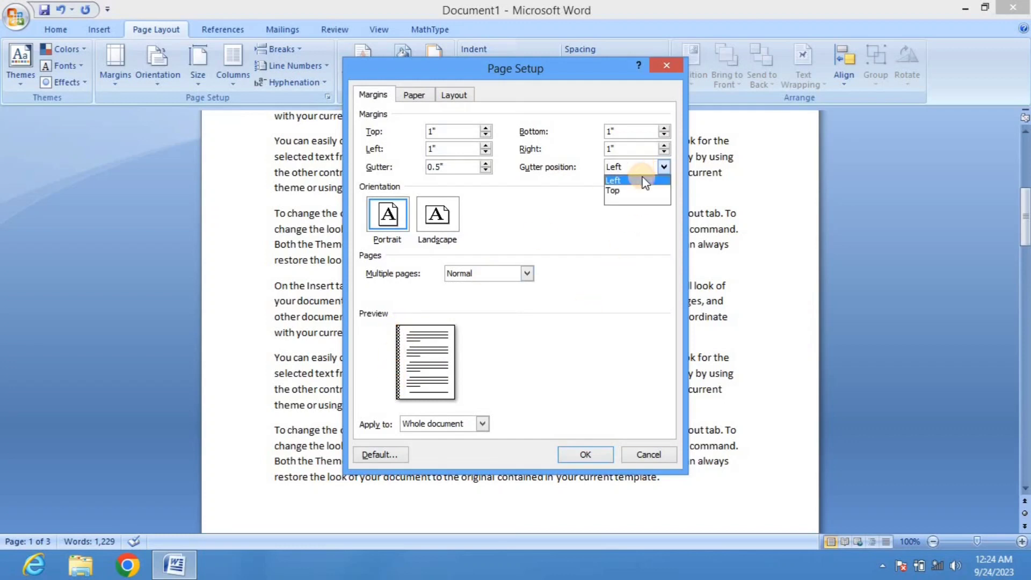
left_click(636, 191)
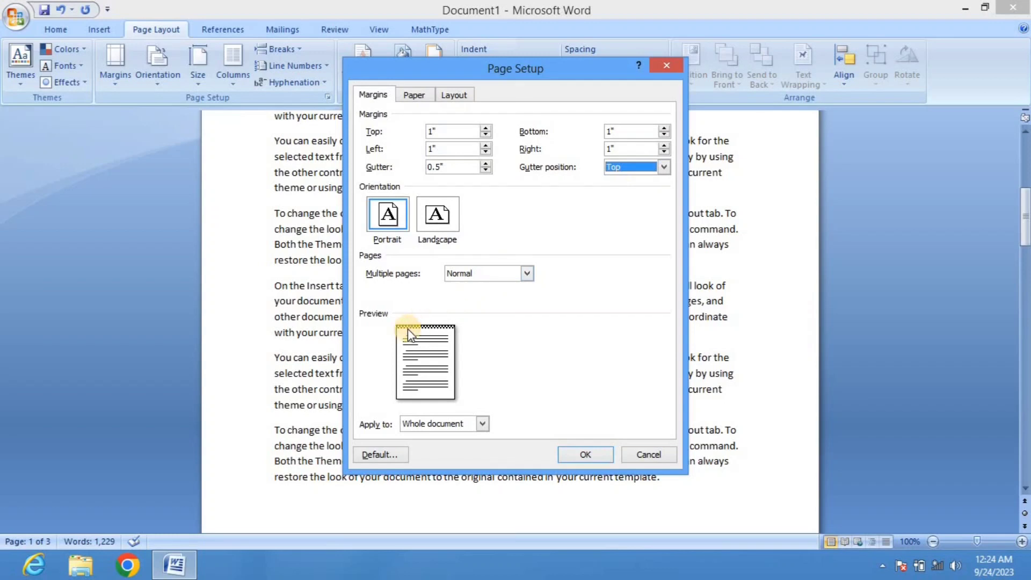
left_click(636, 167)
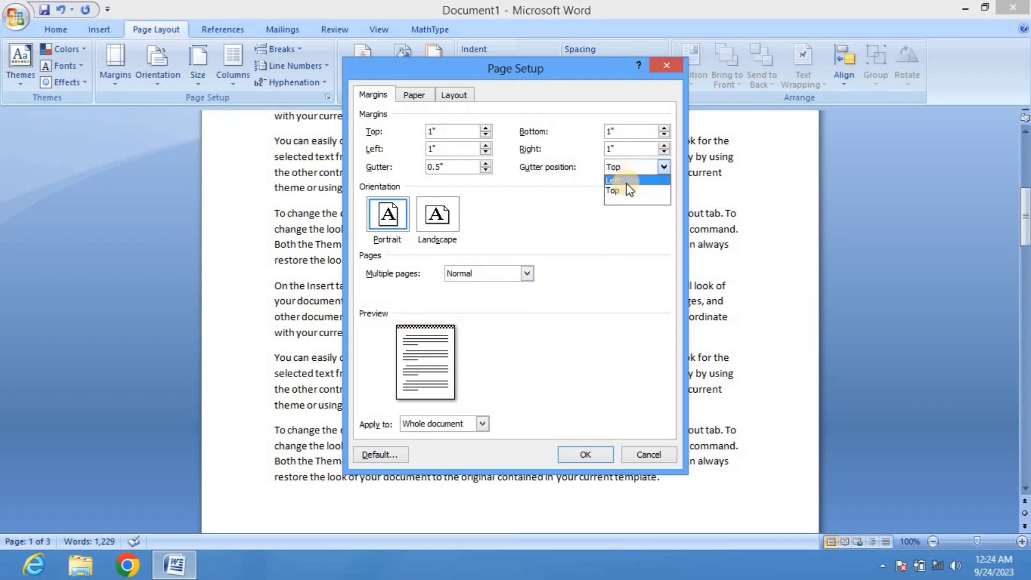
left_click(623, 182)
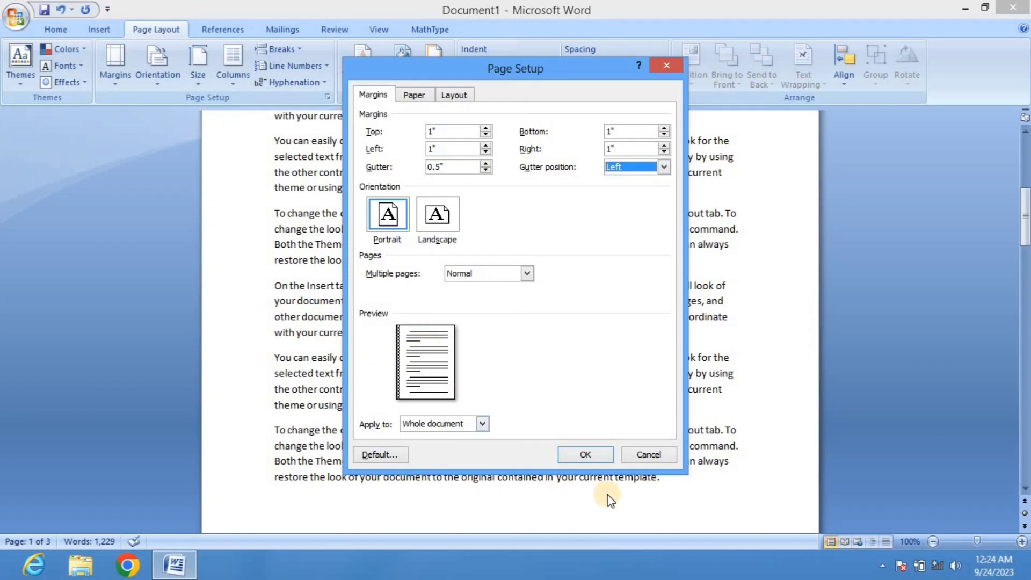
left_click(591, 456)
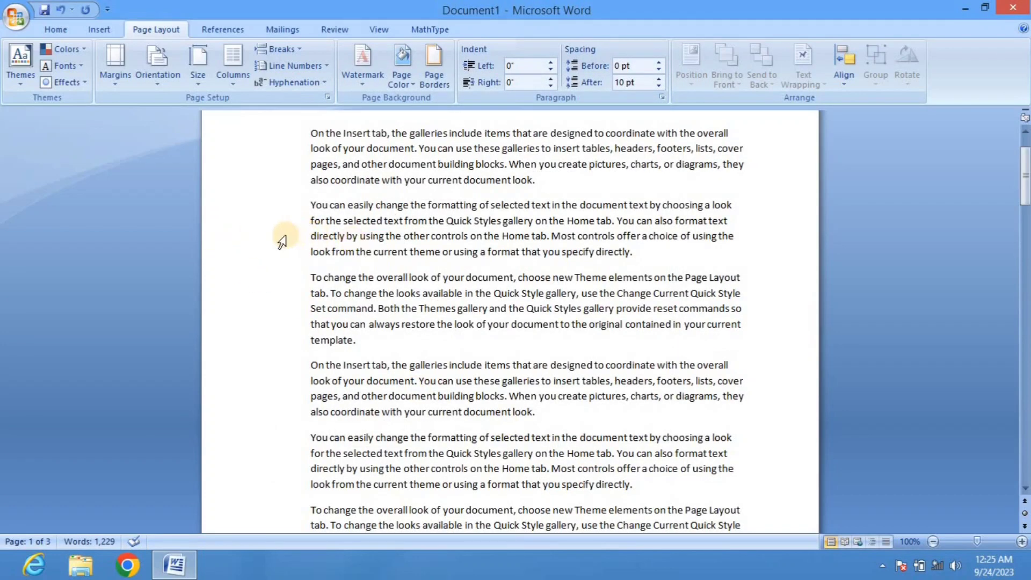
- Scroll through the pages to check the 0.5-inch left gutter
scroll(282, 242, "up", 2)
scroll(282, 242, "down", 5)
scroll(282, 242, "down", 3)
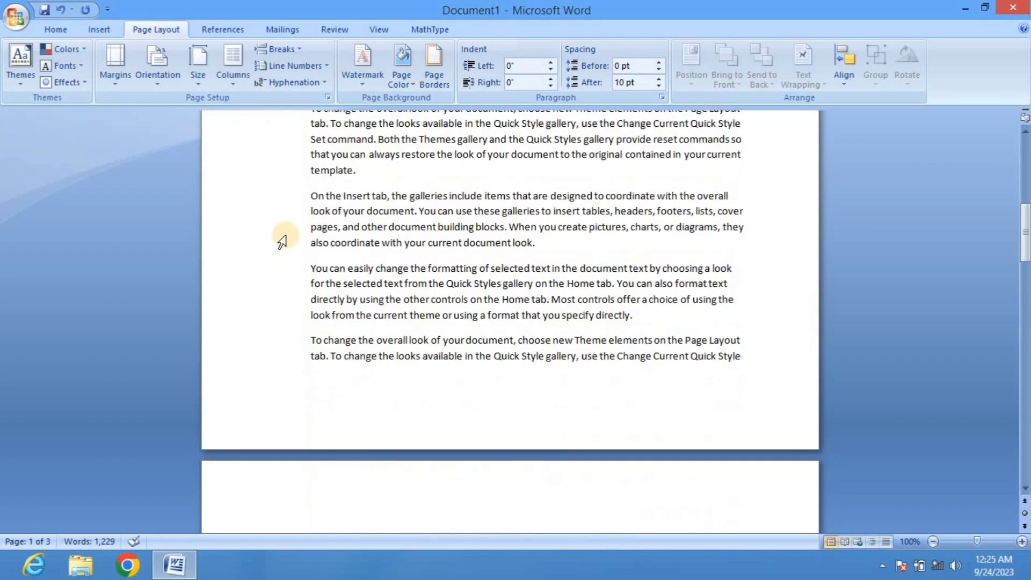
scroll(282, 242, "up", 3)
scroll(282, 242, "down", 5)
scroll(282, 242, "down", 5)
scroll(282, 241, "down", 5)
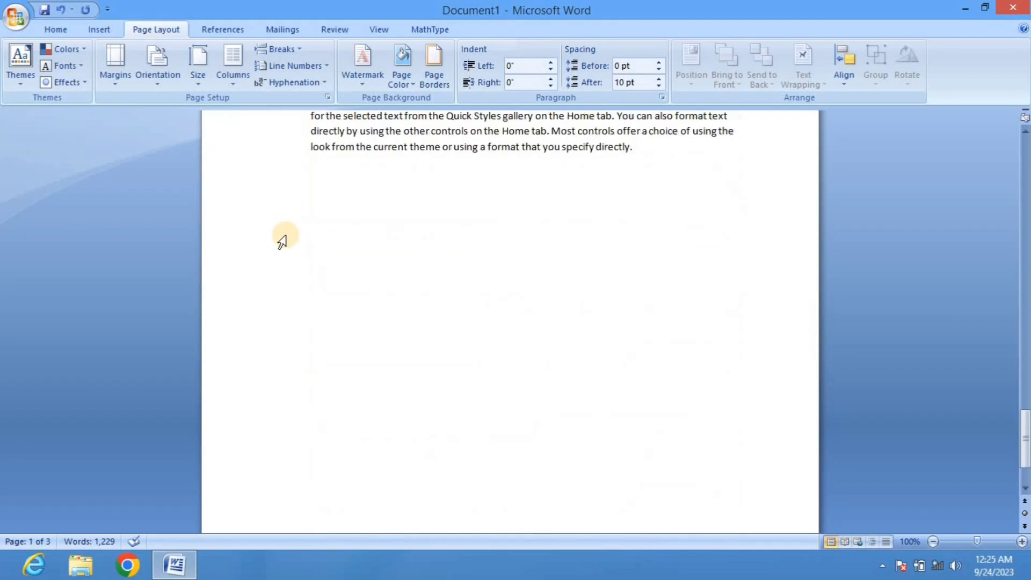
scroll(282, 242, "down", 3)
scroll(281, 239, "up", 5)
scroll(281, 239, "up", 5)
scroll(281, 237, "up", 5)
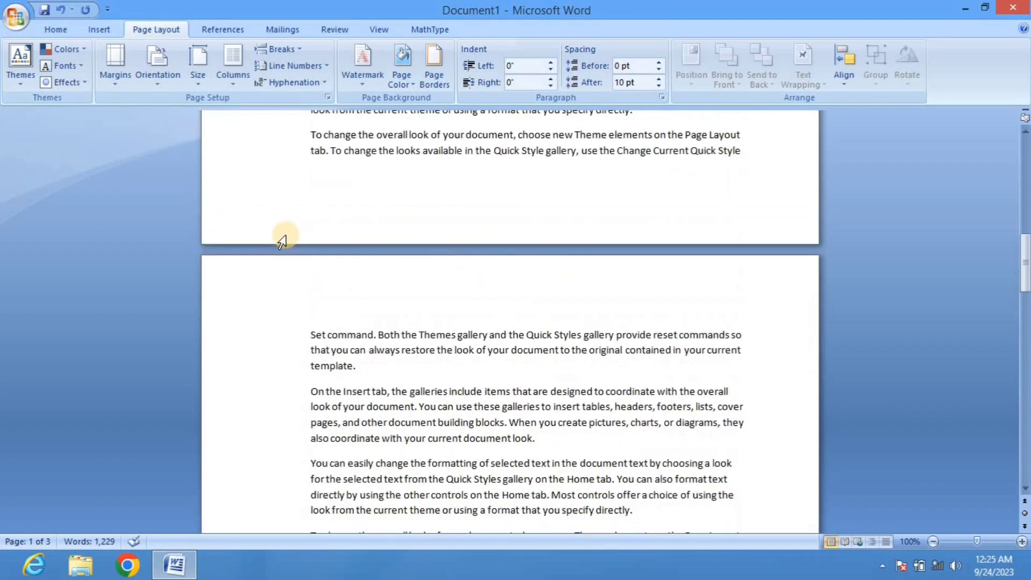
scroll(250, 200, "up", 5)
left_click(150, 84)
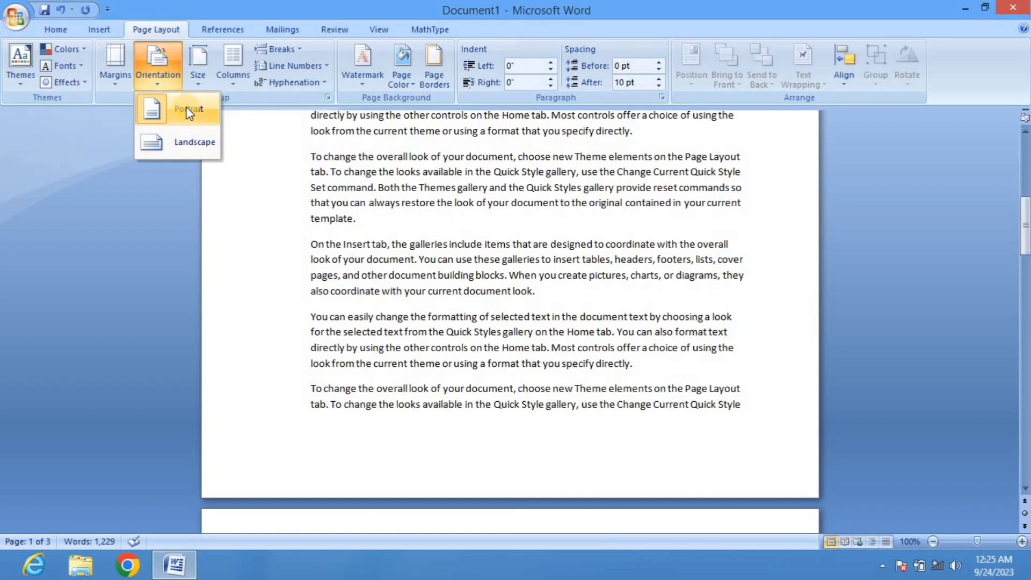
left_click(166, 142)
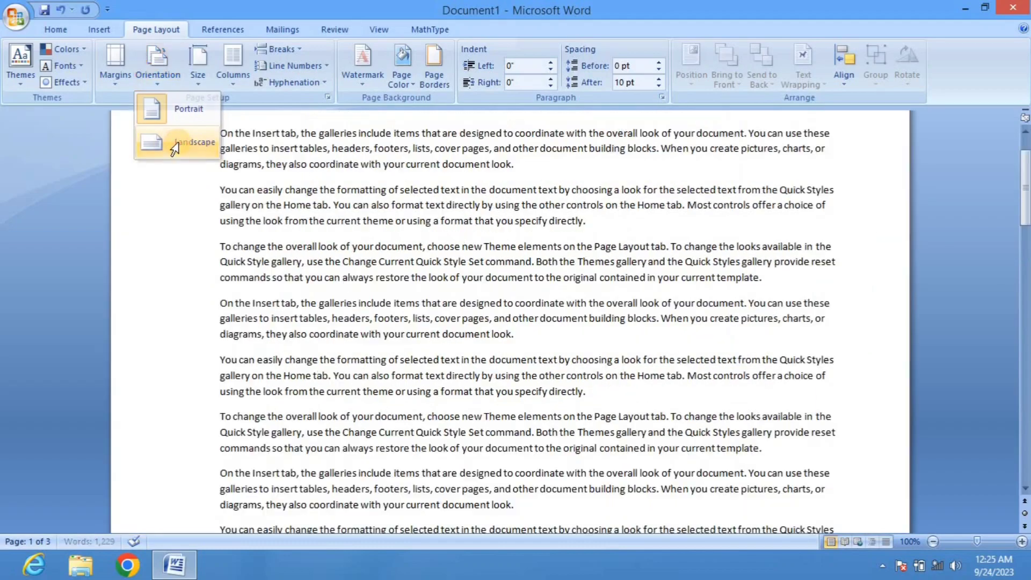
left_click(170, 143)
scroll(367, 233, "up", 2)
scroll(370, 234, "down", 5)
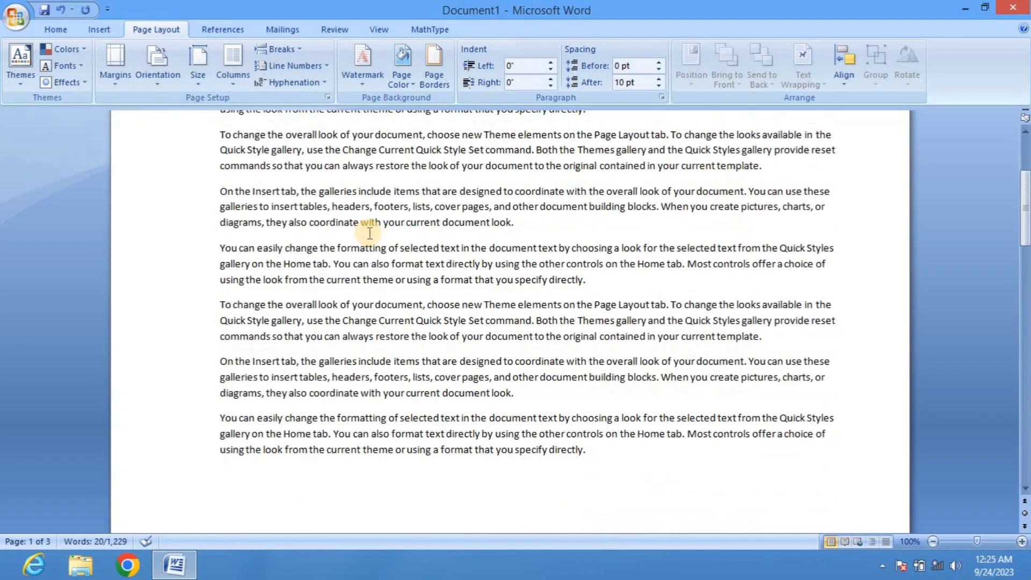
scroll(370, 234, "down", 5)
scroll(369, 234, "down", 5)
scroll(370, 234, "down", 5)
scroll(369, 234, "up", 2)
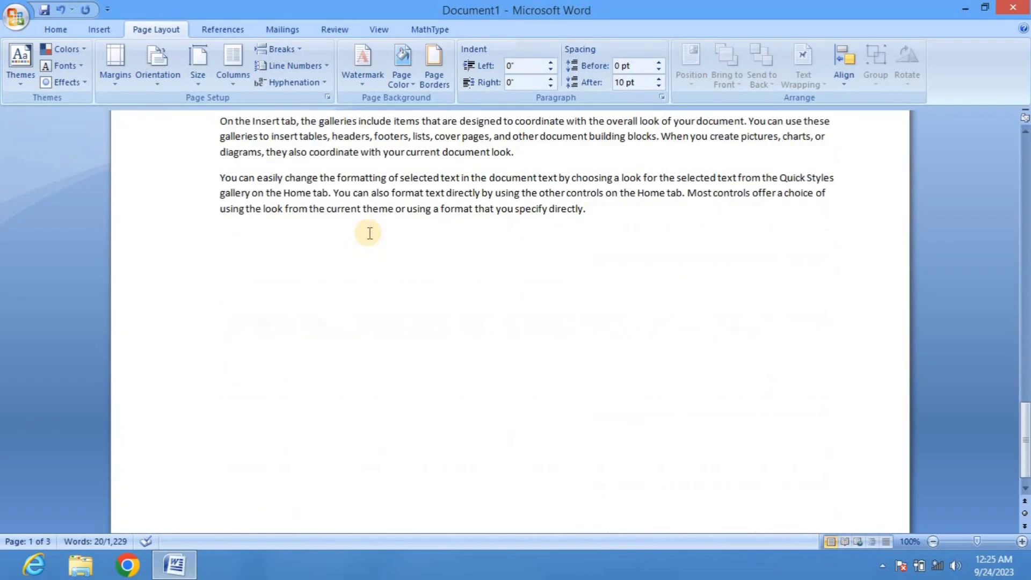
scroll(369, 233, "up", 1)
scroll(369, 234, "up", 2)
scroll(370, 233, "up", 1)
scroll(369, 234, "up", 7)
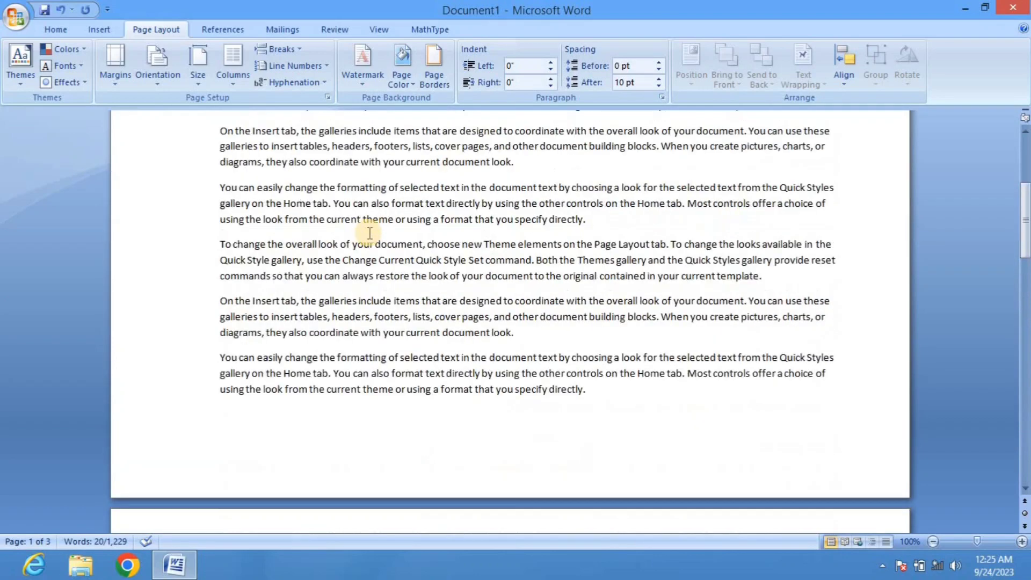
scroll(370, 234, "up", 5)
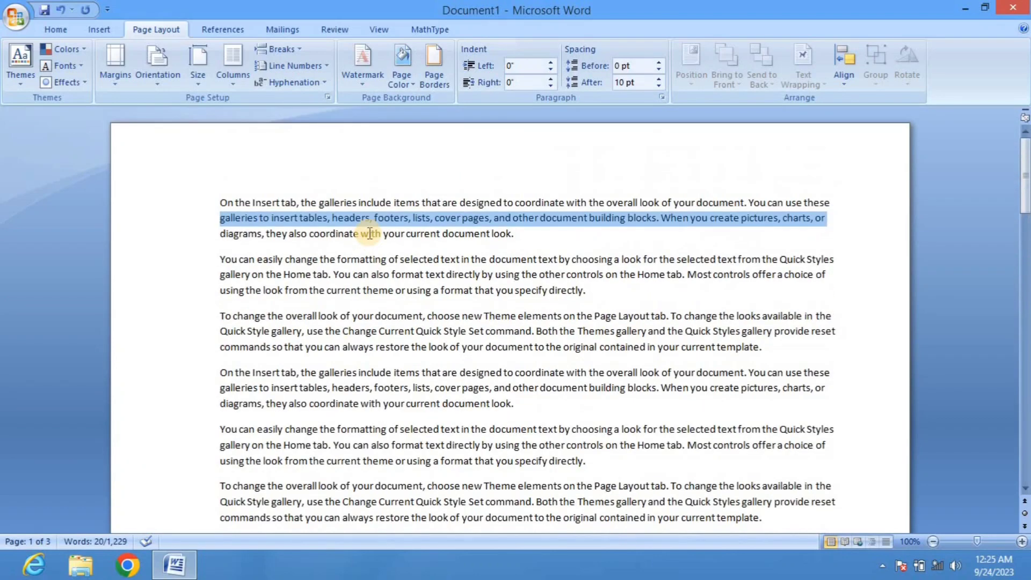
left_click(143, 84)
left_click(161, 105)
scroll(606, 230, "down", 2)
scroll(507, 440, "down", 2)
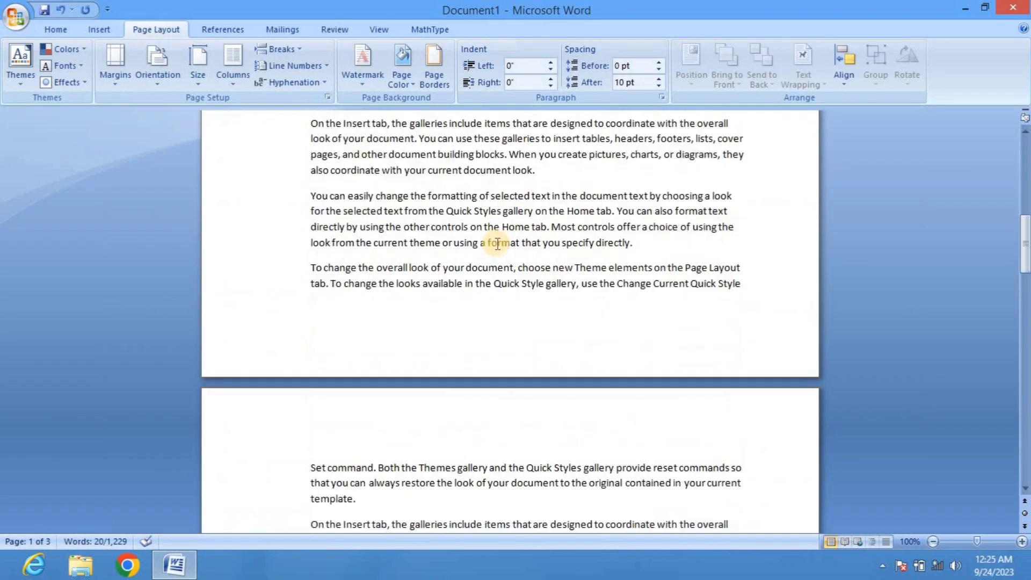
scroll(496, 230, "down", 2)
scroll(497, 243, "down", 2)
scroll(498, 244, "down", 5)
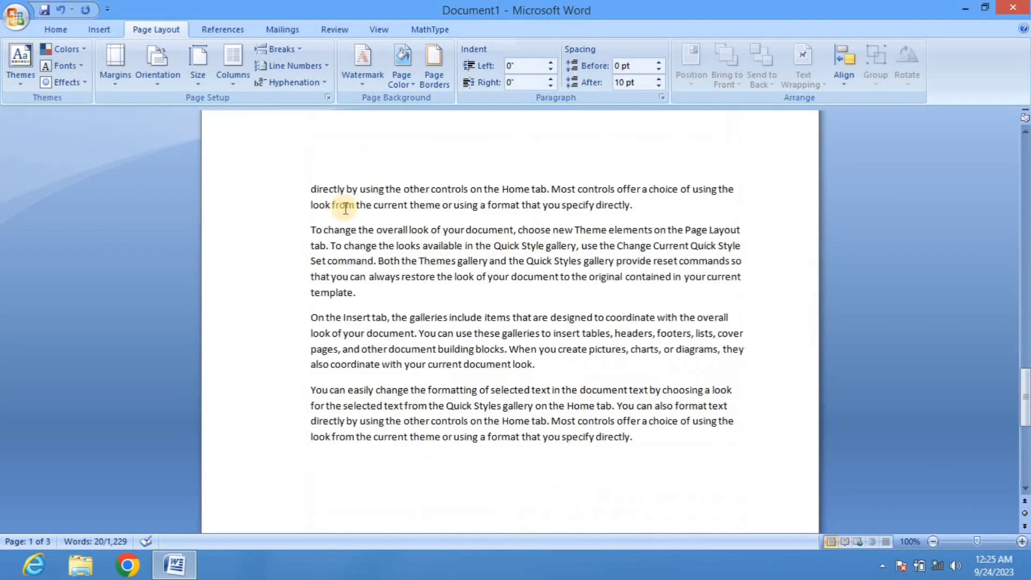
left_click(153, 76)
left_click(153, 144)
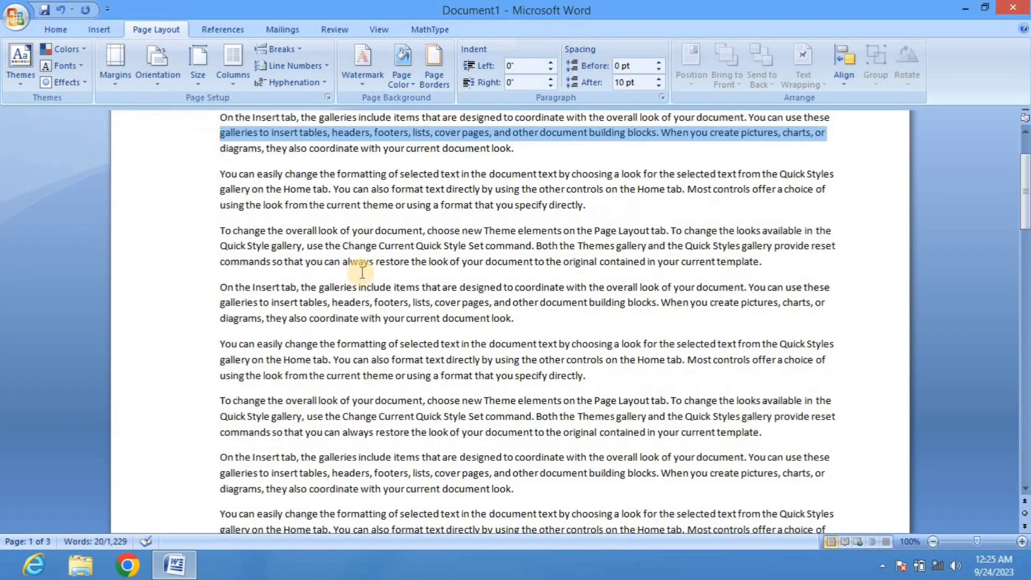
scroll(322, 261, "up", 3)
left_click(157, 75)
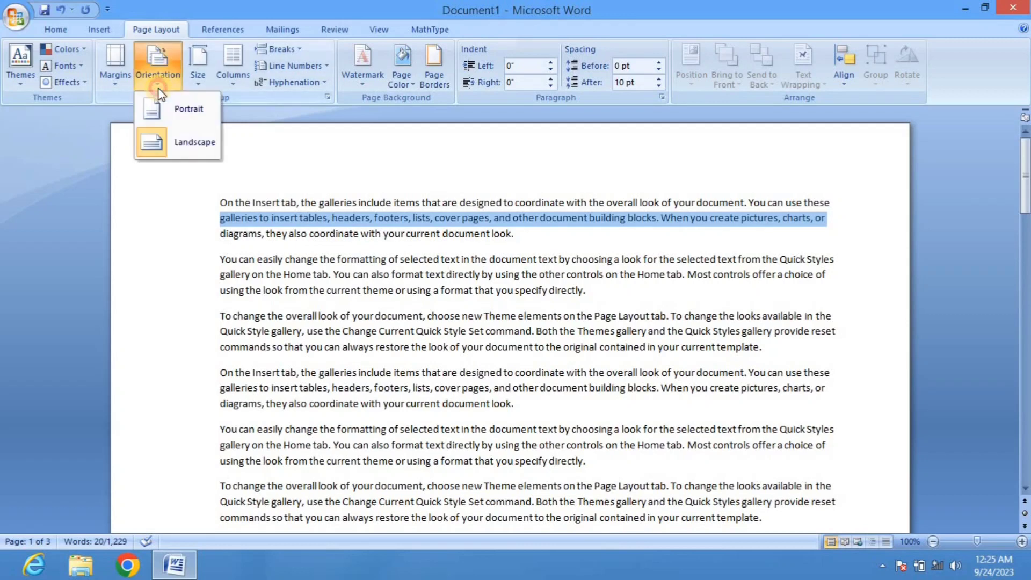
left_click(168, 112)
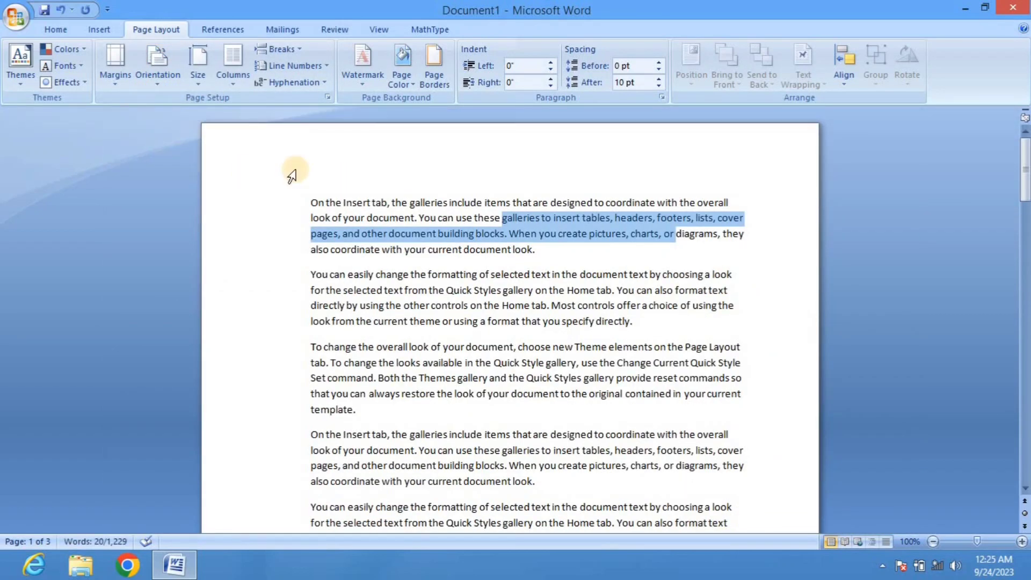
- Set the paper size to A4 (8.27" x 11.69")
left_click(197, 82)
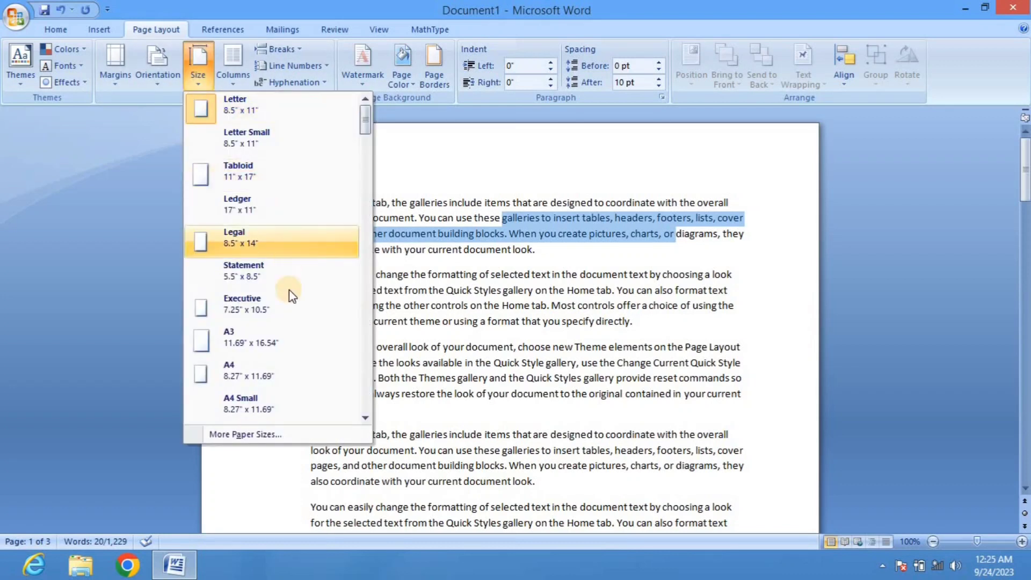
left_click(250, 372)
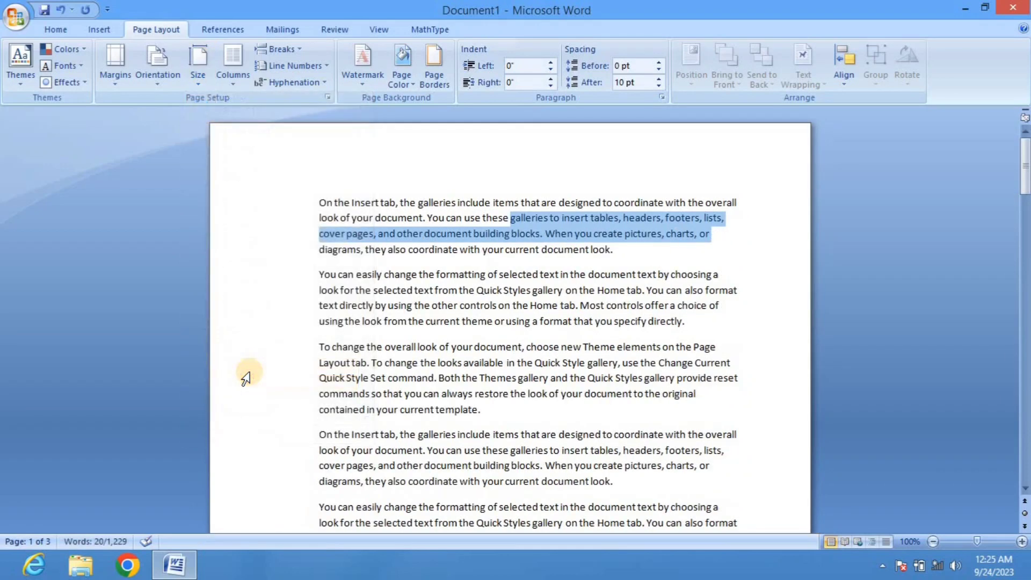
left_click(198, 82)
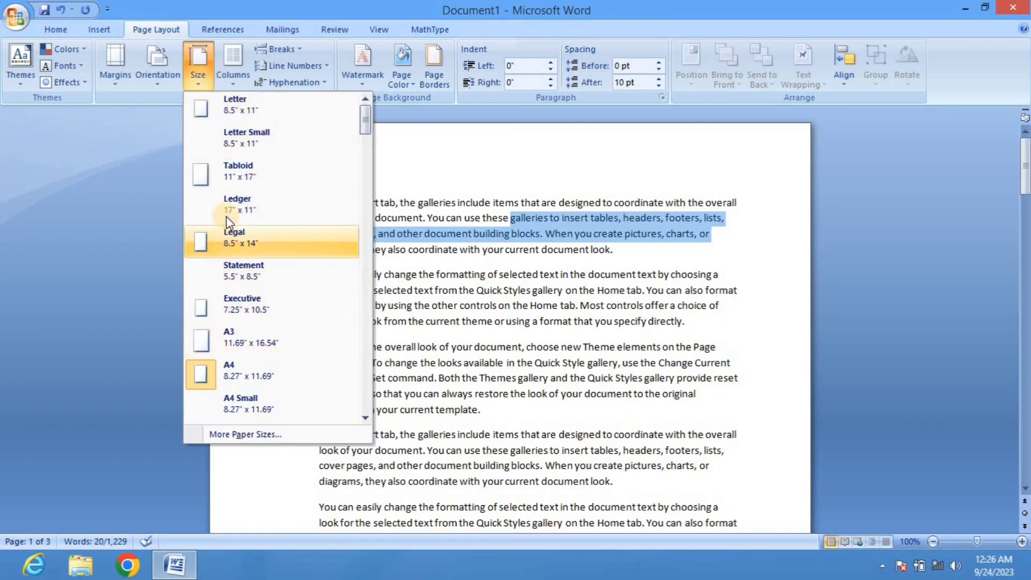
left_click(241, 374)
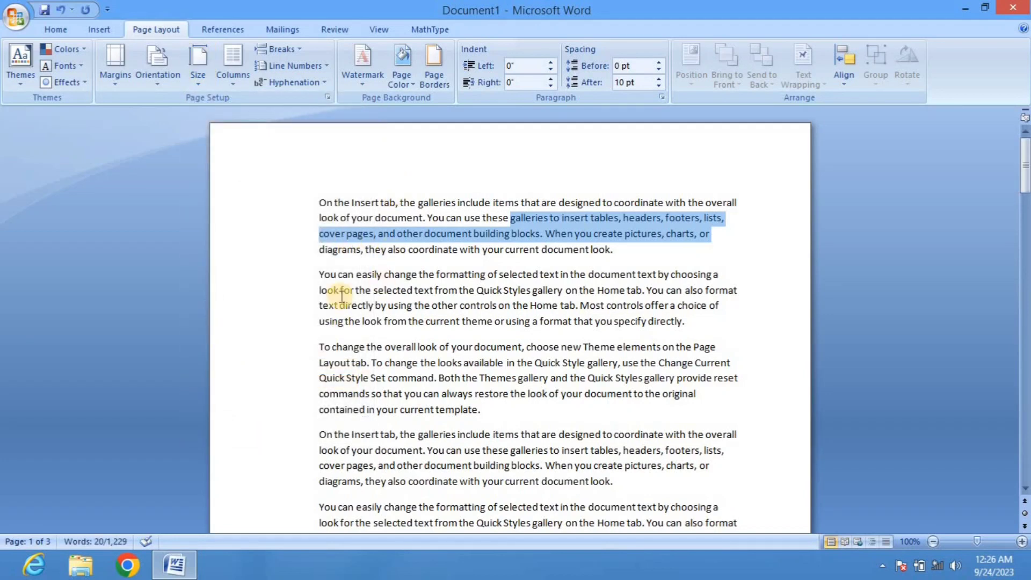
- Try two columns on the selection, undo, then lay the whole document in two columns
left_click(230, 82)
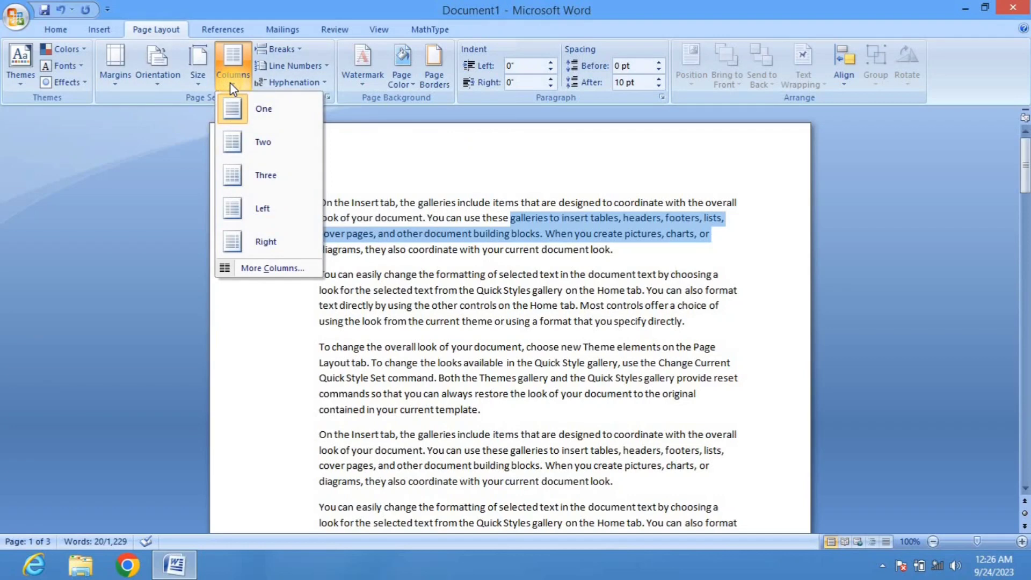
left_click(229, 151)
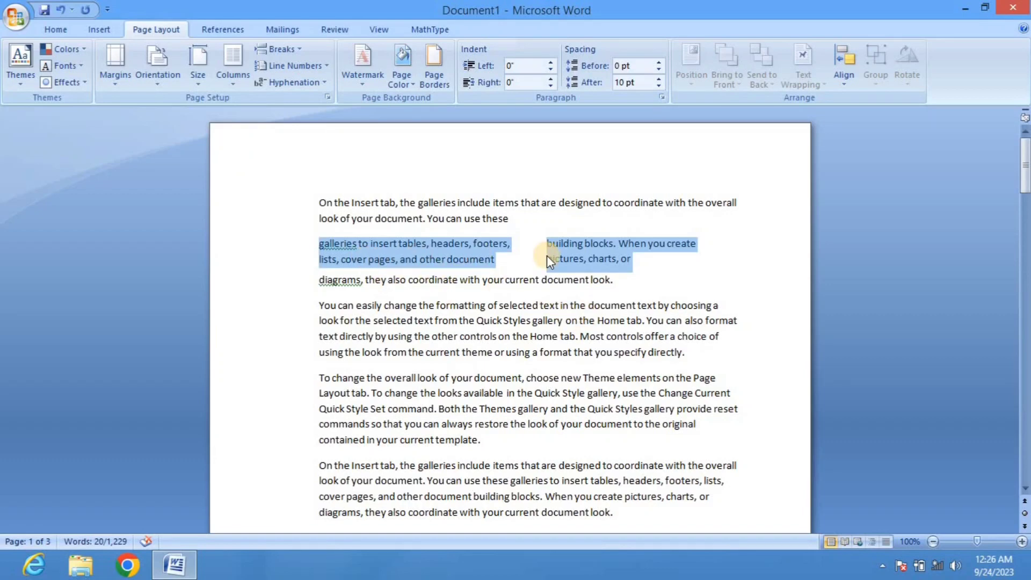
key("ctrl+z")
left_click(461, 221)
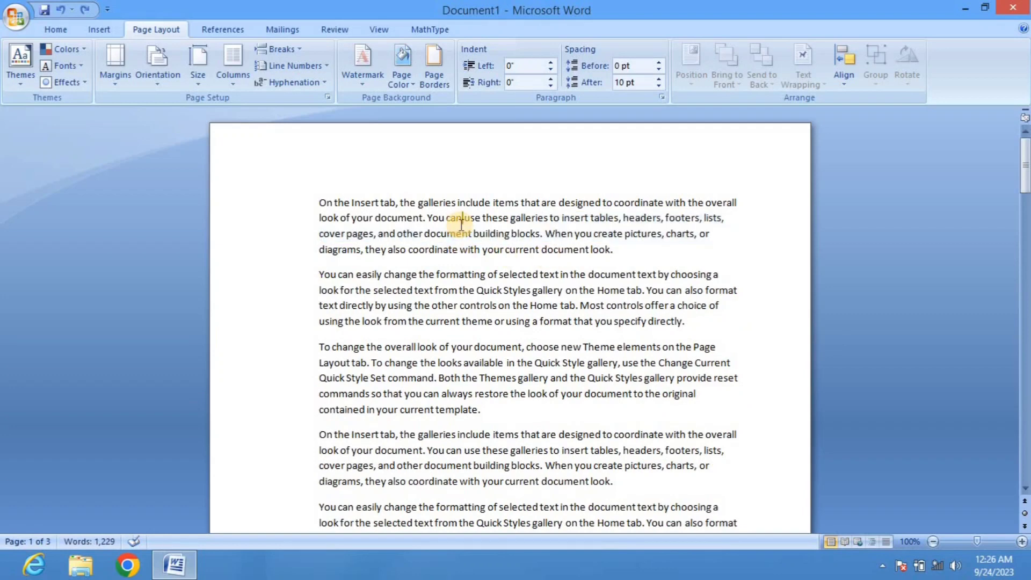
left_click(236, 88)
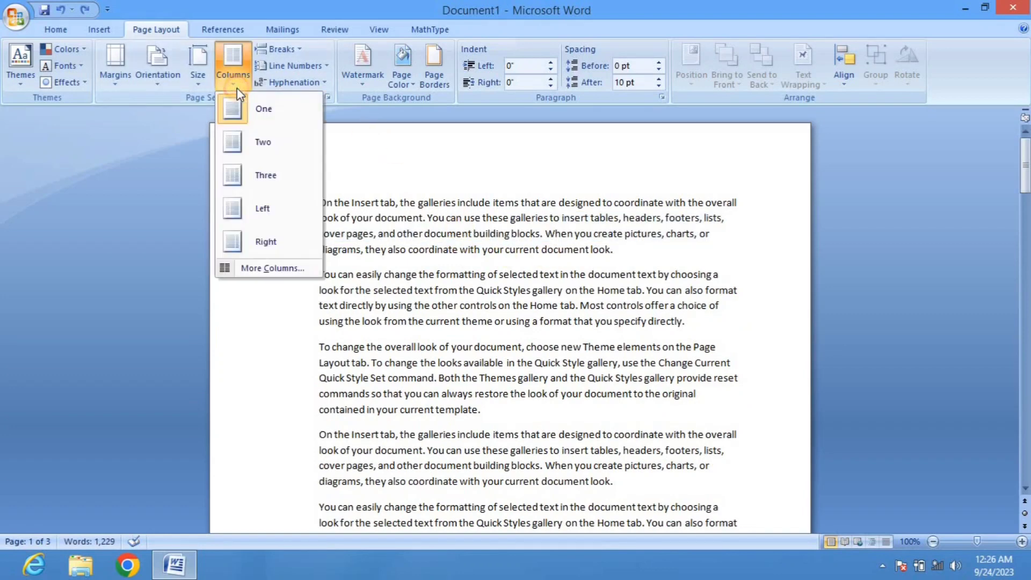
left_click(248, 138)
scroll(473, 248, "down", 4)
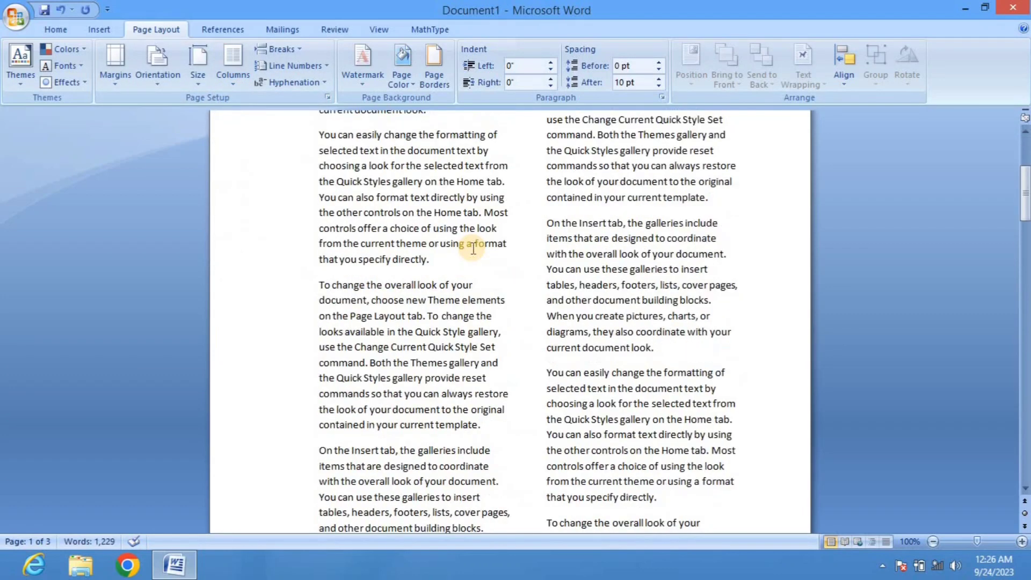
scroll(474, 248, "down", 3)
scroll(473, 248, "down", 3)
scroll(473, 249, "down", 3)
scroll(473, 248, "down", 3)
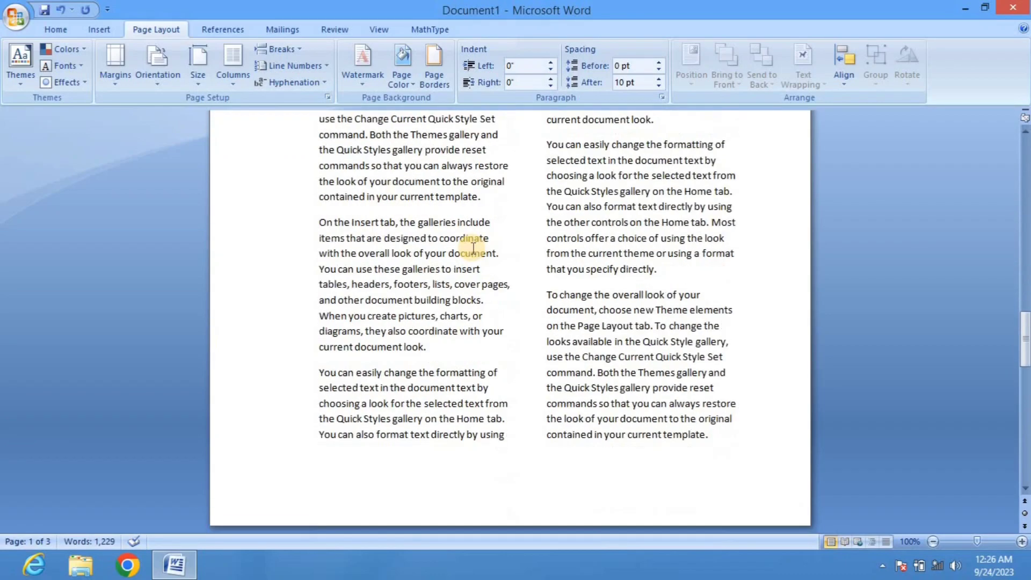
scroll(474, 248, "down", 3)
scroll(473, 248, "down", 3)
scroll(473, 248, "down", 3)
scroll(473, 249, "up", 3)
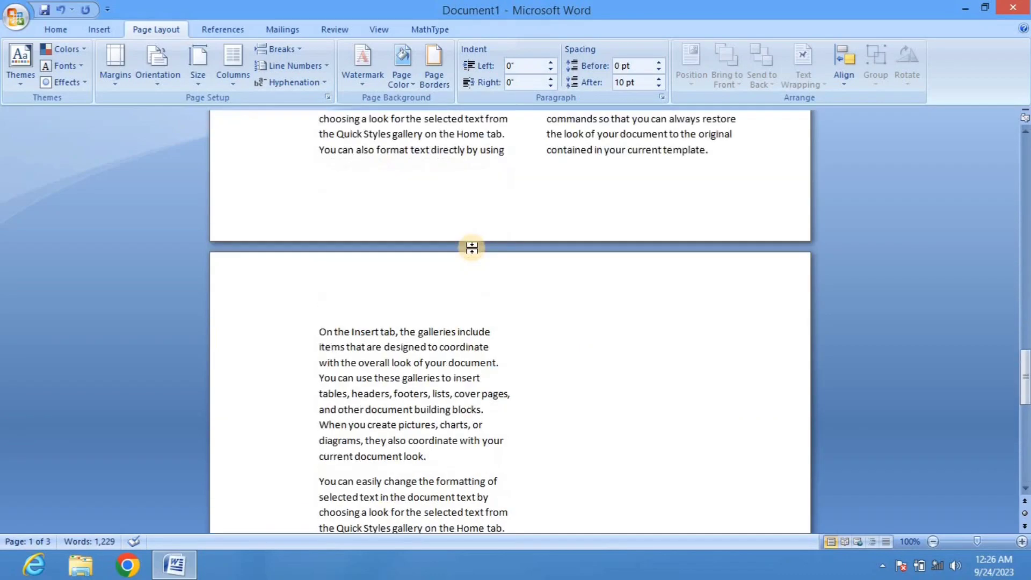
scroll(473, 248, "up", 3)
scroll(473, 249, "up", 3)
scroll(473, 248, "up", 3)
scroll(473, 249, "up", 4)
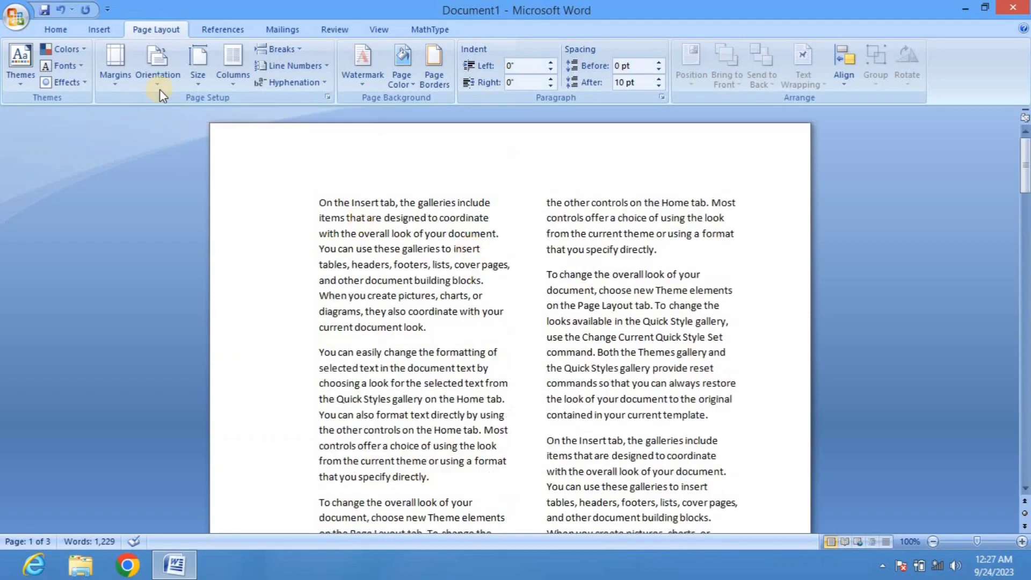
- Switch the text to three columns and review the result
left_click(231, 86)
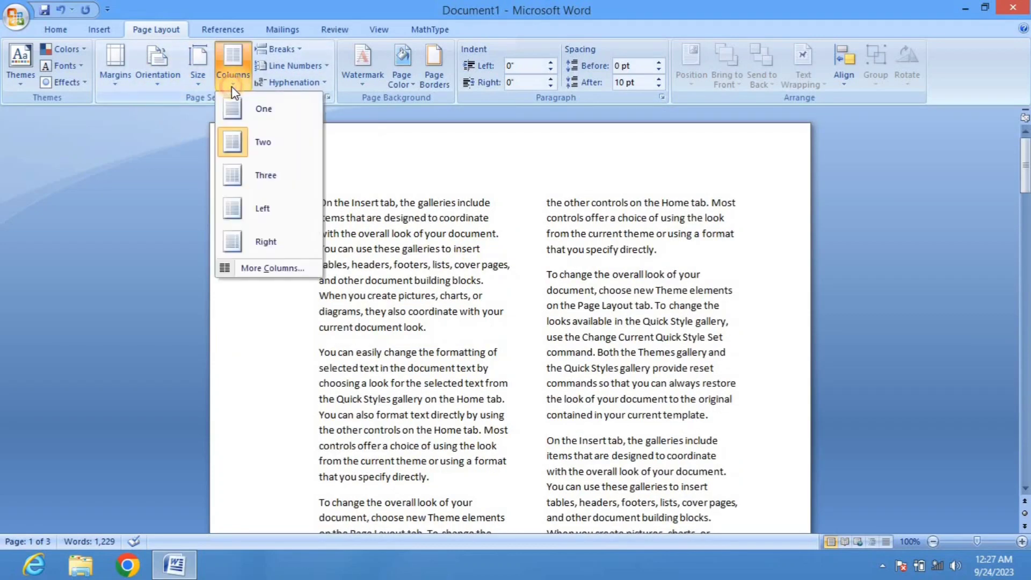
left_click(226, 176)
scroll(454, 267, "down", 5)
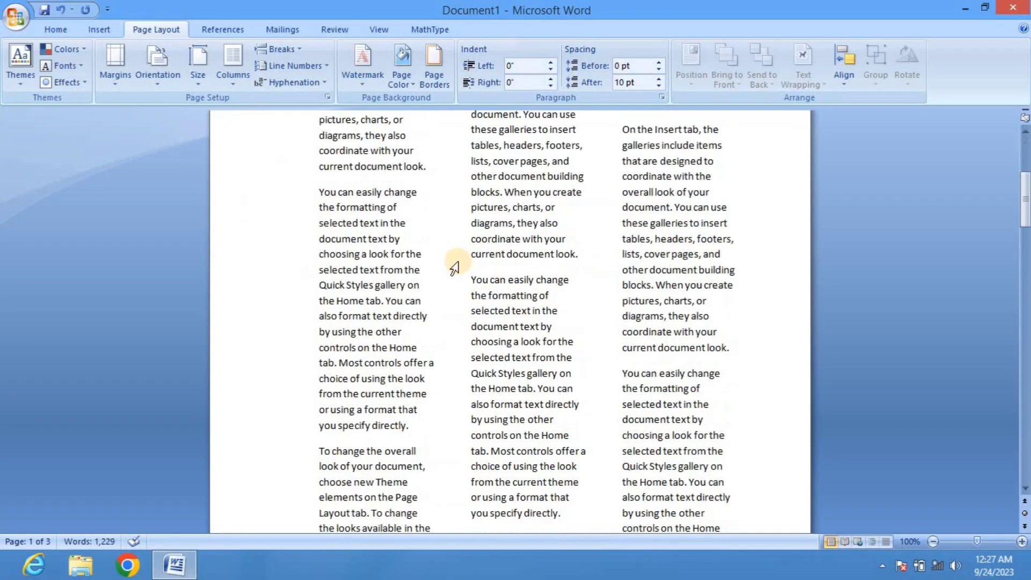
scroll(454, 267, "down", 2)
scroll(454, 267, "down", 5)
scroll(454, 267, "up", 8)
scroll(454, 267, "down", 5)
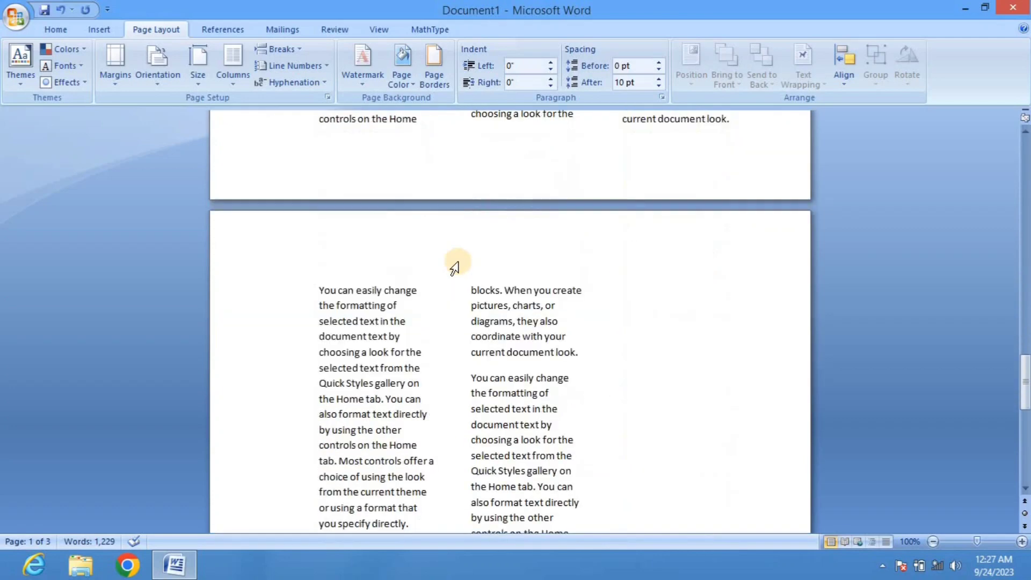
scroll(454, 267, "down", 9)
scroll(454, 267, "up", 7)
scroll(454, 267, "up", 7)
scroll(454, 267, "down", 9)
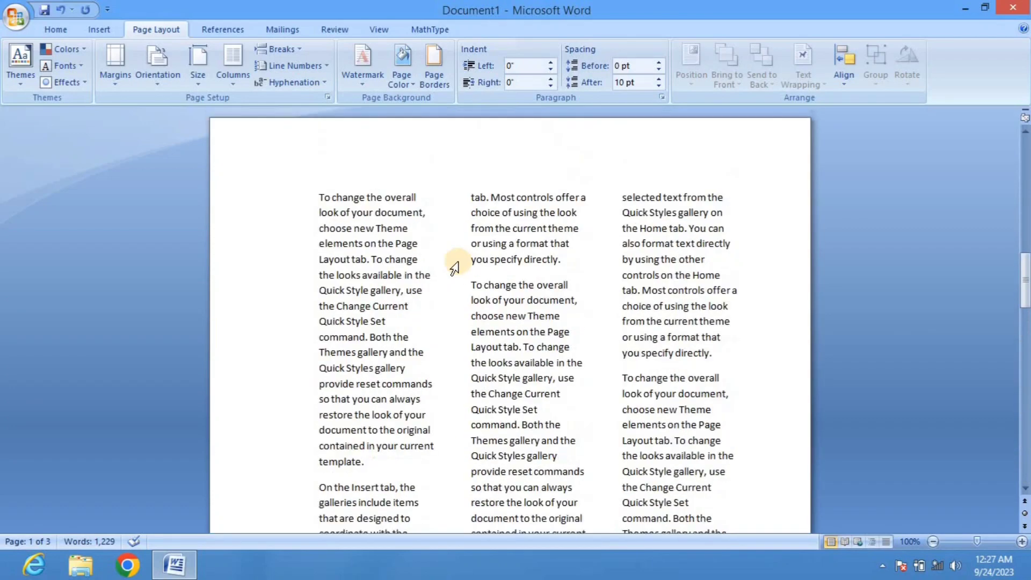
scroll(453, 267, "down", 5)
scroll(454, 267, "up", 15)
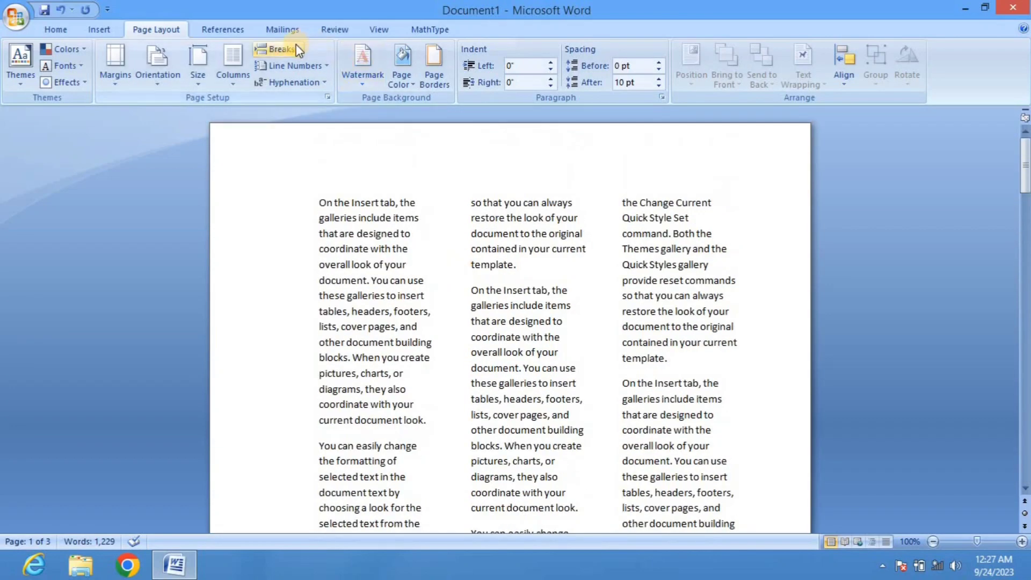
- Try the Left column preset, then settle on the Right preset
left_click(228, 58)
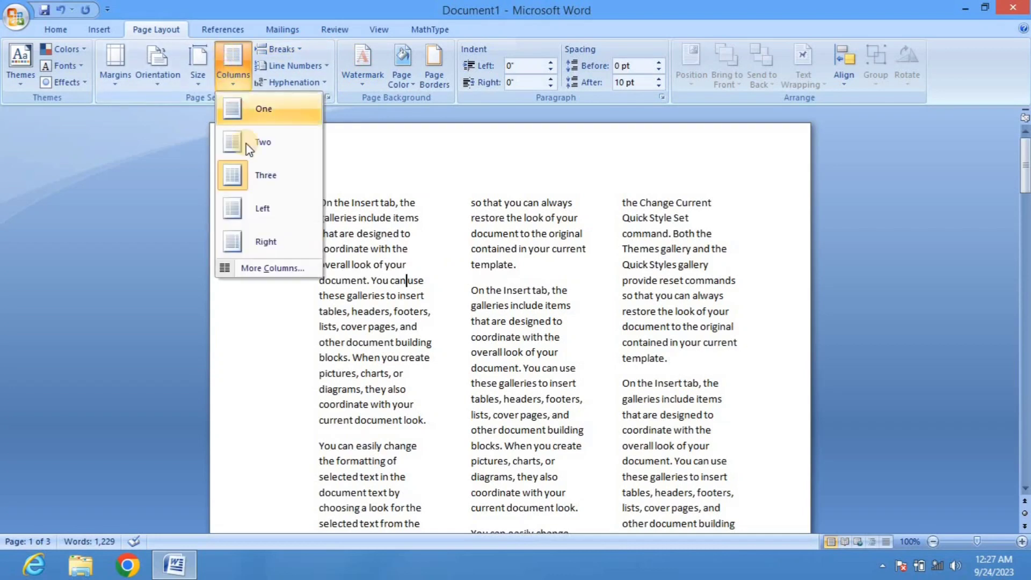
left_click(255, 215)
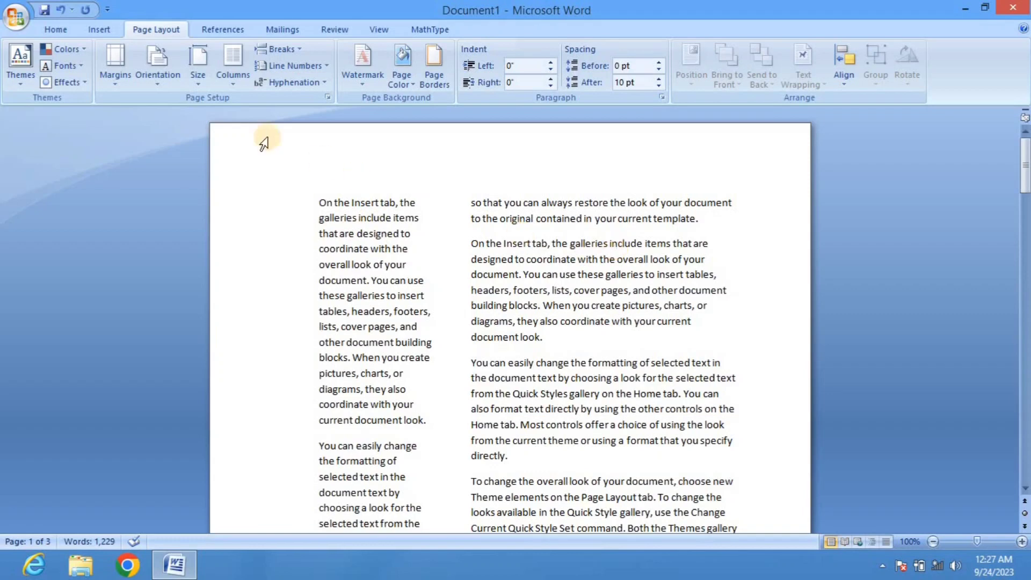
left_click(233, 86)
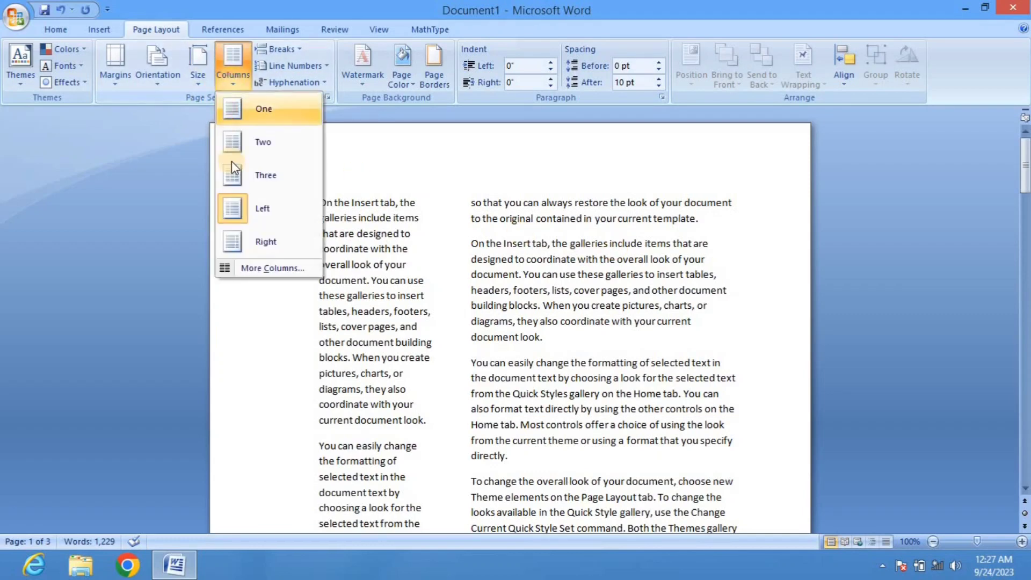
left_click(246, 239)
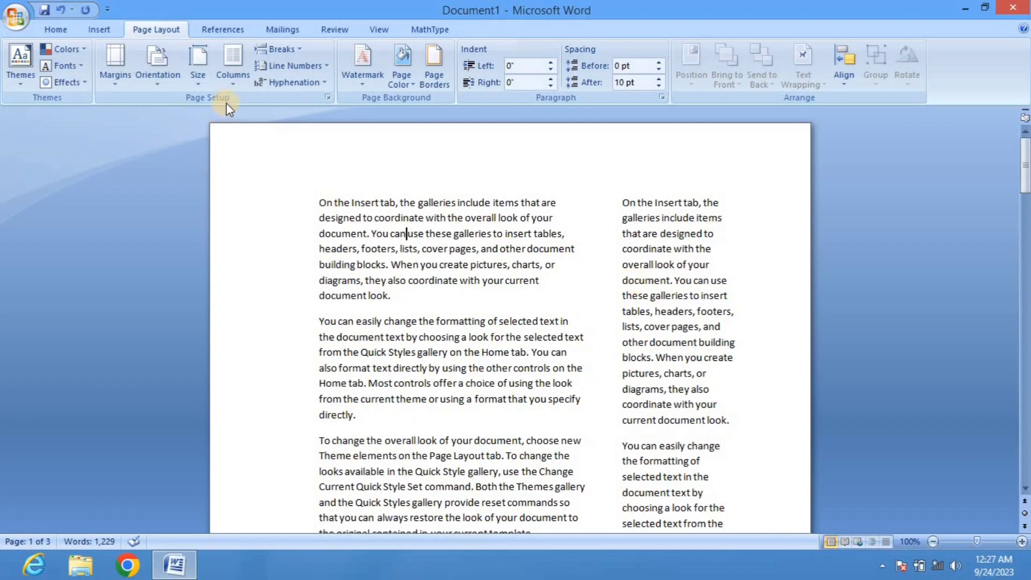
left_click(233, 70)
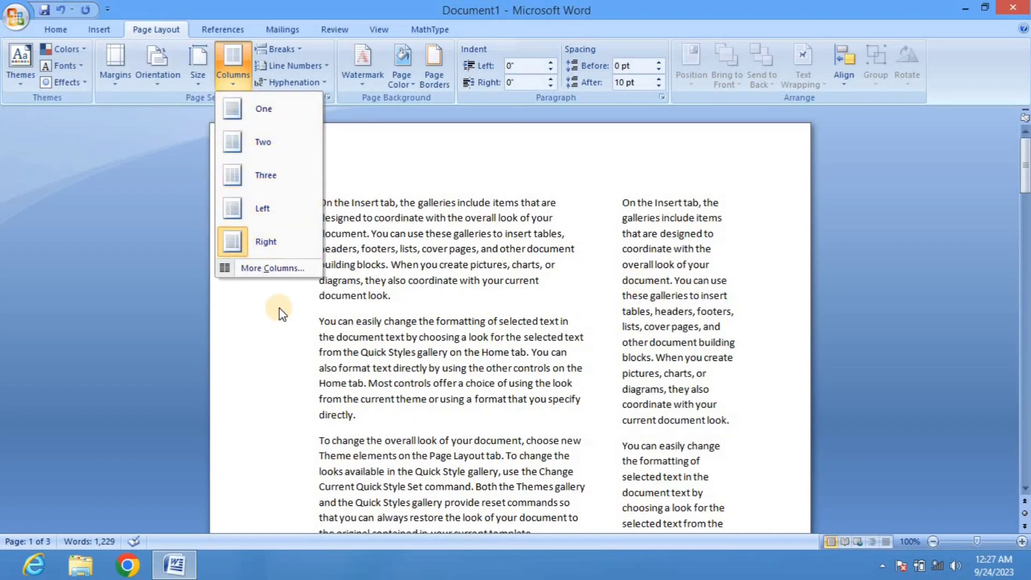
- Lay the sample text out in four equal-width columns
left_click(273, 268)
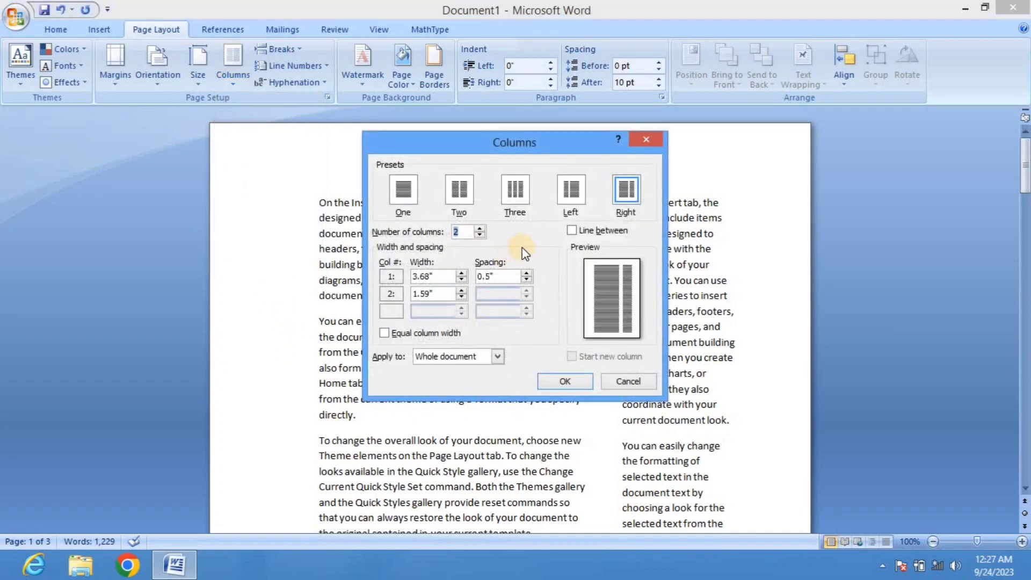
left_click(467, 198)
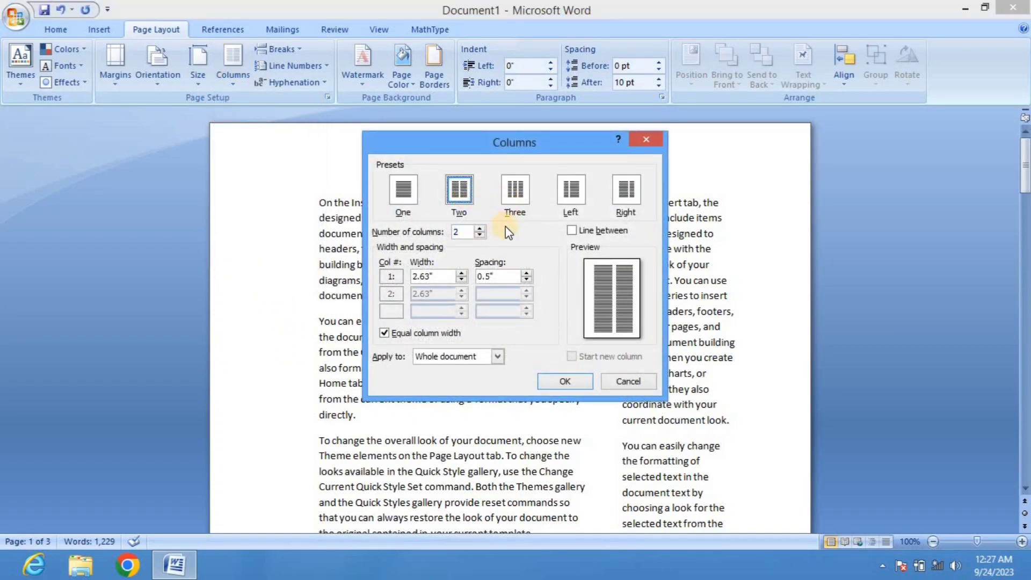
left_click(482, 229)
left_click(481, 230)
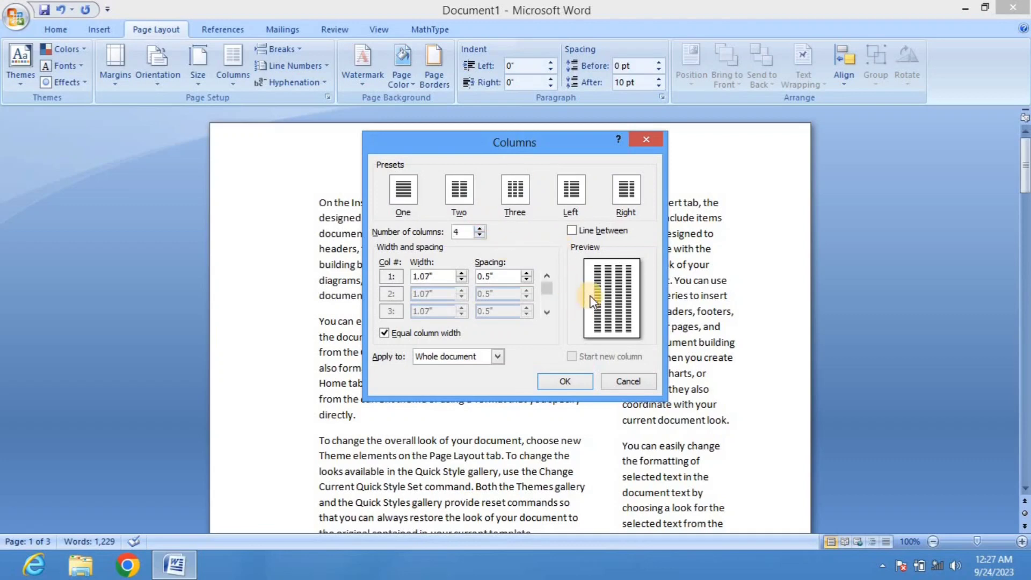
left_click(567, 387)
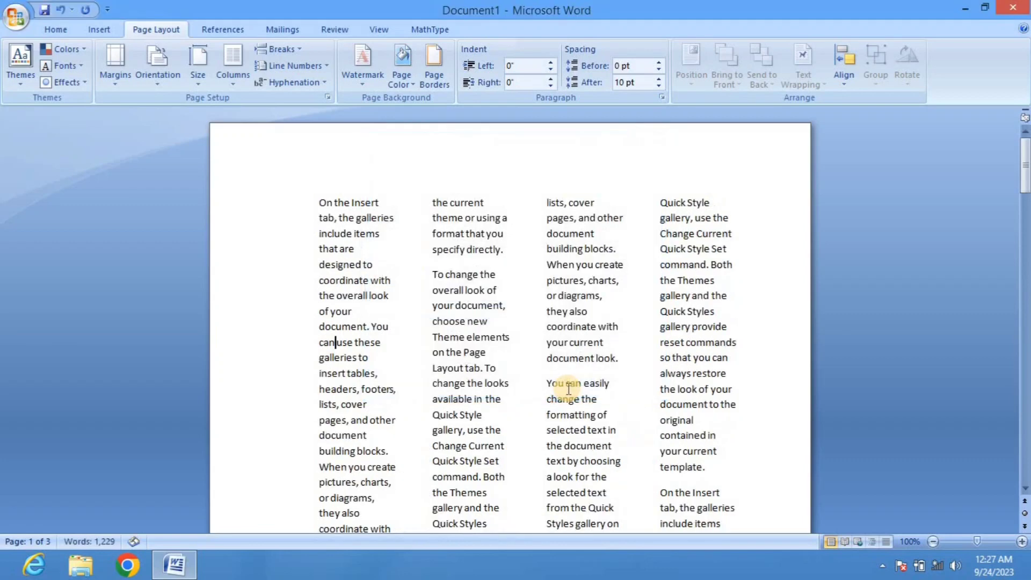
scroll(439, 295, "down", 5)
scroll(439, 295, "down", 4)
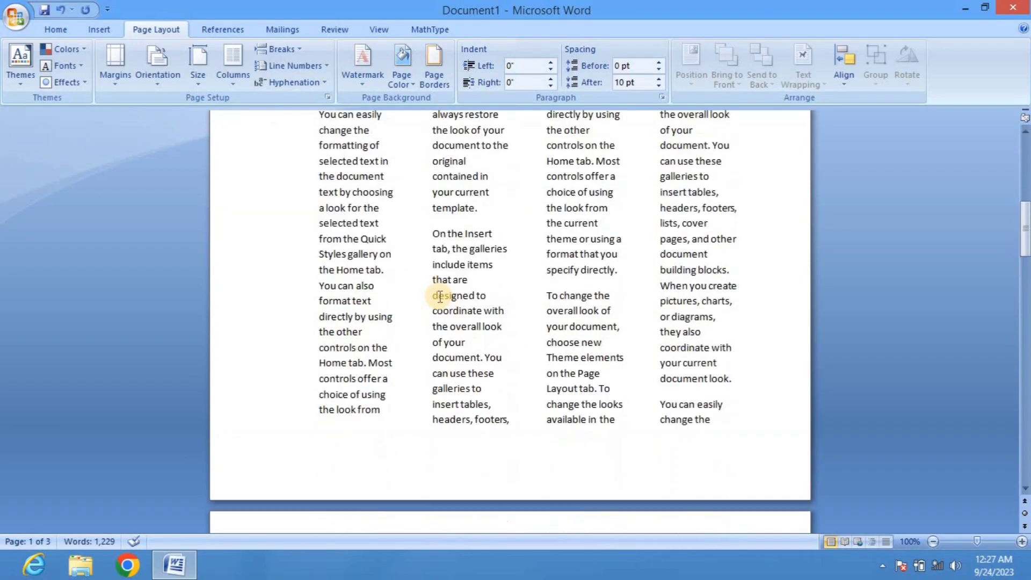
scroll(439, 295, "up", 4)
scroll(439, 295, "up", 4)
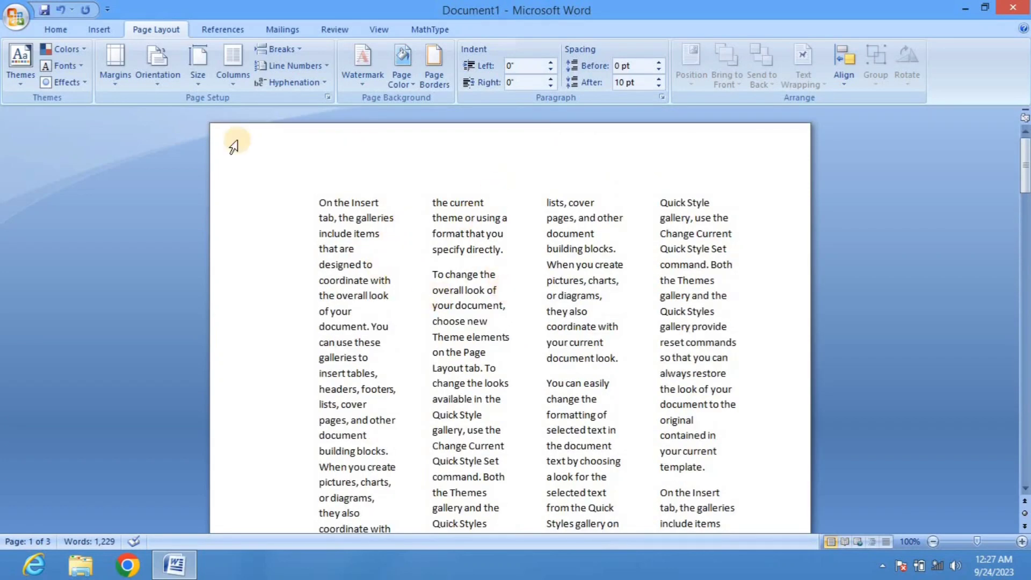
- Add vertical dividing lines between the four columns
left_click(233, 70)
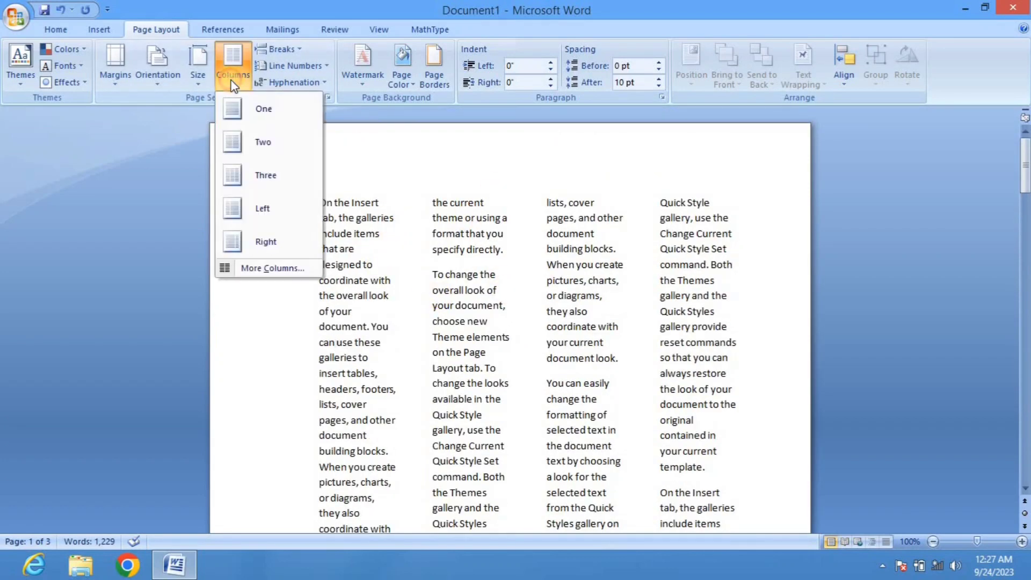
left_click(265, 274)
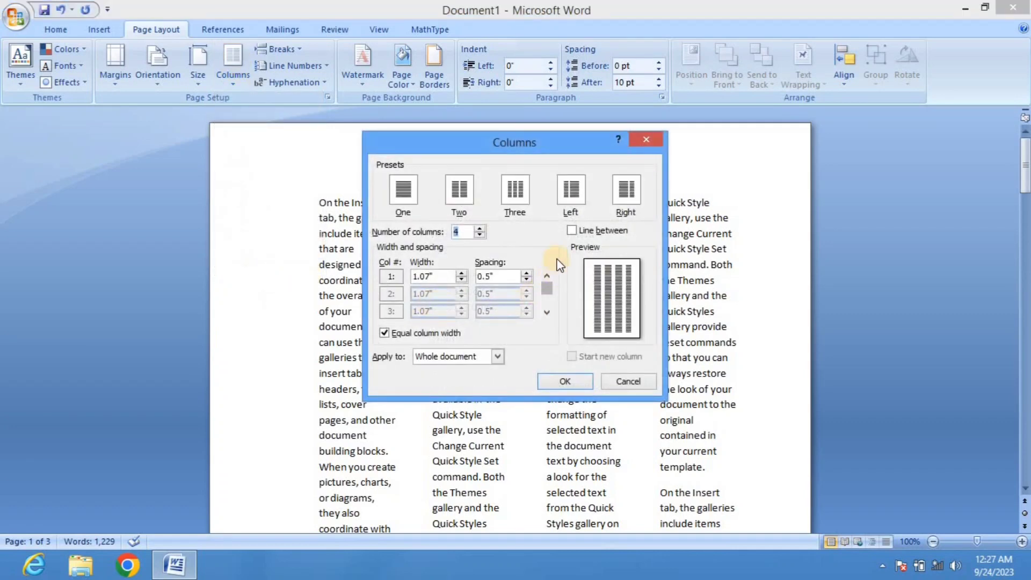
left_click(573, 234)
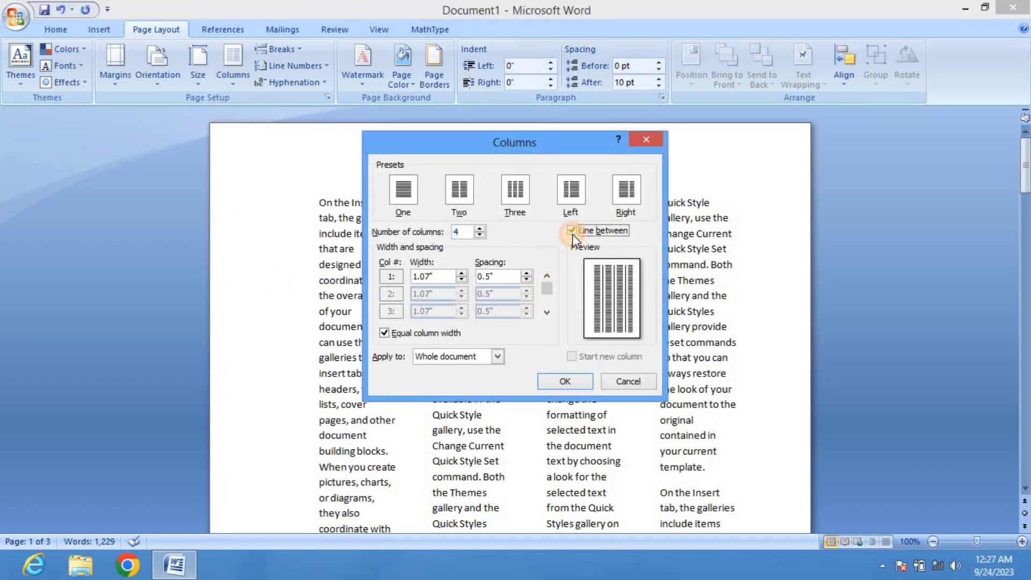
left_click(552, 380)
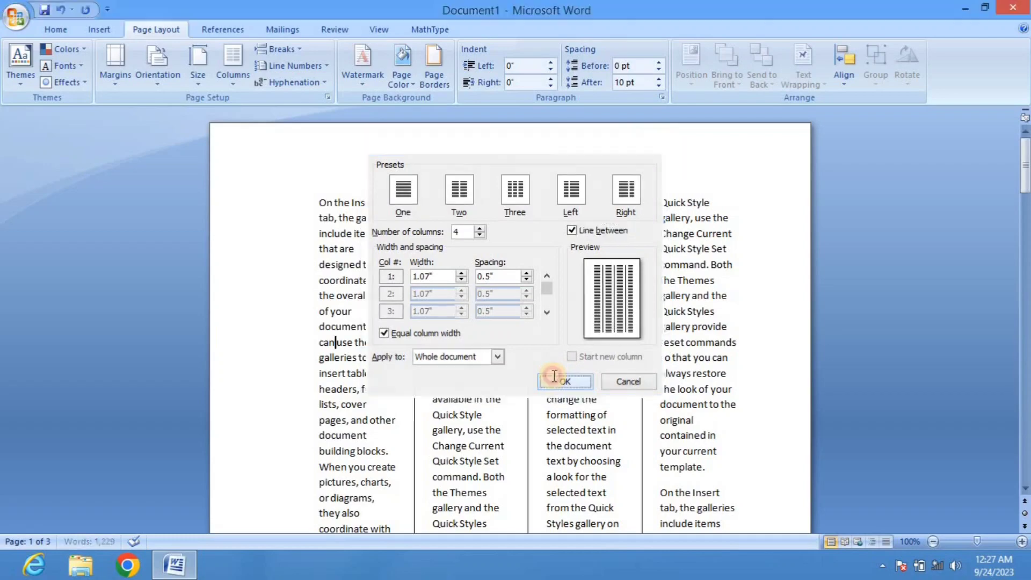
scroll(368, 258, "down", 5)
scroll(358, 217, "down", 5)
scroll(359, 217, "down", 5)
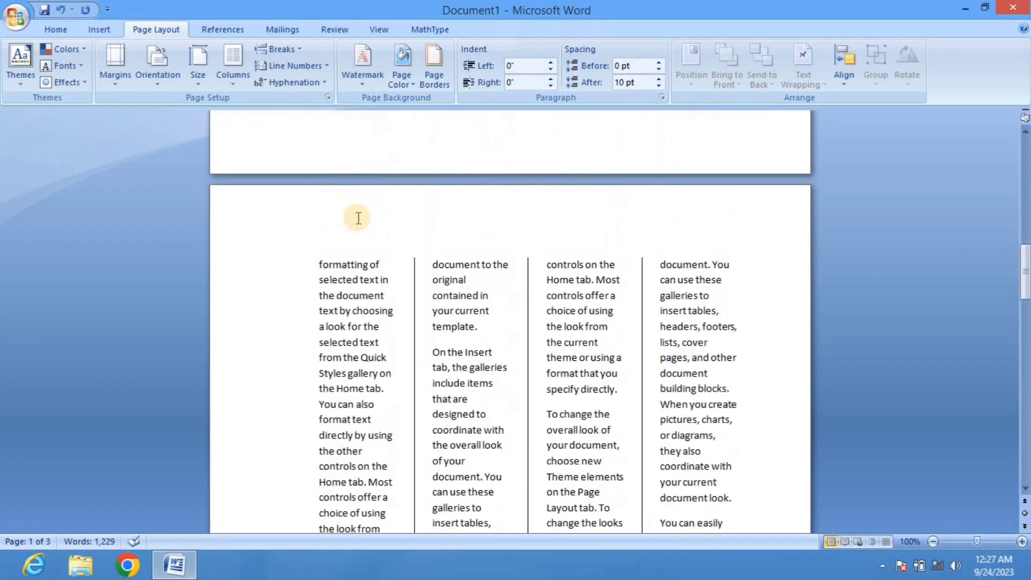
scroll(358, 218, "down", 5)
scroll(359, 218, "down", 5)
scroll(359, 218, "down", 4)
scroll(358, 218, "down", 8)
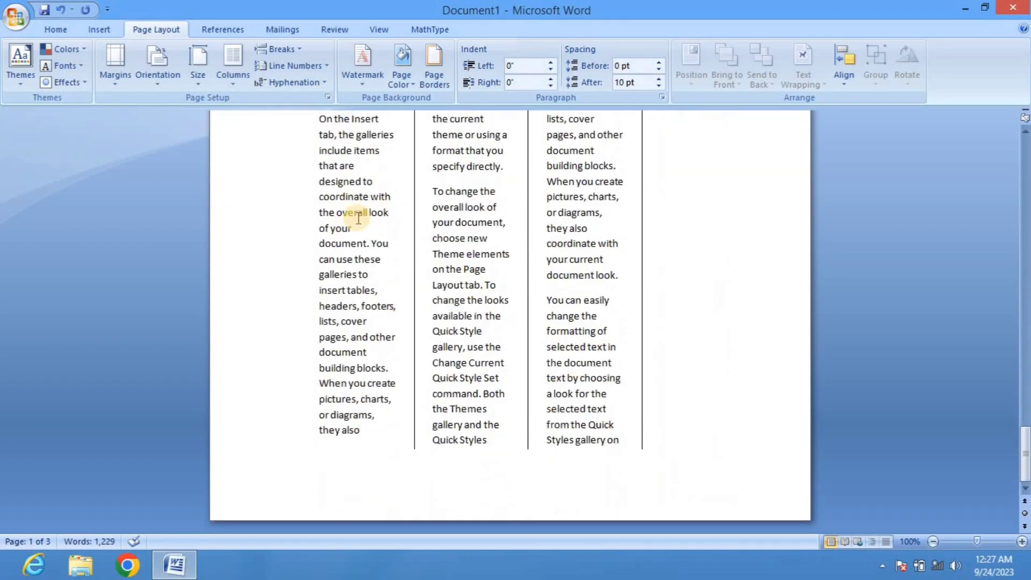
scroll(359, 217, "up", 6)
scroll(359, 217, "up", 7)
scroll(359, 217, "up", 10)
scroll(359, 218, "down", 3)
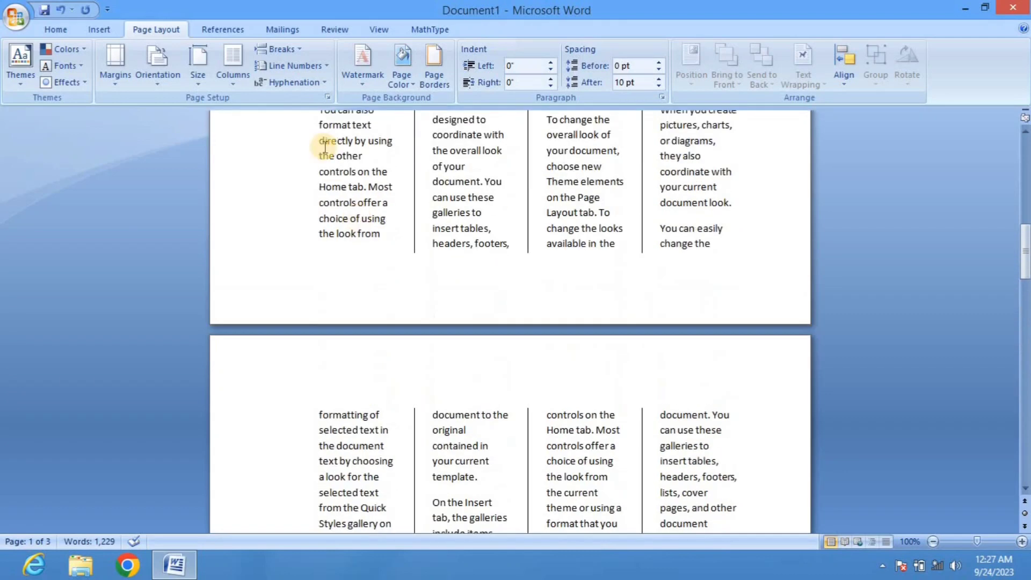
left_click(233, 67)
left_click(289, 272)
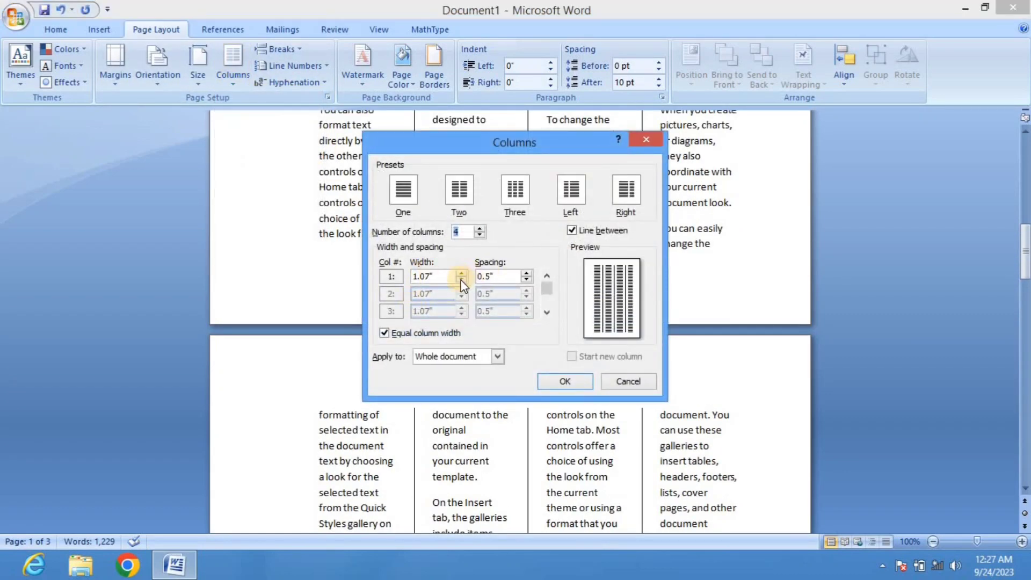
- Narrow the four columns to 0.5 inches wide, widening the gaps between them
left_click(460, 281)
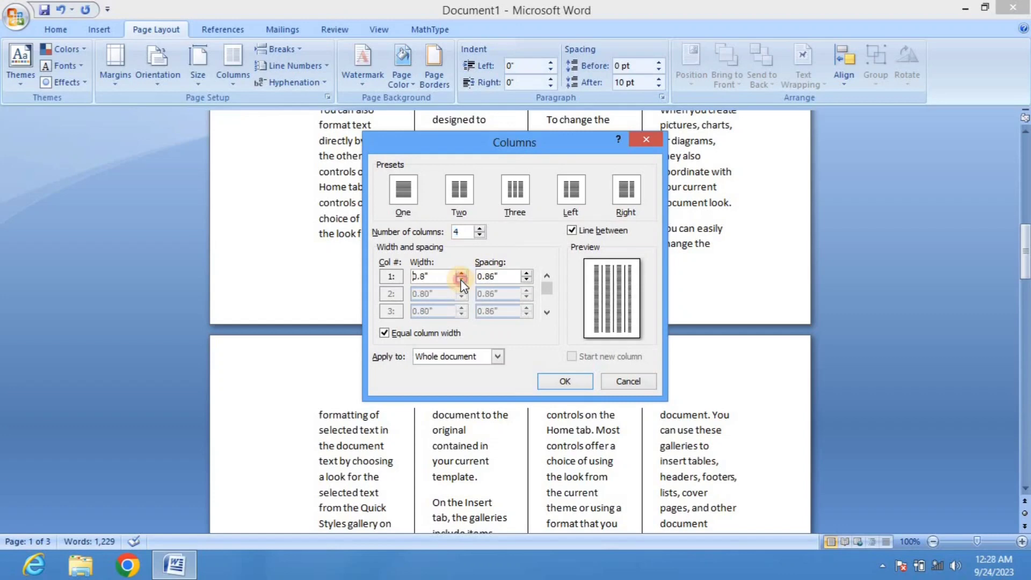
left_click(461, 280)
left_click(460, 280)
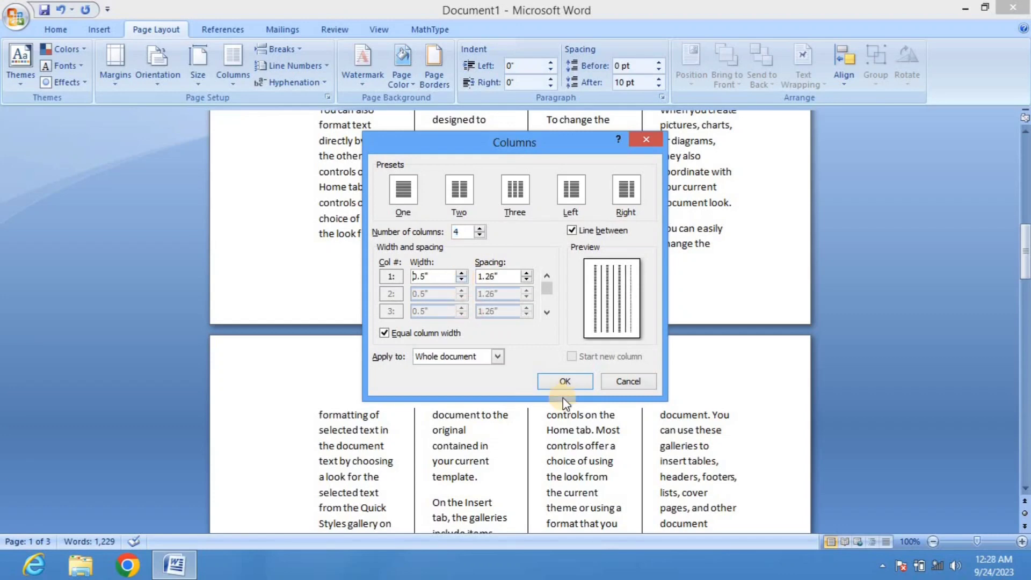
left_click(565, 382)
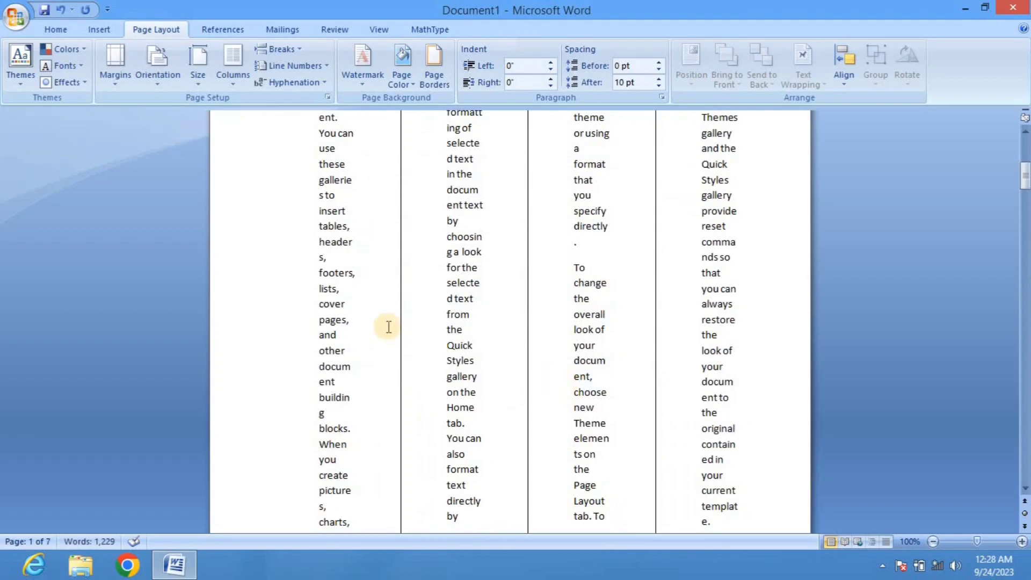
scroll(388, 327, "up", 5)
scroll(388, 326, "up", 2)
scroll(388, 326, "down", 4)
scroll(389, 327, "up", 7)
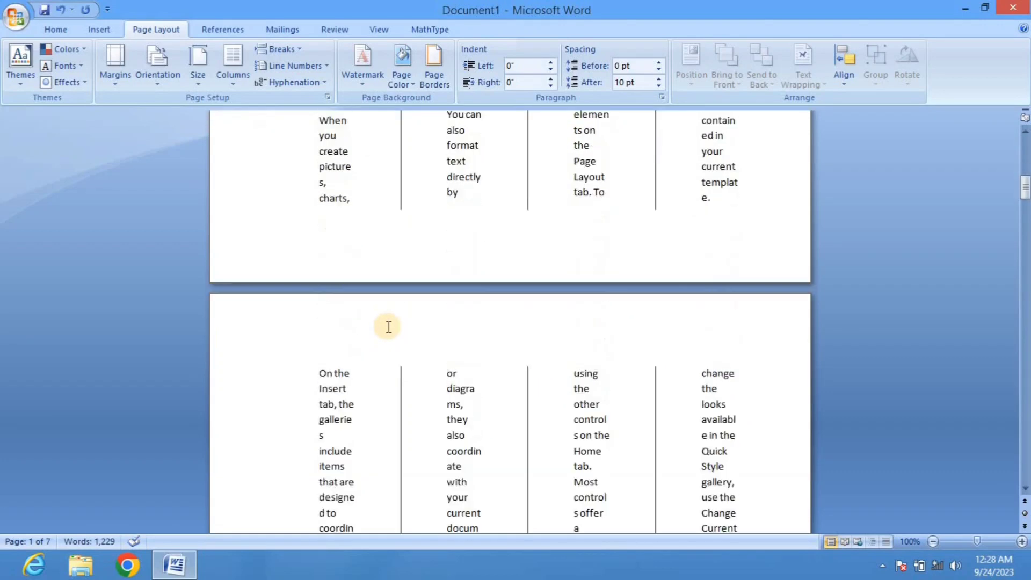
scroll(388, 327, "down", 7)
scroll(388, 326, "down", 6)
scroll(384, 290, "up", 5)
scroll(376, 266, "down", 8)
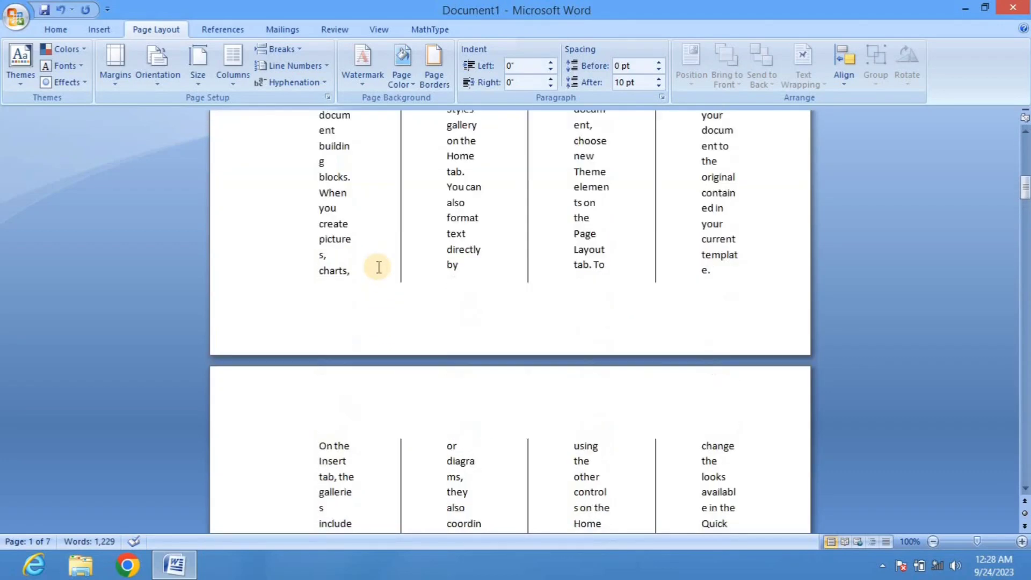
scroll(378, 266, "up", 8)
scroll(379, 267, "up", 5)
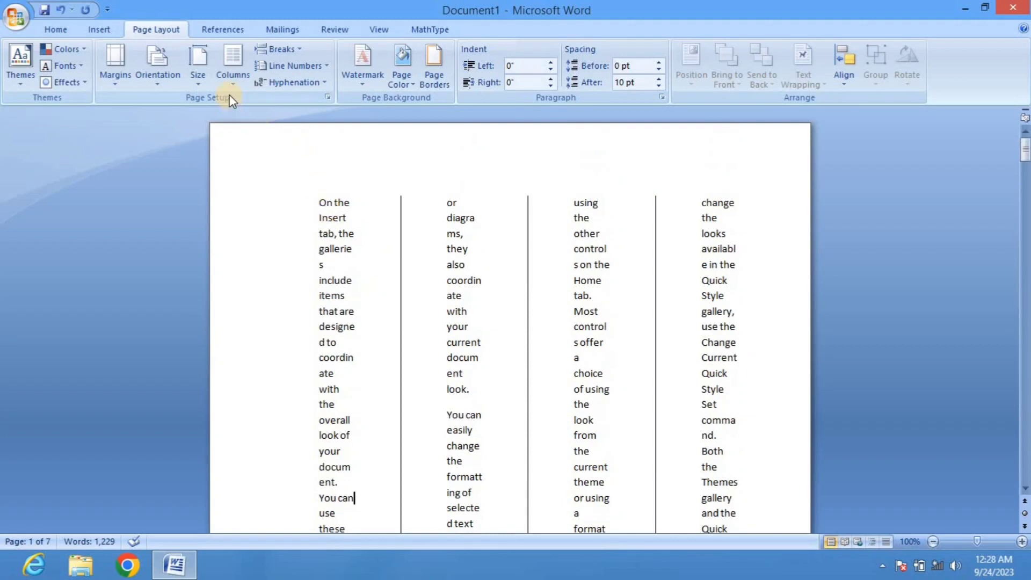
- Widen the four columns to 1.4 inches each with 0.06-inch spacing
left_click(233, 75)
left_click(274, 268)
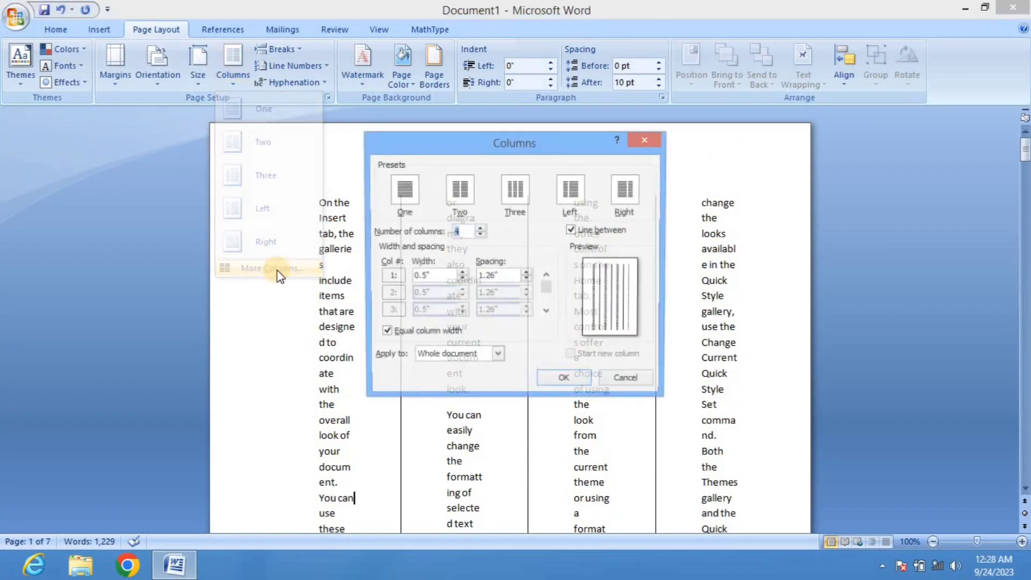
left_click(461, 273)
left_click(461, 273)
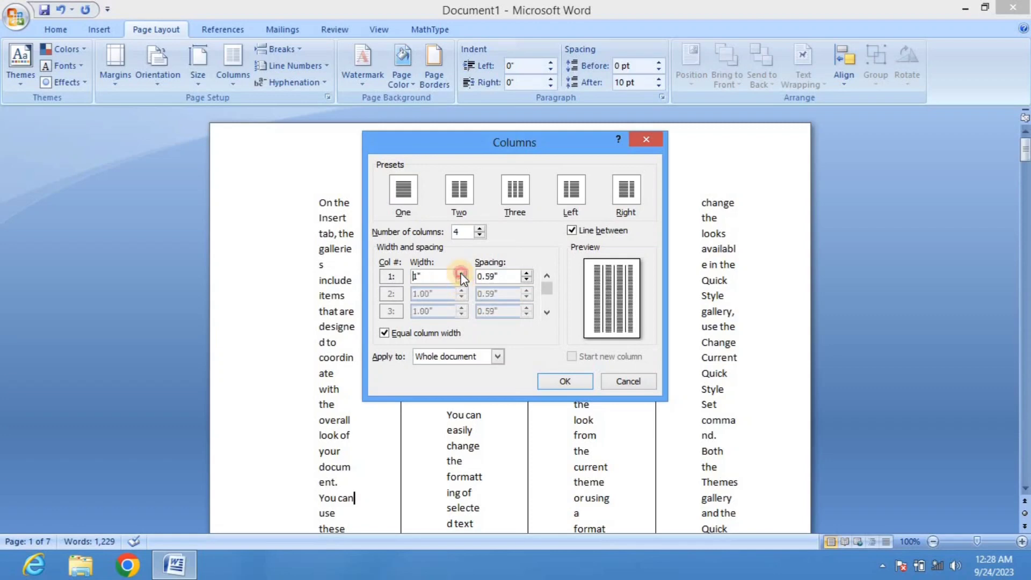
left_click(461, 273)
left_click(461, 273)
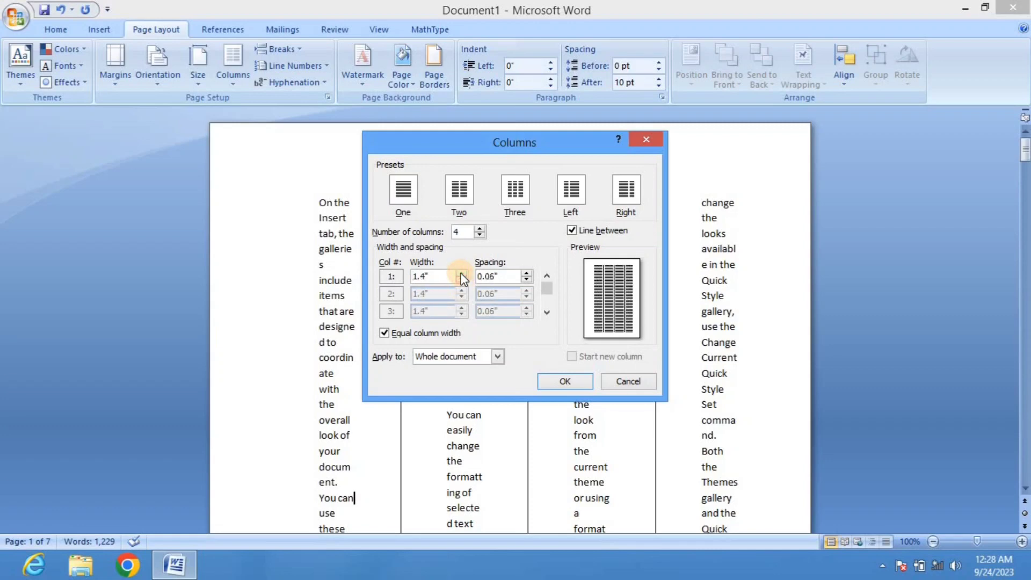
left_click(553, 382)
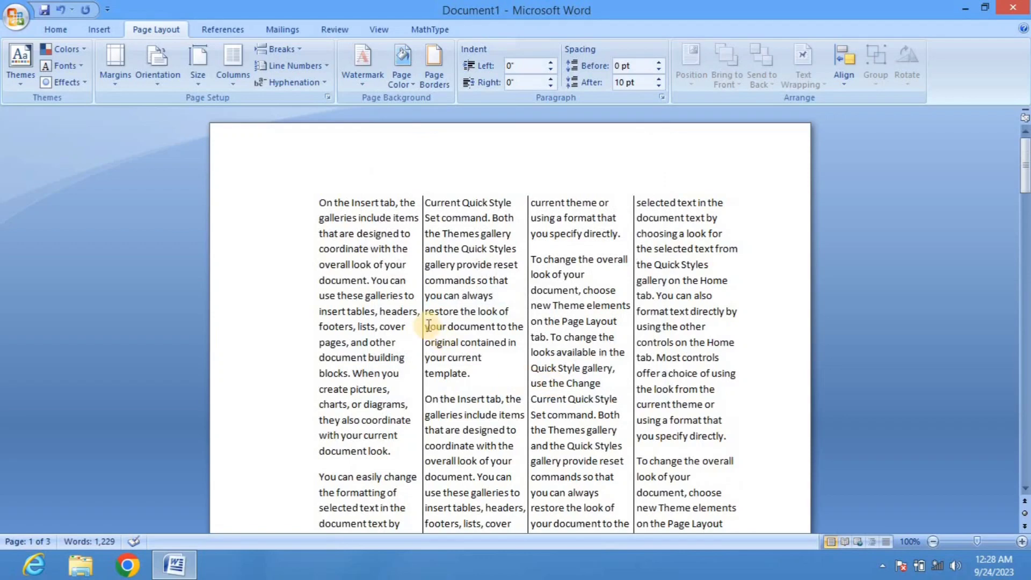
scroll(429, 325, "down", 5)
scroll(429, 325, "down", 5)
scroll(428, 325, "down", 5)
scroll(428, 325, "down", 5)
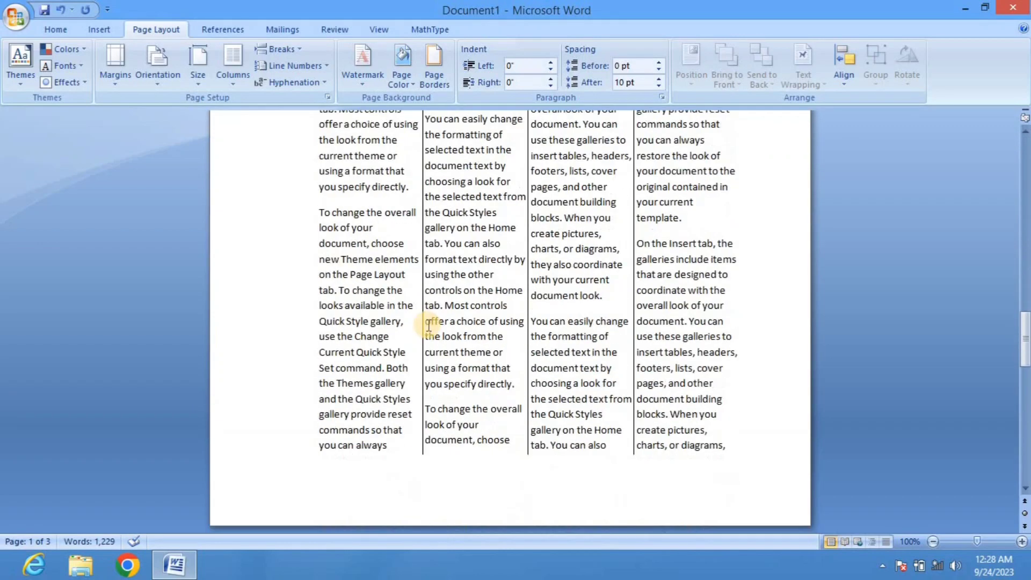
scroll(428, 325, "down", 5)
scroll(429, 325, "down", 4)
scroll(429, 325, "down", 5)
scroll(426, 328, "up", 7)
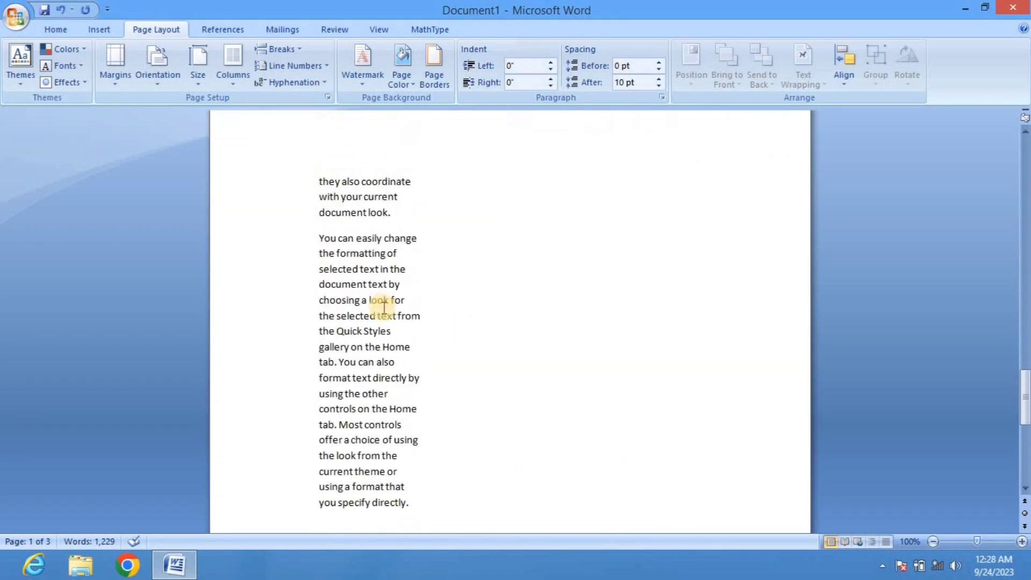
scroll(379, 299, "up", 10)
scroll(383, 307, "up", 10)
scroll(384, 307, "up", 5)
scroll(383, 307, "up", 5)
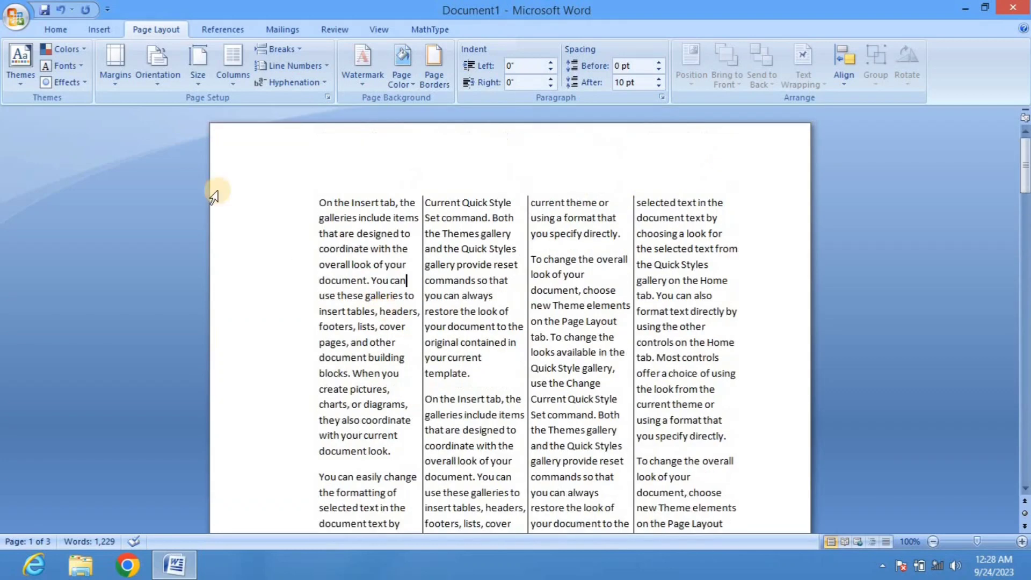
- Switch the four-column layout back to One column
left_click(238, 86)
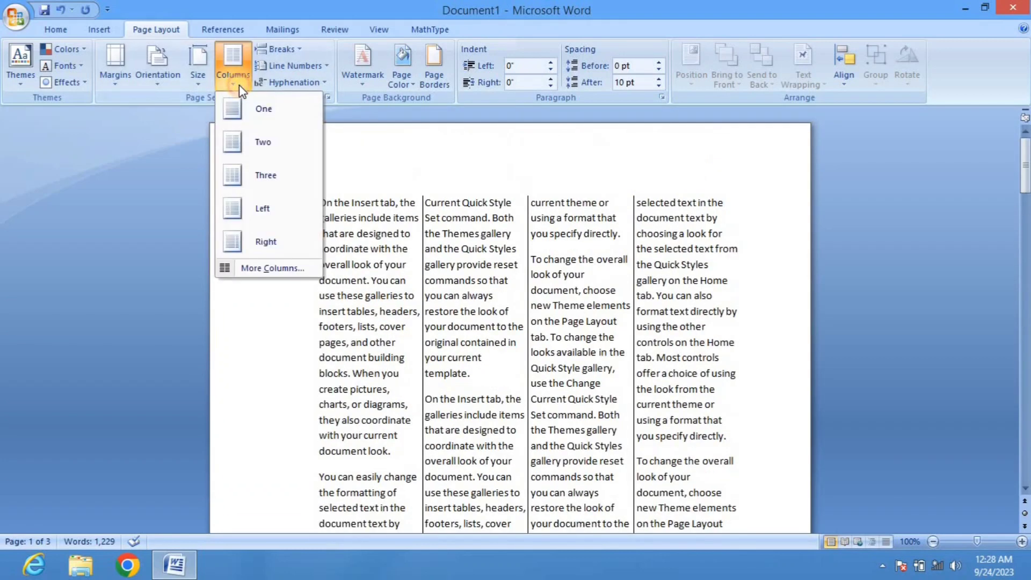
left_click(248, 119)
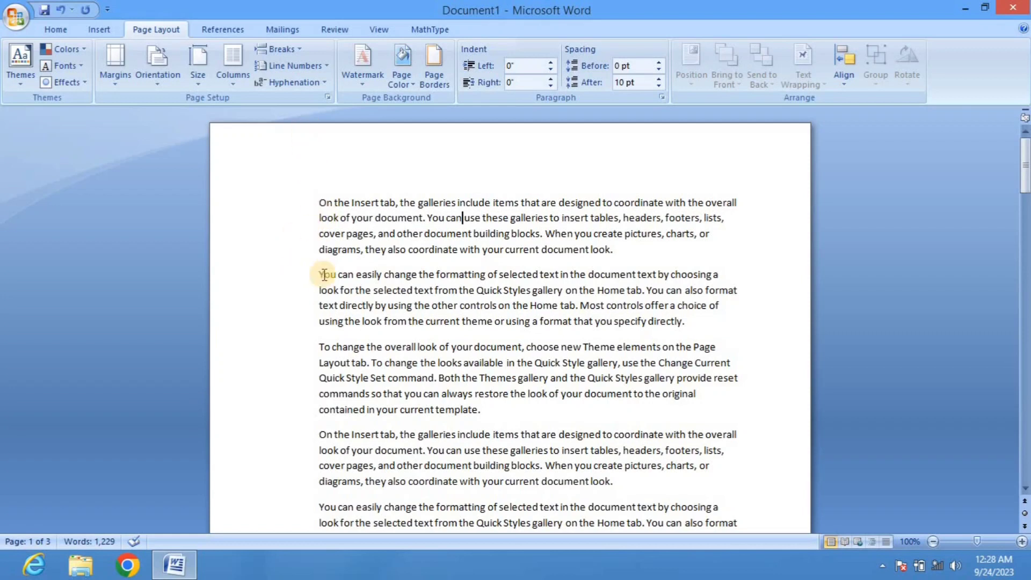
- Insert a page break before the 'You can easily change the formatting' paragraph
left_click(305, 49)
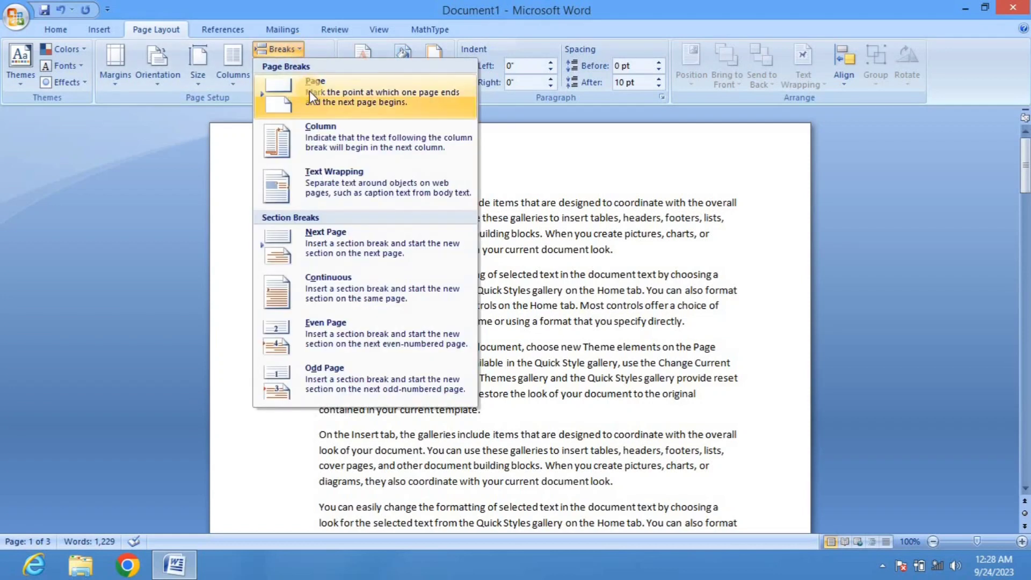
left_click(618, 277)
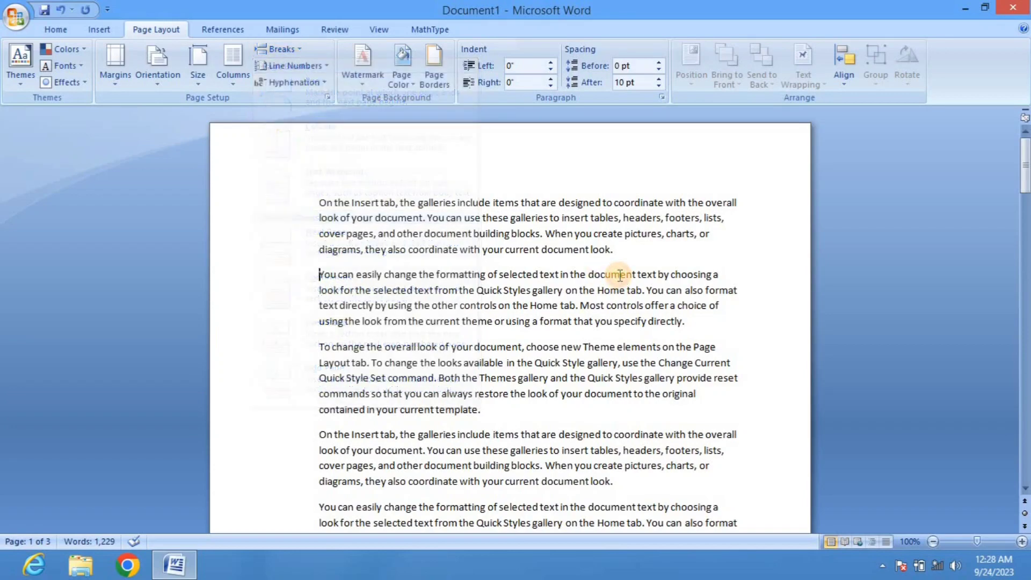
scroll(319, 174, "down", 4)
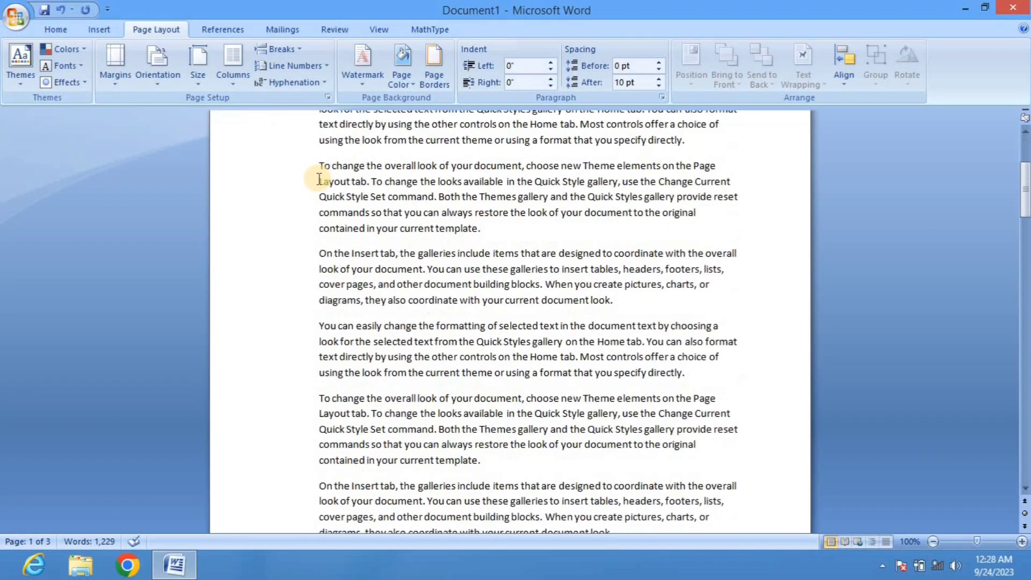
scroll(319, 178, "down", 3)
scroll(319, 180, "down", 3)
scroll(319, 183, "down", 3)
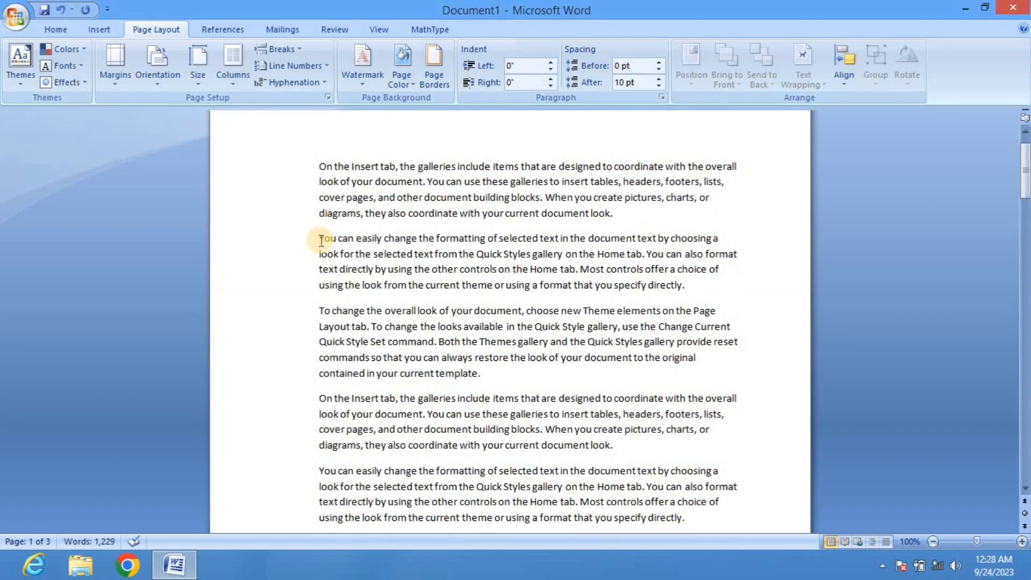
left_click(290, 49)
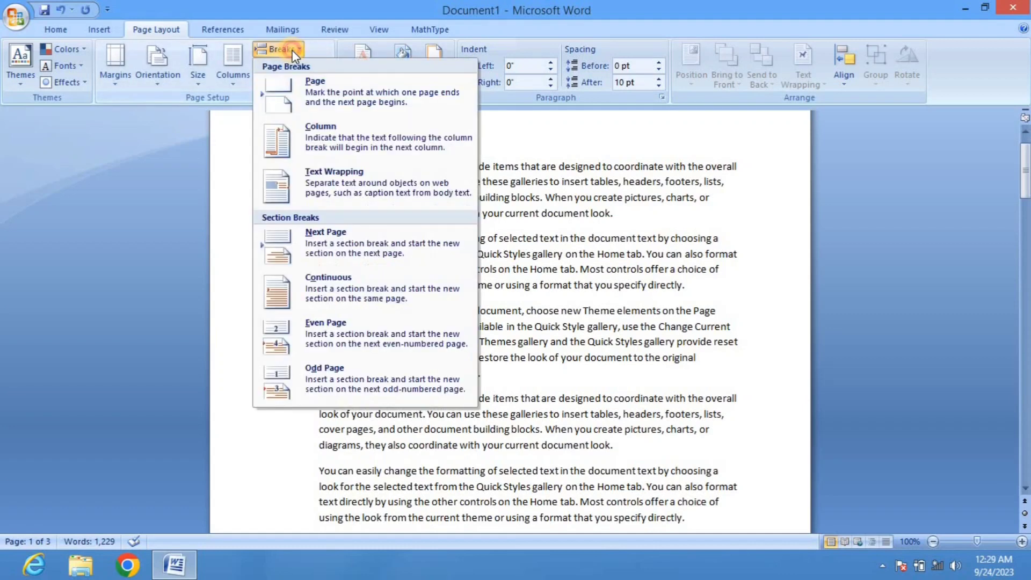
left_click(297, 93)
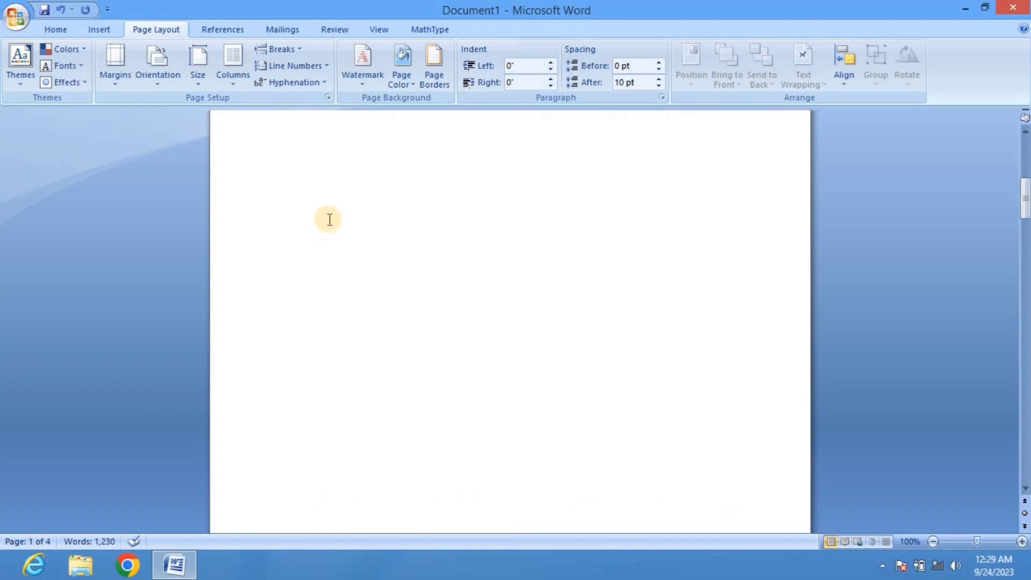
scroll(329, 219, "down", 11)
scroll(329, 219, "down", 7)
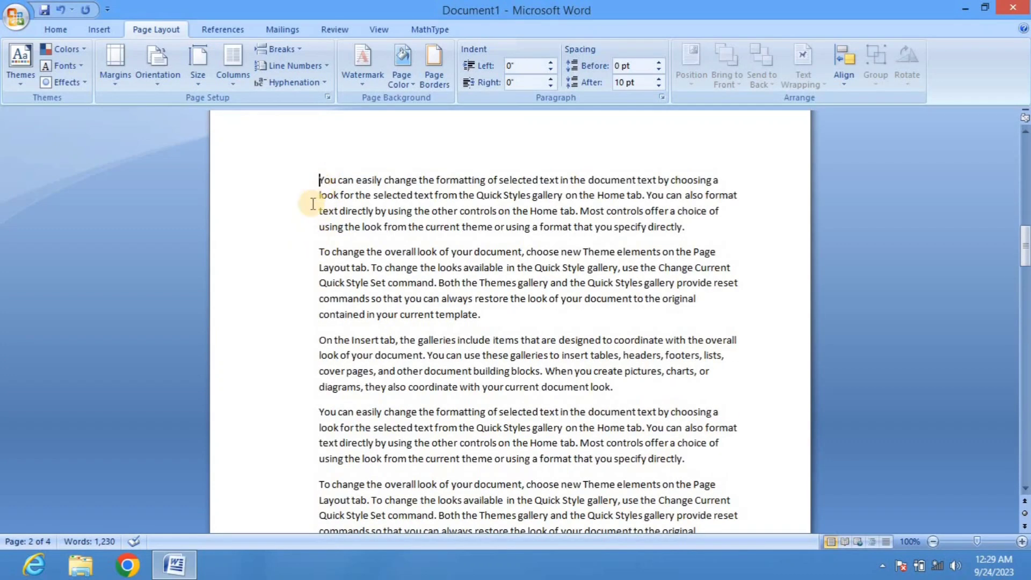
- Lay the text out in two columns separated by a vertical line
left_click(291, 54)
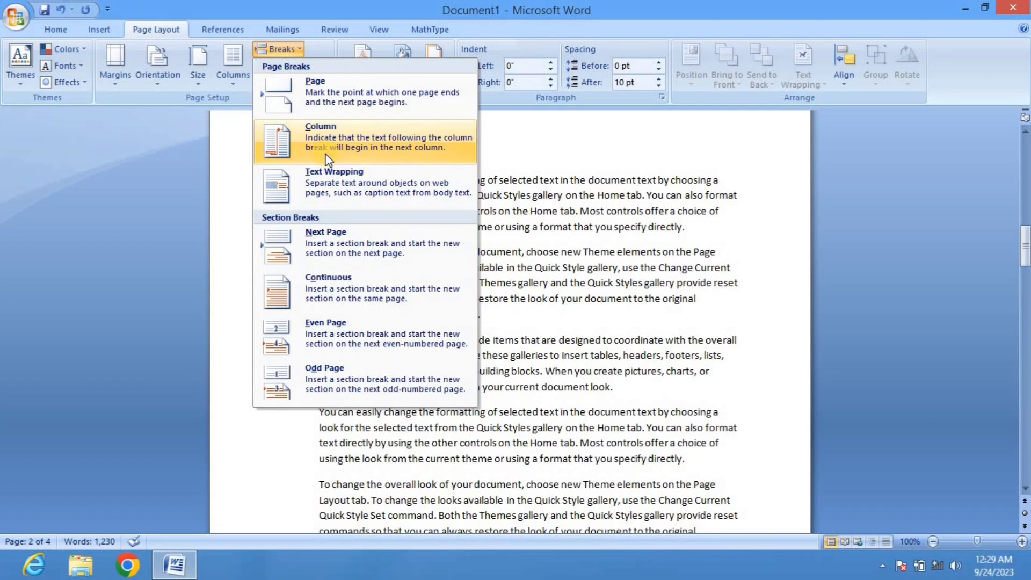
left_click(228, 79)
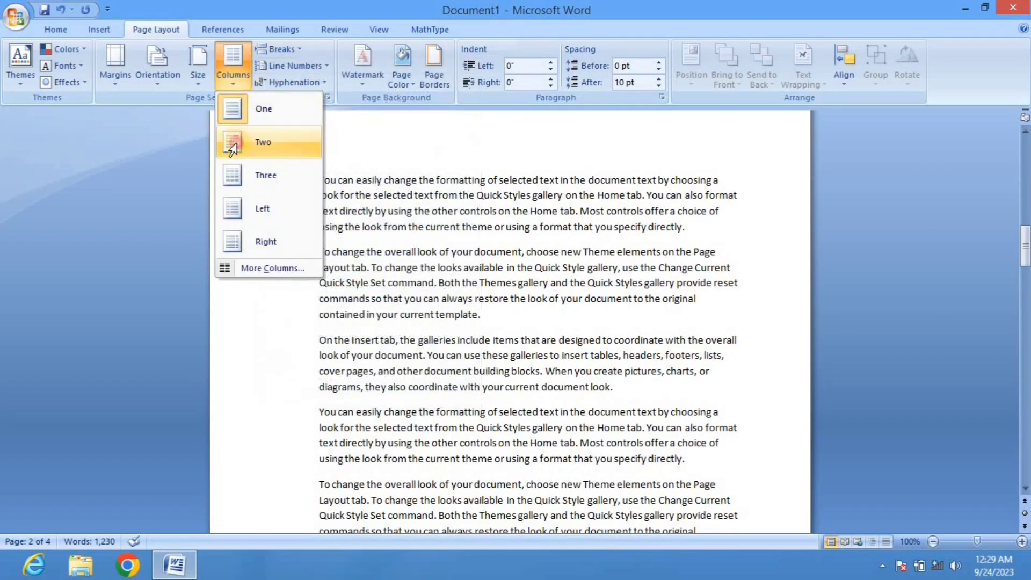
left_click(231, 200)
scroll(475, 217, "down", 5)
scroll(476, 220, "down", 5)
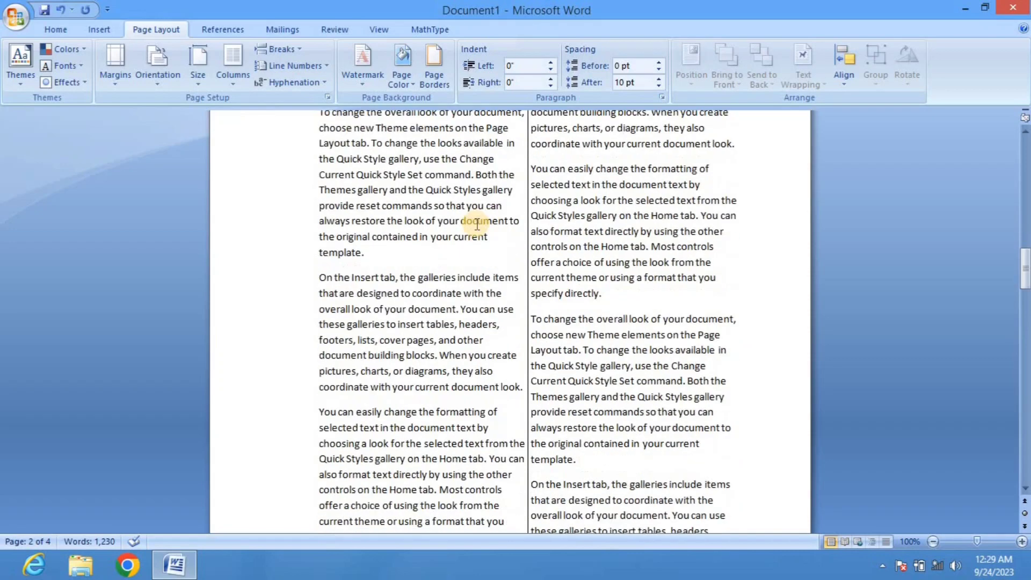
scroll(477, 224, "down", 5)
scroll(477, 220, "down", 5)
scroll(477, 221, "down", 5)
scroll(476, 236, "down", 5)
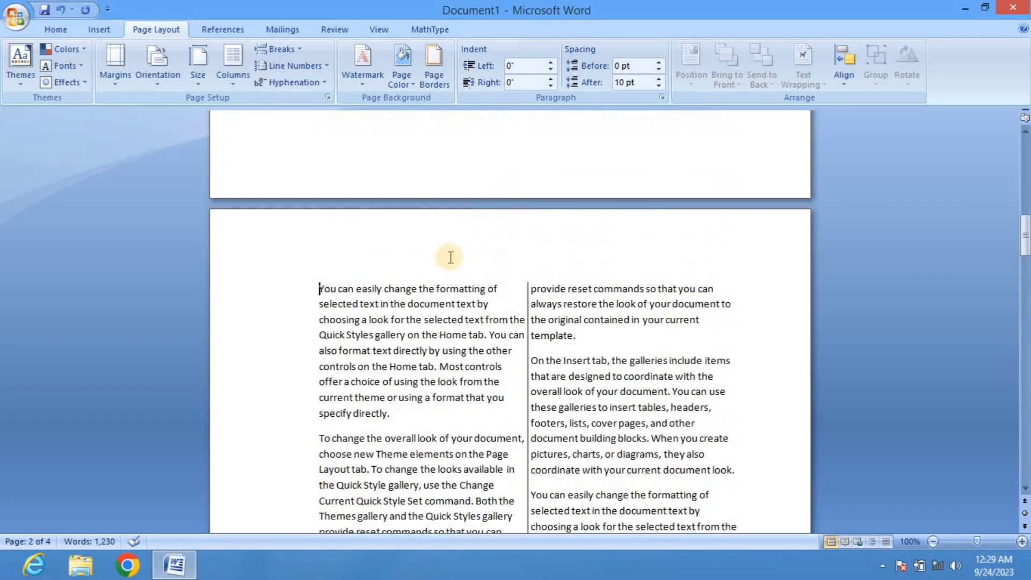
scroll(440, 279, "down", 3)
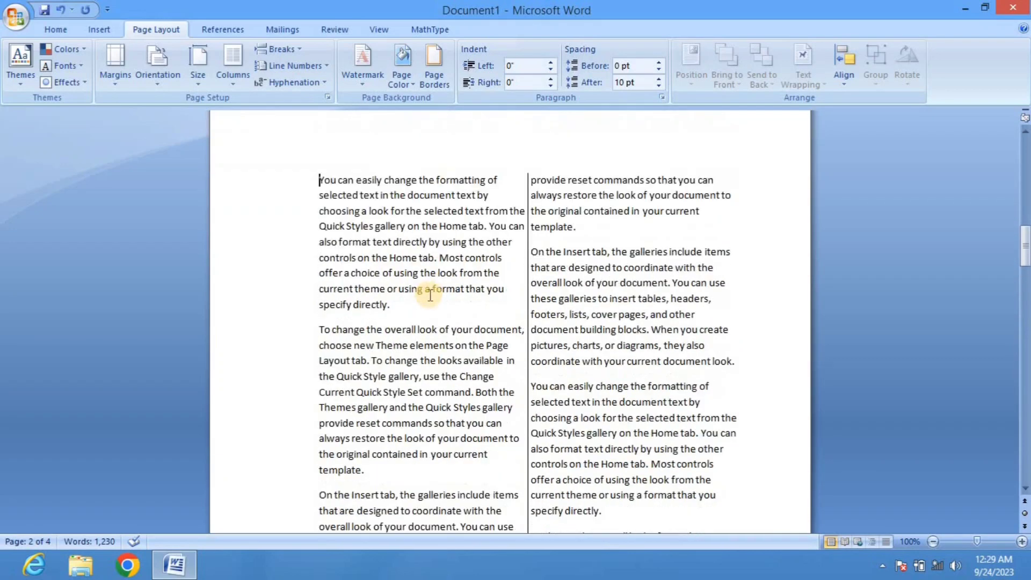
- Place the insertion point before the 'To change the overall look' paragraph
left_click(320, 330)
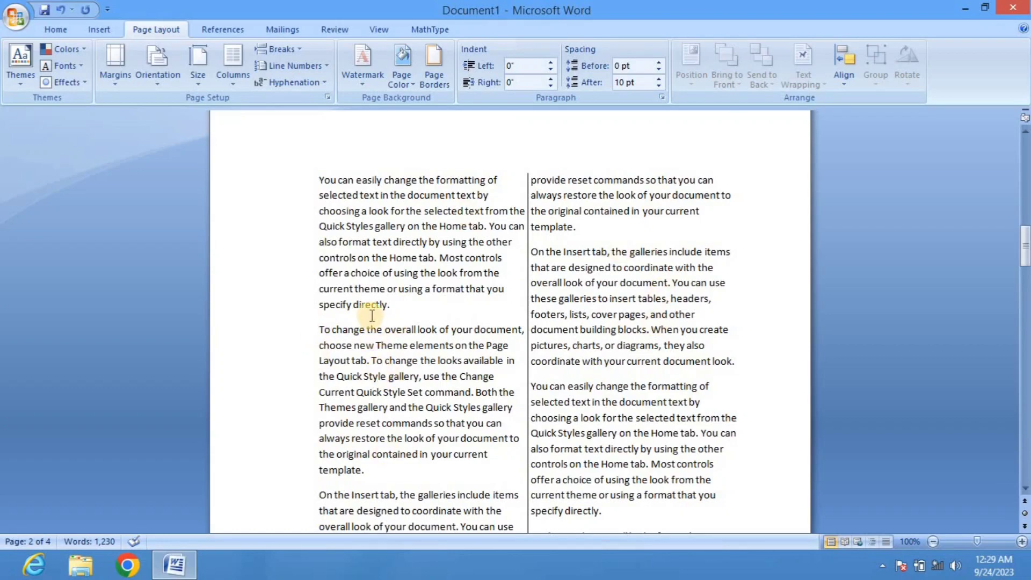
scroll(357, 304, "down", 6)
scroll(347, 255, "down", 5)
scroll(372, 315, "down", 5)
scroll(405, 338, "up", 5)
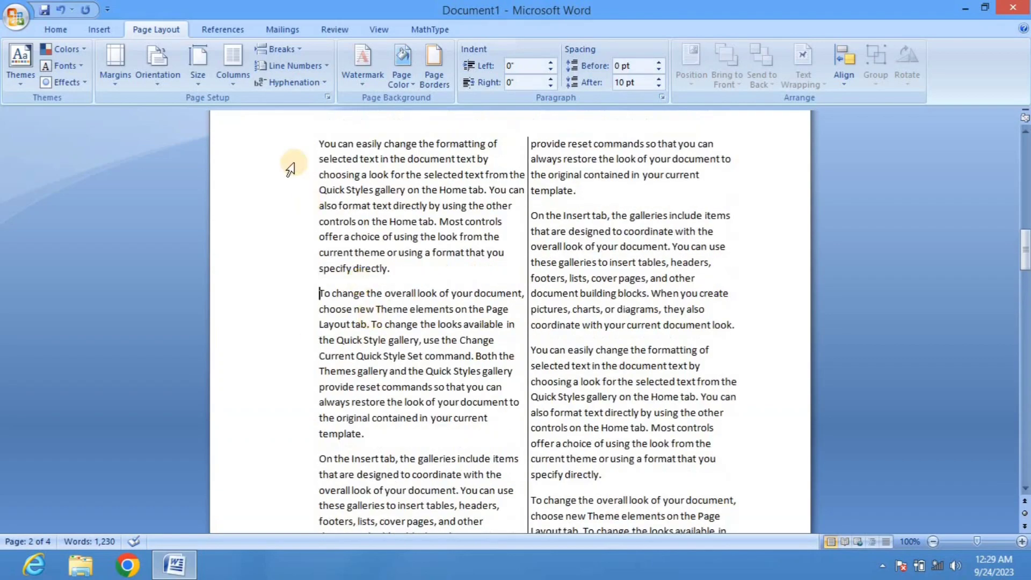
- Insert a column break so 'To change the overall look' starts page 2's right column
left_click(279, 48)
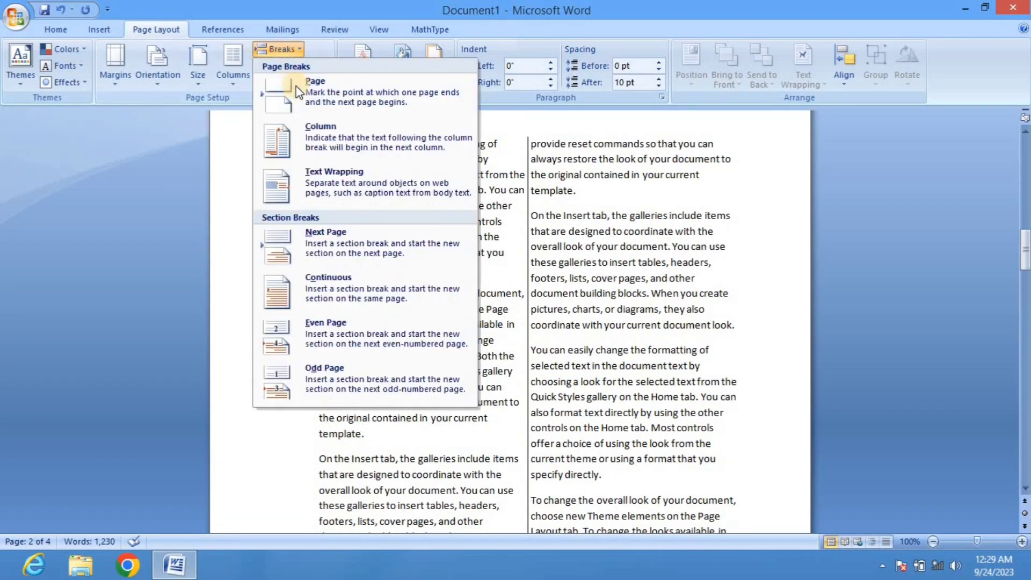
left_click(310, 139)
scroll(338, 199, "down", 5)
scroll(337, 205, "down", 3)
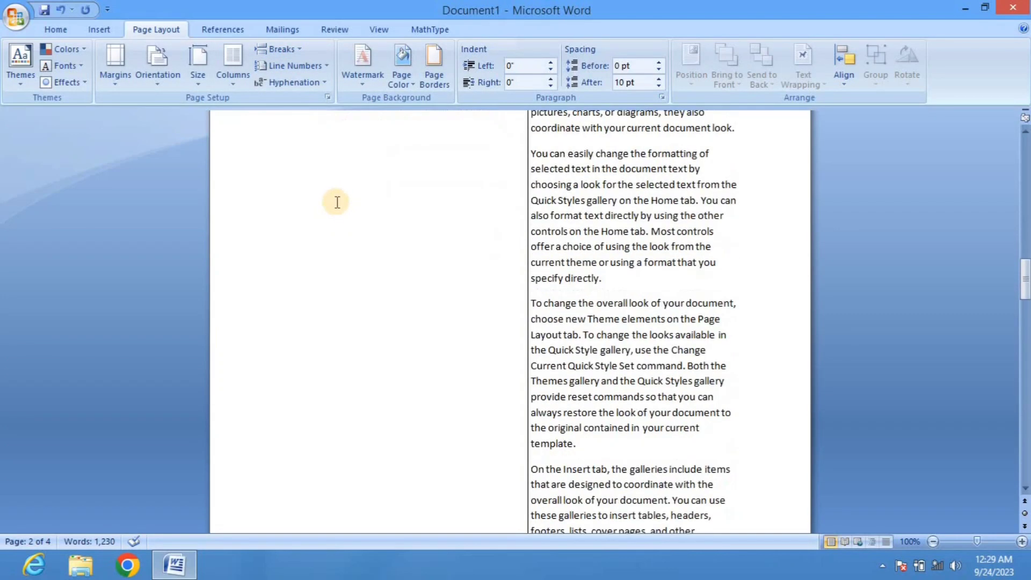
scroll(337, 202, "down", 5)
scroll(336, 200, "up", 1)
scroll(337, 199, "up", 5)
scroll(347, 215, "up", 3)
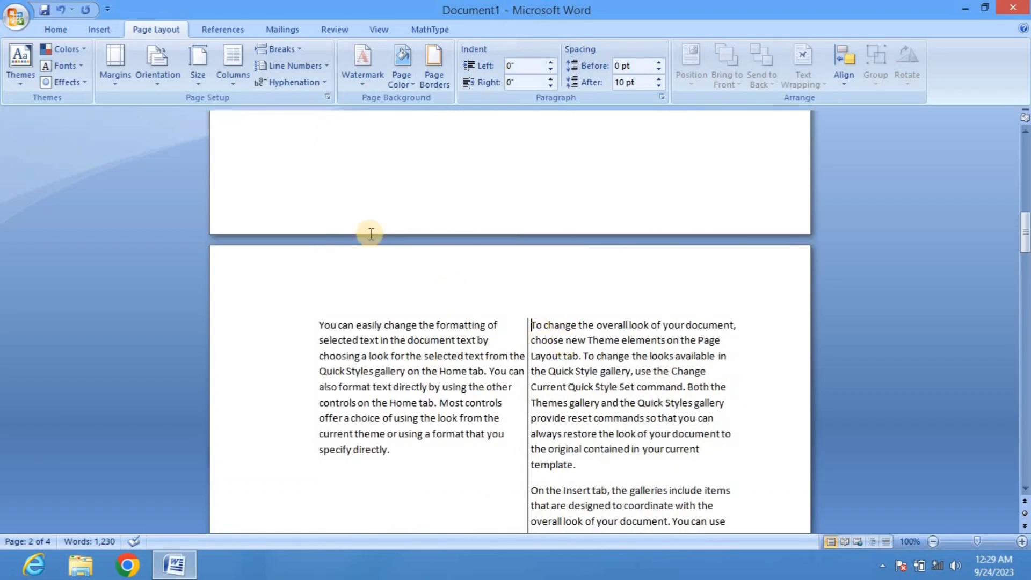
left_click(285, 53)
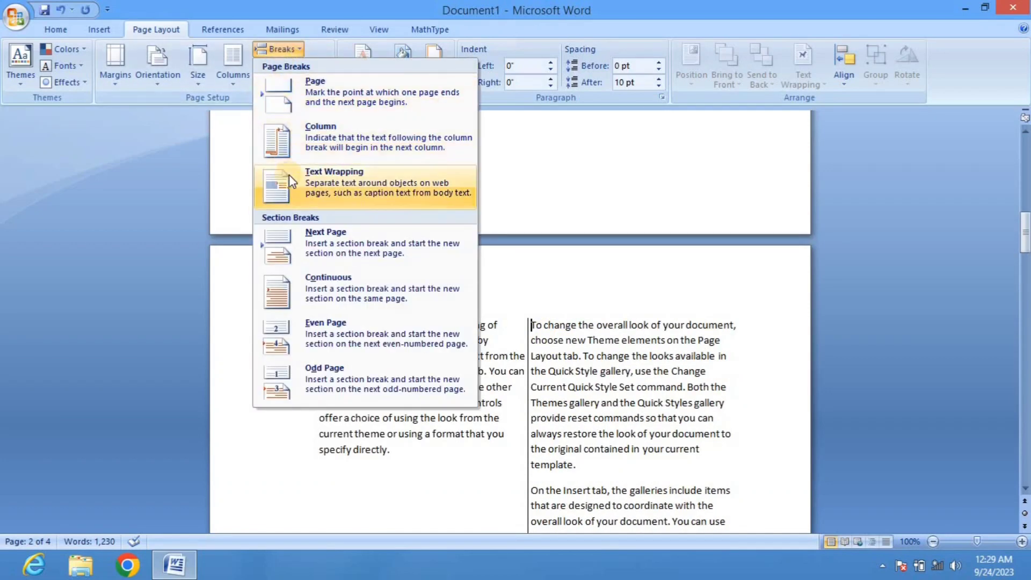
left_click(570, 272)
scroll(494, 283, "down", 4)
scroll(495, 284, "down", 6)
scroll(495, 284, "down", 10)
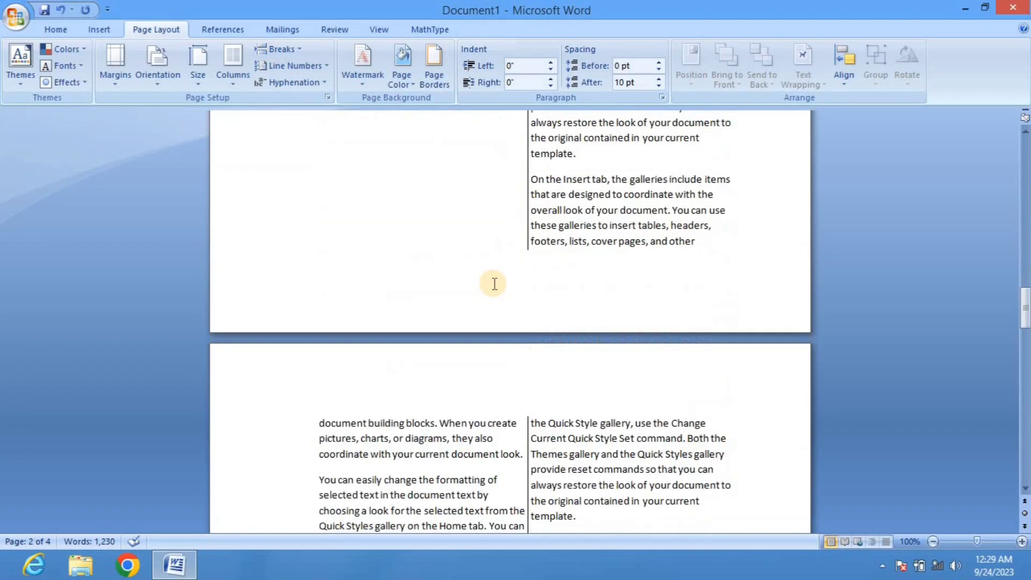
scroll(494, 283, "down", 3)
scroll(494, 284, "down", 2)
scroll(494, 284, "down", 3)
scroll(494, 283, "down", 2)
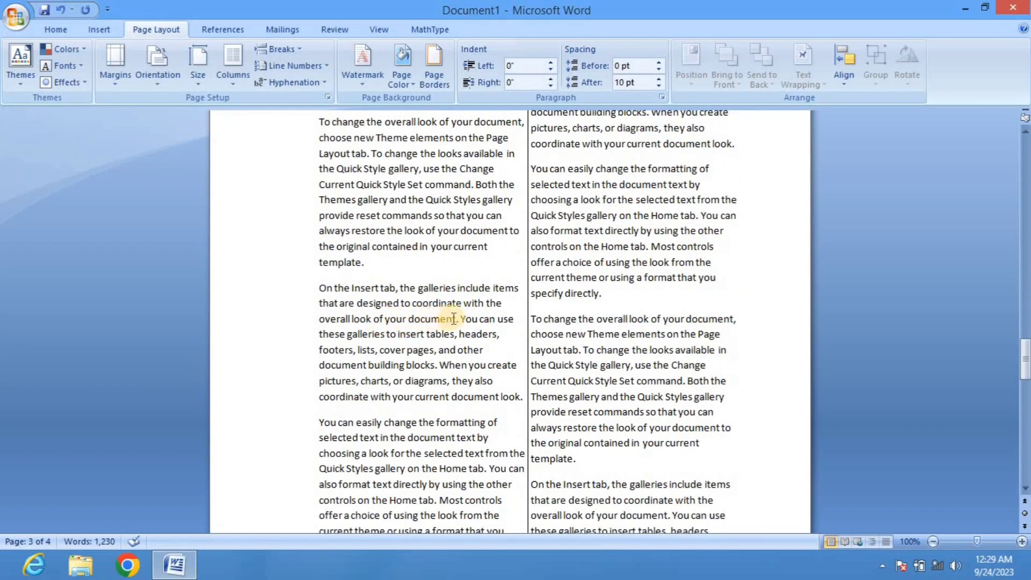
- Insert a Next Page section break before 'You can use these galleries'
left_click(295, 50)
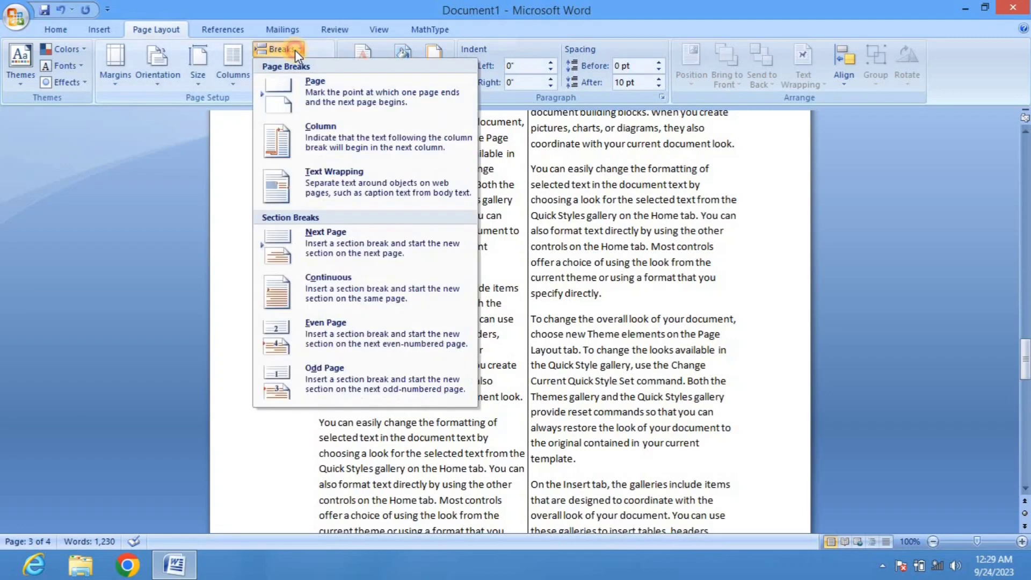
left_click(314, 179)
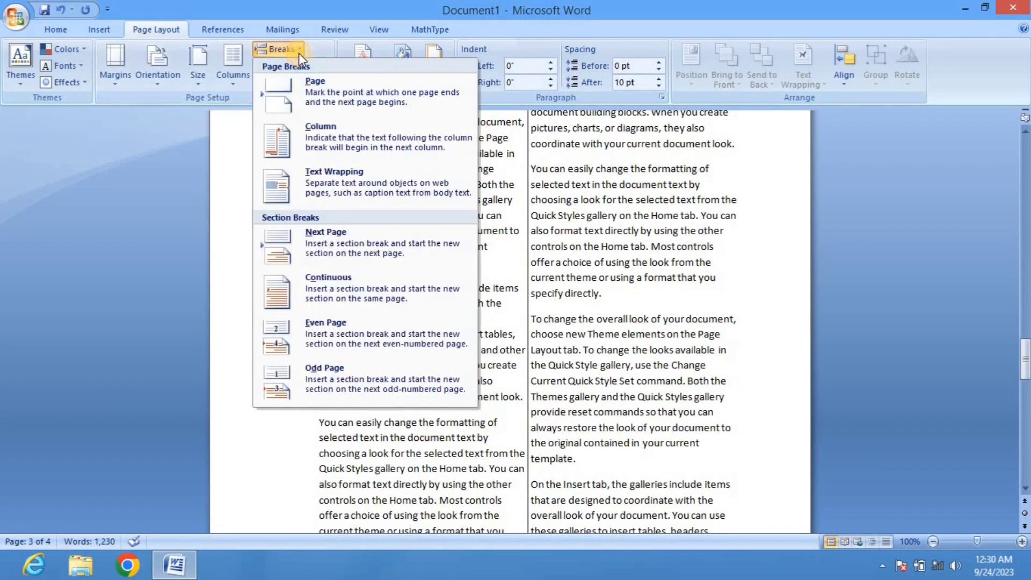
left_click(323, 251)
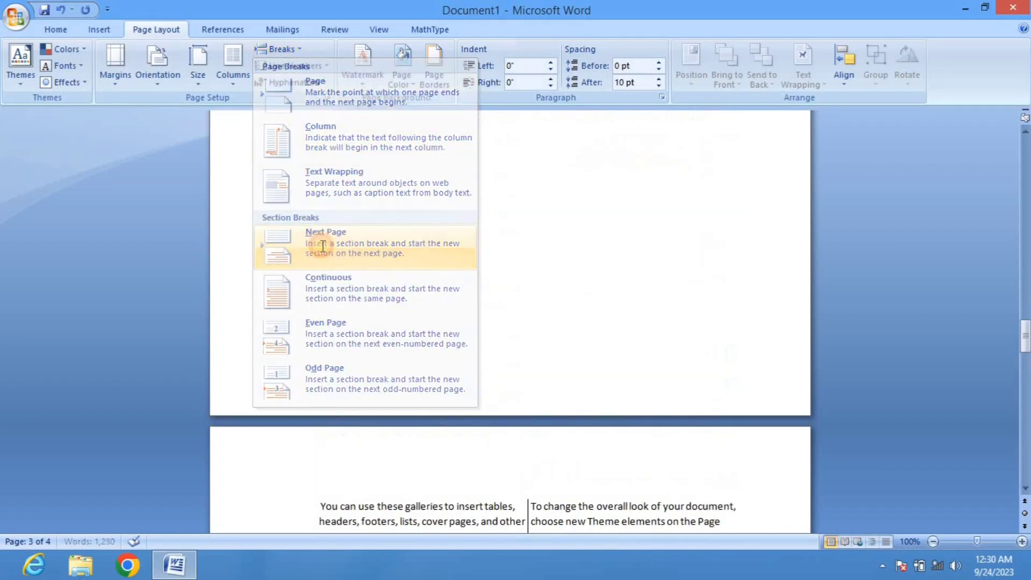
scroll(333, 231, "down", 4)
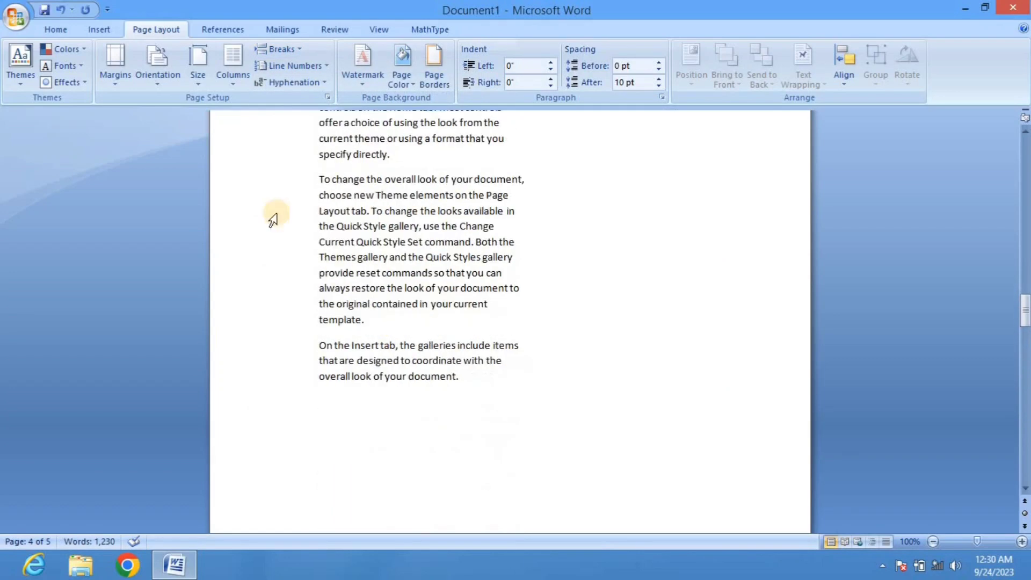
scroll(272, 143, "up", 3)
- Add a Continuous section break from the Breaks list
left_click(284, 48)
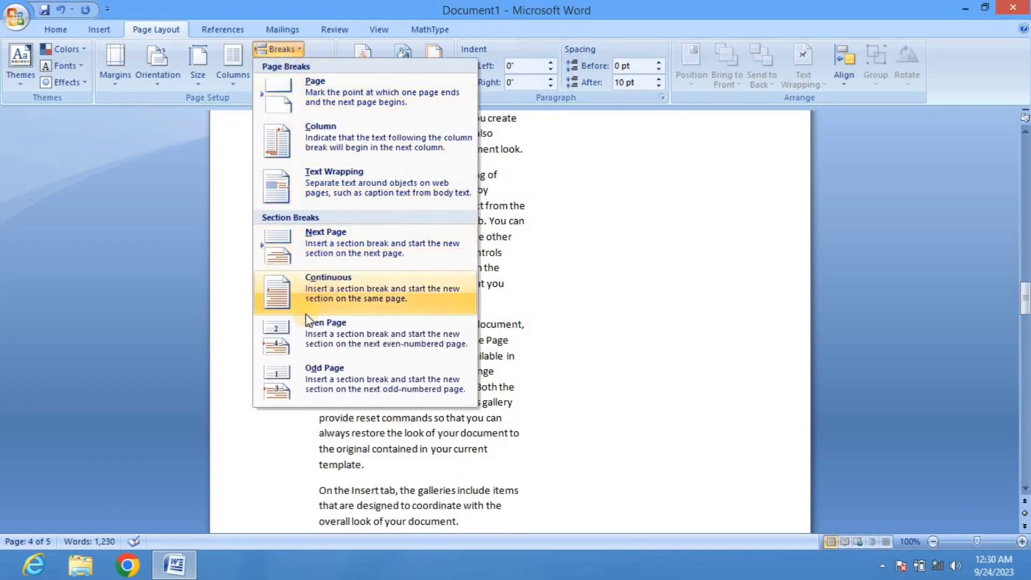
left_click(586, 261)
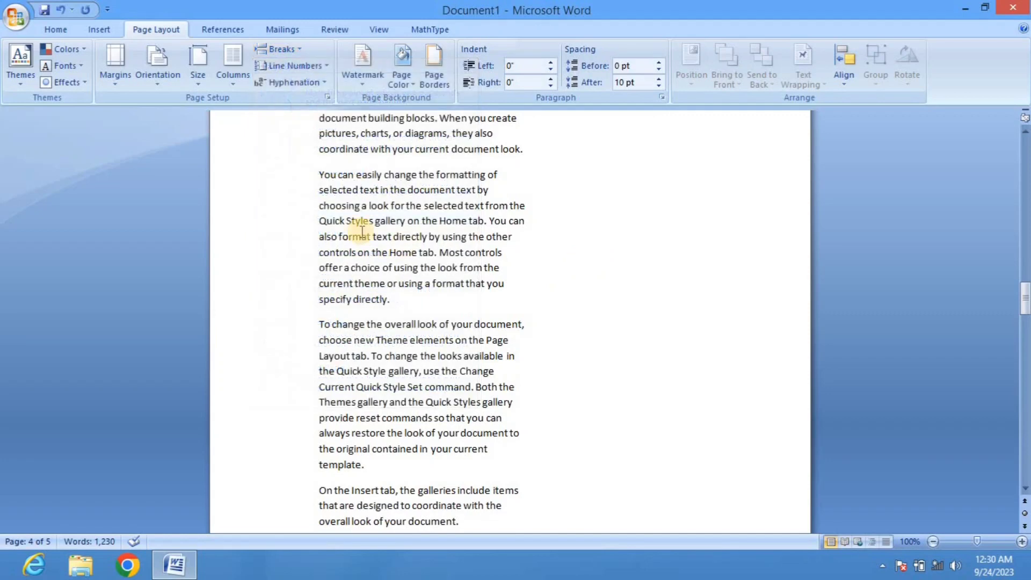
scroll(336, 214, "up", 5)
scroll(336, 214, "up", 5)
scroll(323, 204, "up", 3)
scroll(267, 138, "up", 1)
scroll(241, 70, "up", 1)
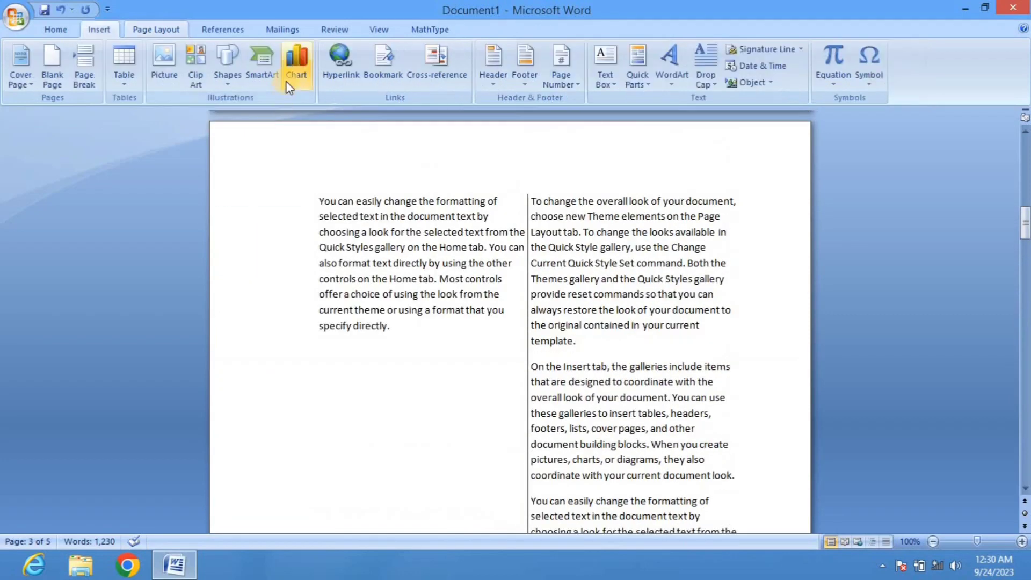
scroll(242, 70, "up", 1)
- Change the two-column layout back to One column
left_click(161, 31)
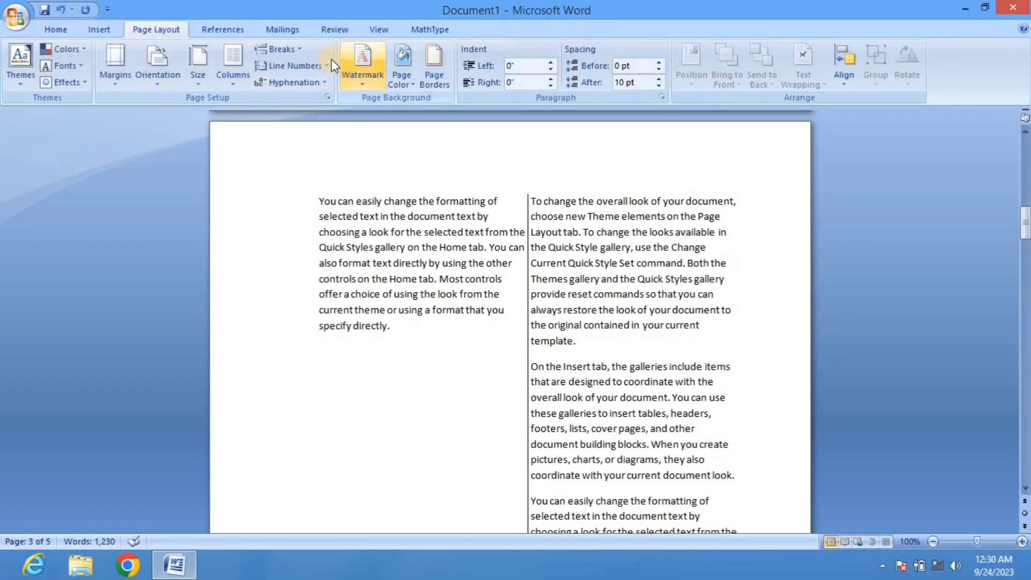
left_click(207, 78)
left_click(228, 78)
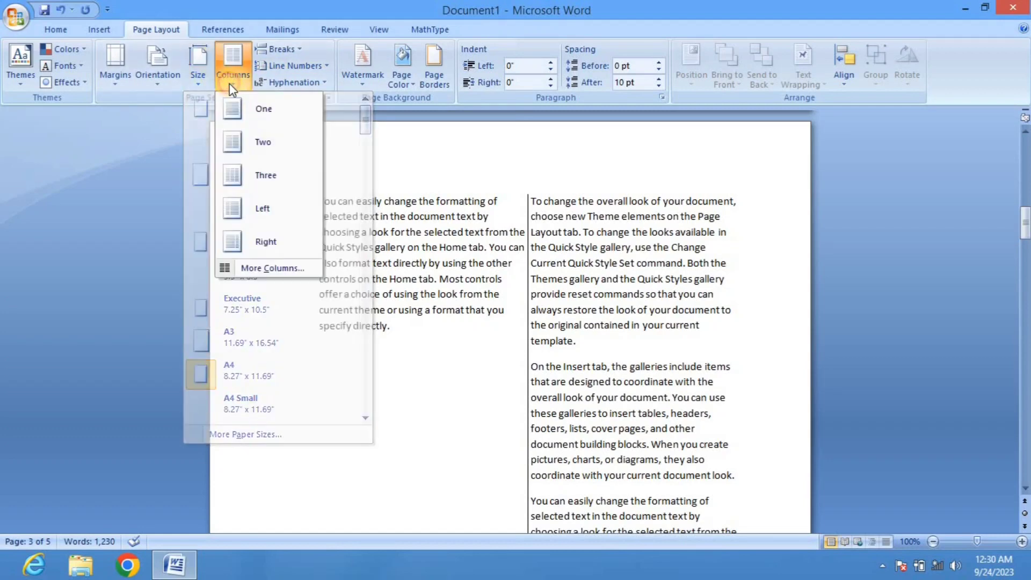
left_click(241, 105)
scroll(466, 267, "up", 6)
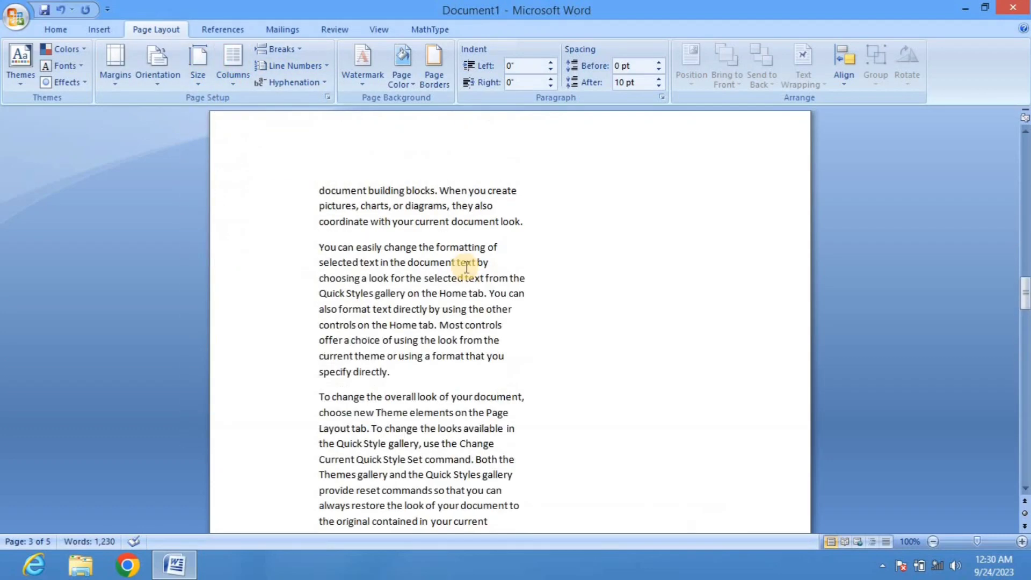
scroll(242, 129, "up", 4)
left_click(236, 70)
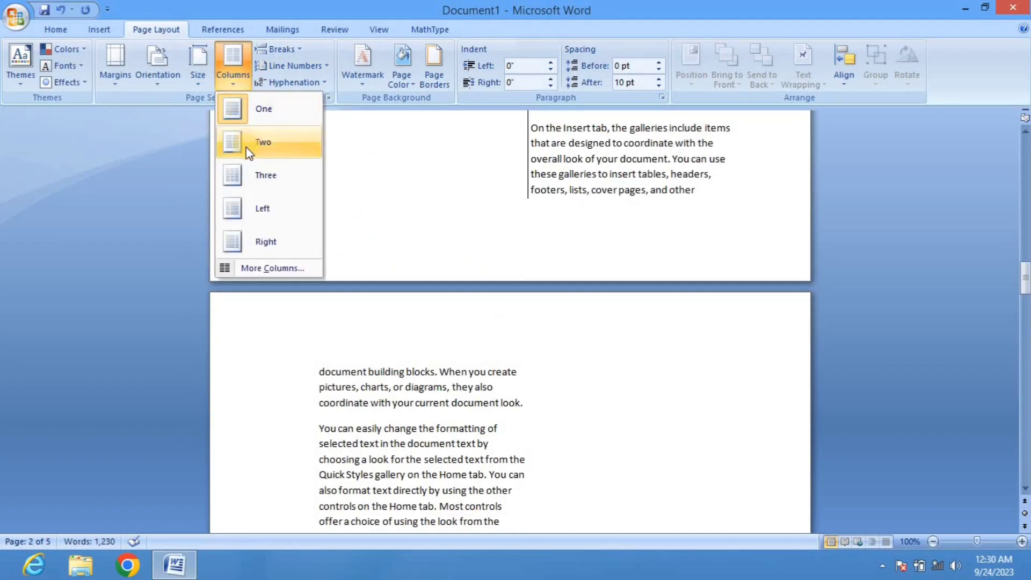
left_click(242, 108)
left_click(233, 67)
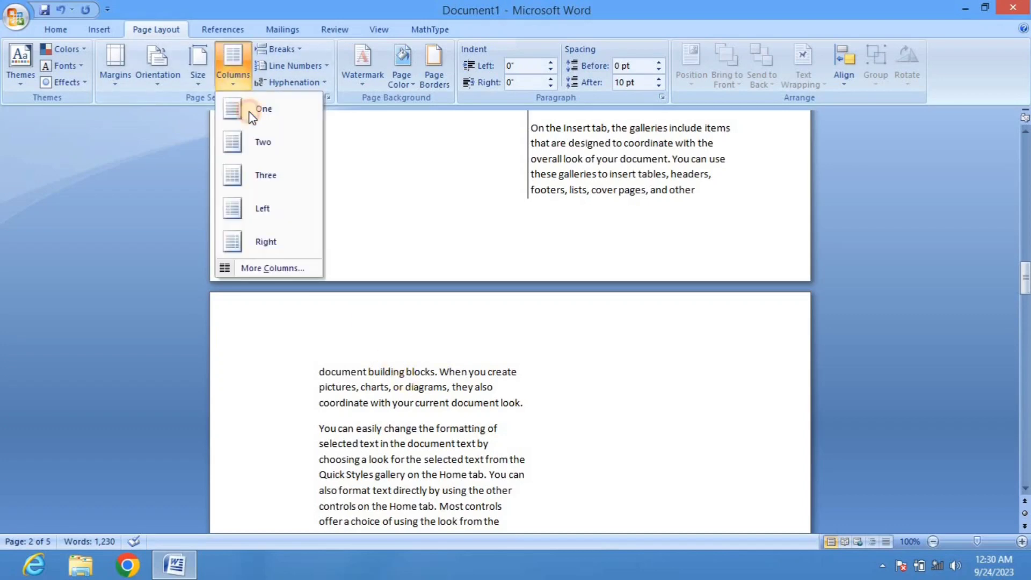
left_click(251, 111)
scroll(357, 229, "up", 3)
scroll(358, 229, "up", 5)
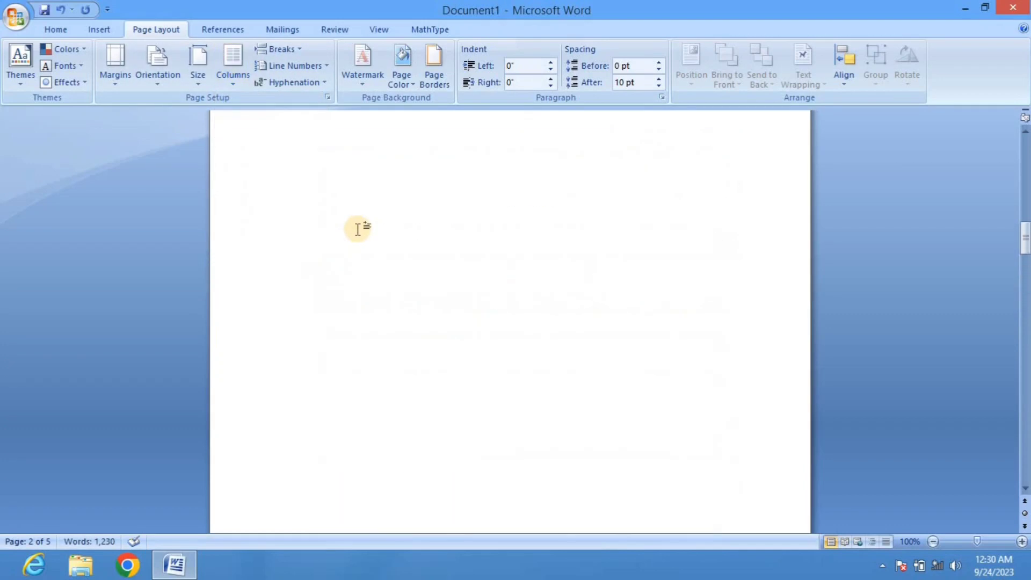
scroll(357, 229, "up", 2)
scroll(358, 230, "up", 3)
scroll(357, 229, "up", 2)
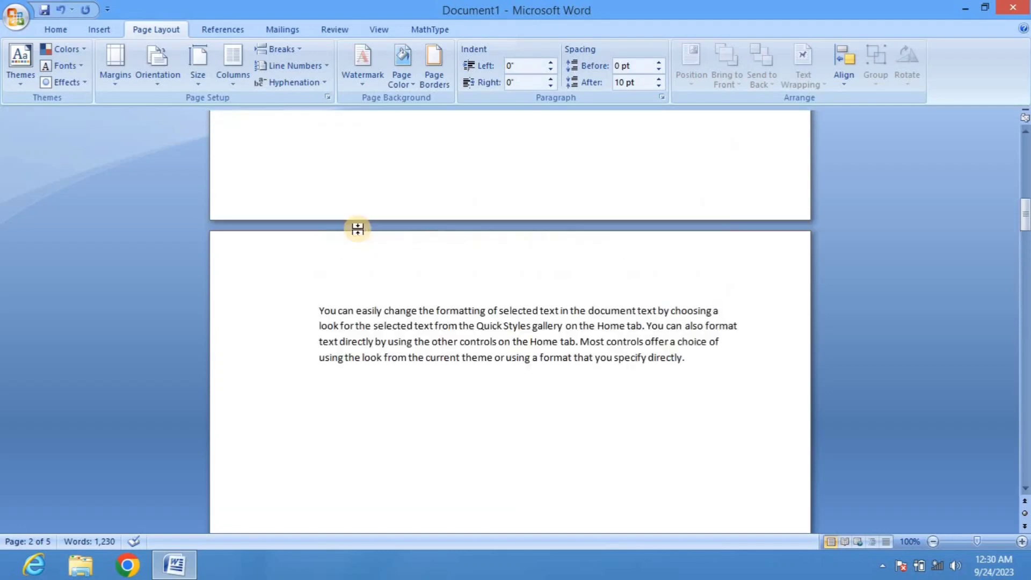
scroll(341, 273, "up", 5)
scroll(341, 273, "up", 3)
scroll(342, 273, "up", 2)
- Turn on continuous line numbering from the first paragraph and review it
left_click(312, 144)
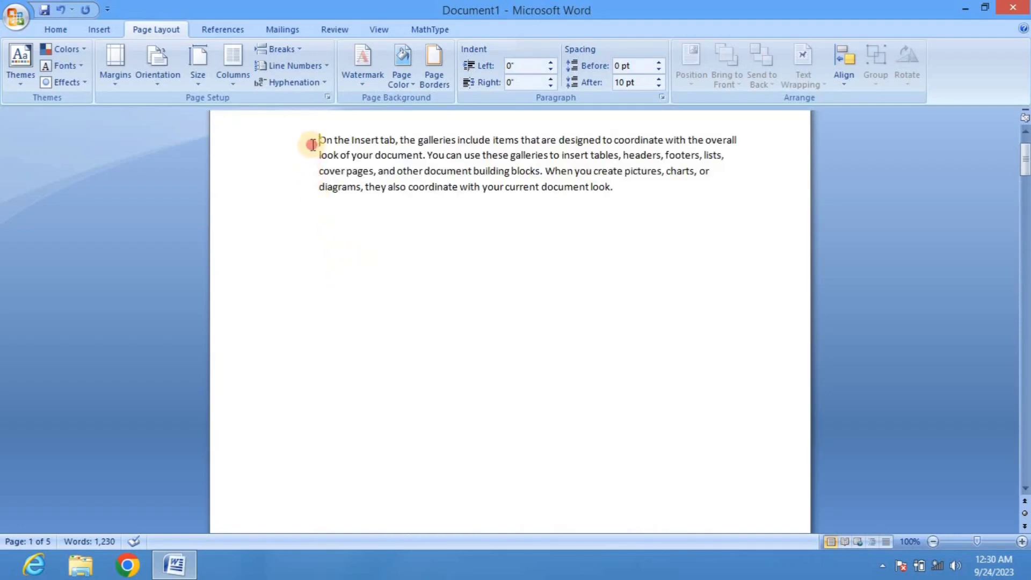
left_click(309, 65)
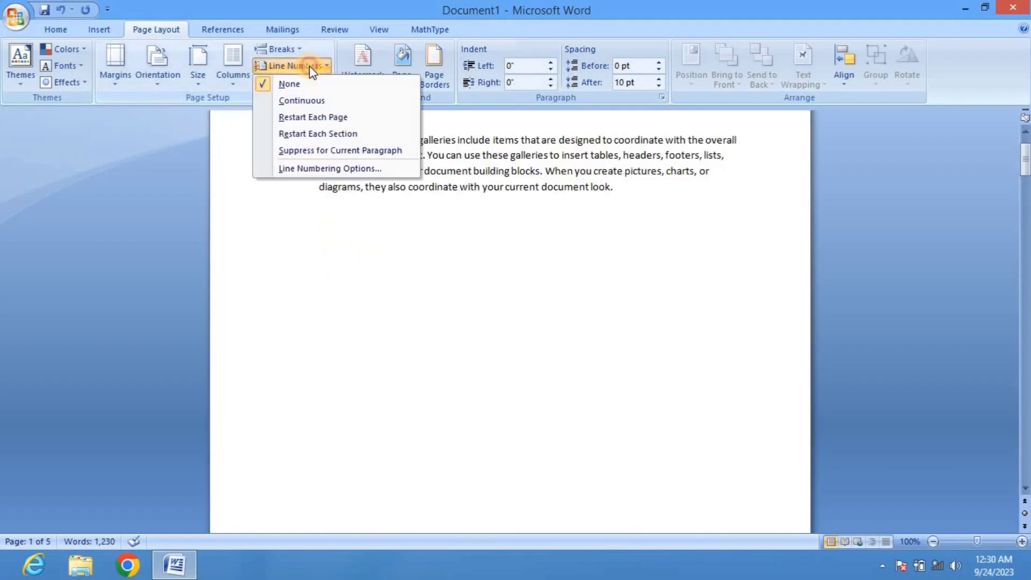
left_click(302, 101)
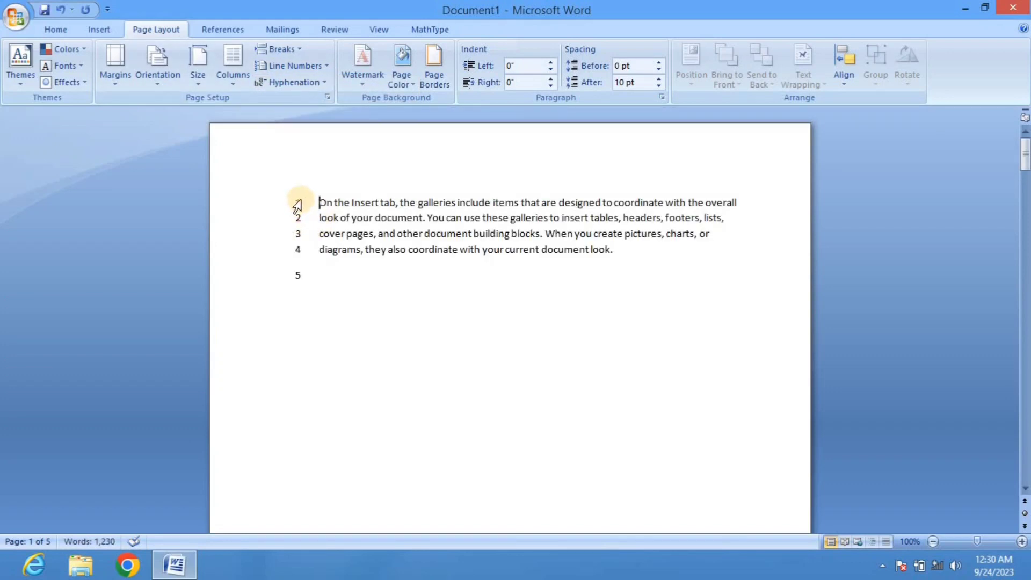
scroll(297, 205, "down", 3)
scroll(297, 205, "down", 4)
scroll(297, 205, "down", 5)
scroll(297, 205, "down", 3)
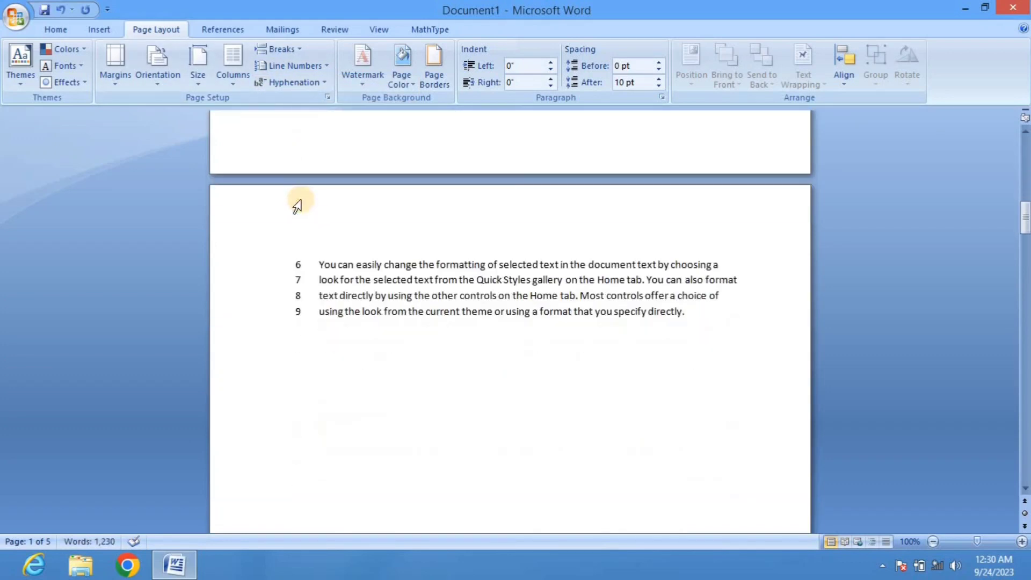
scroll(297, 205, "down", 4)
scroll(297, 205, "down", 5)
scroll(297, 205, "down", 5)
scroll(297, 205, "down", 5)
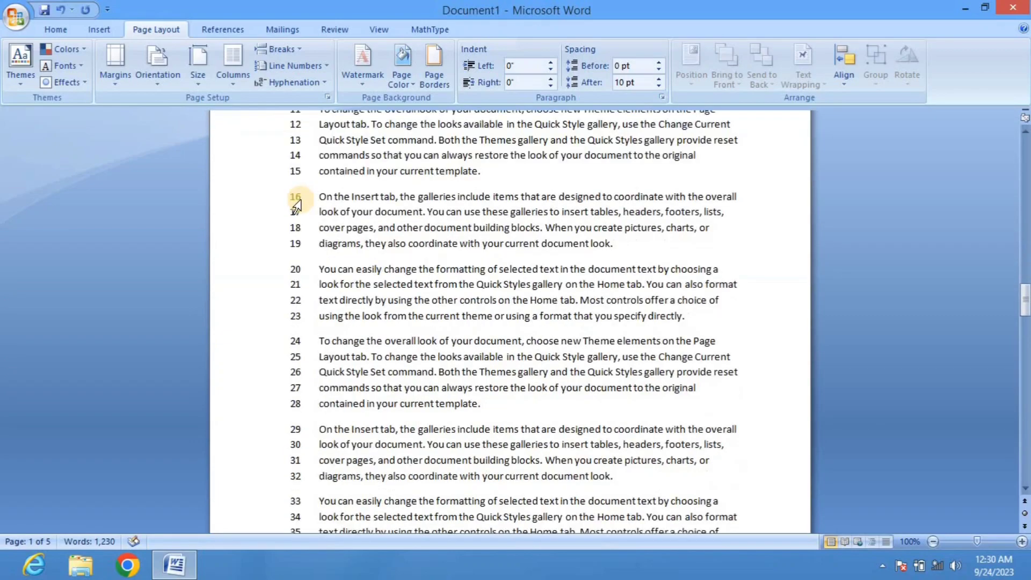
scroll(297, 205, "down", 5)
scroll(297, 205, "down", 5)
scroll(297, 205, "down", 4)
scroll(297, 205, "down", 4)
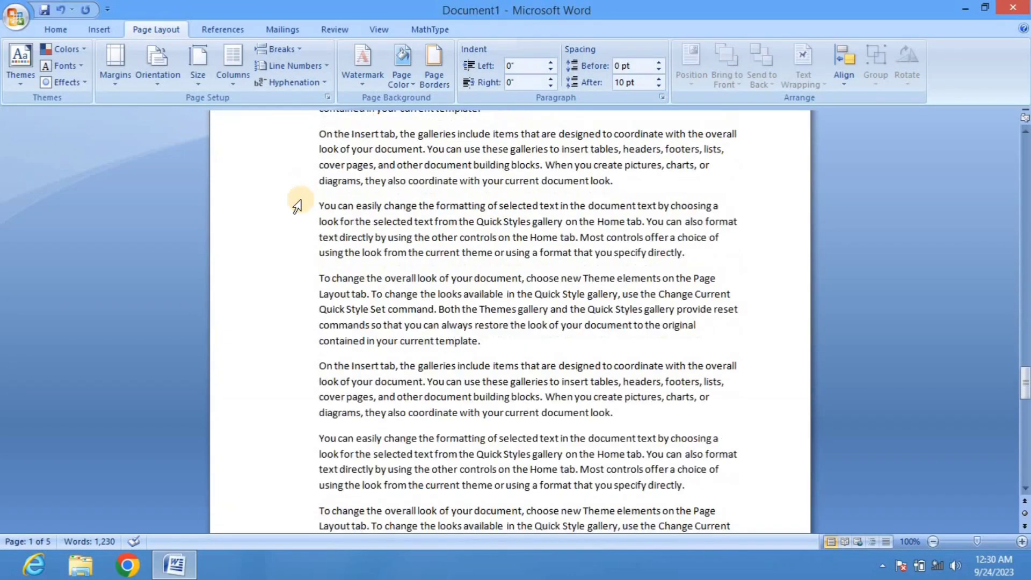
scroll(297, 205, "up", 5)
scroll(297, 205, "up", 8)
scroll(297, 205, "up", 8)
scroll(297, 205, "up", 4)
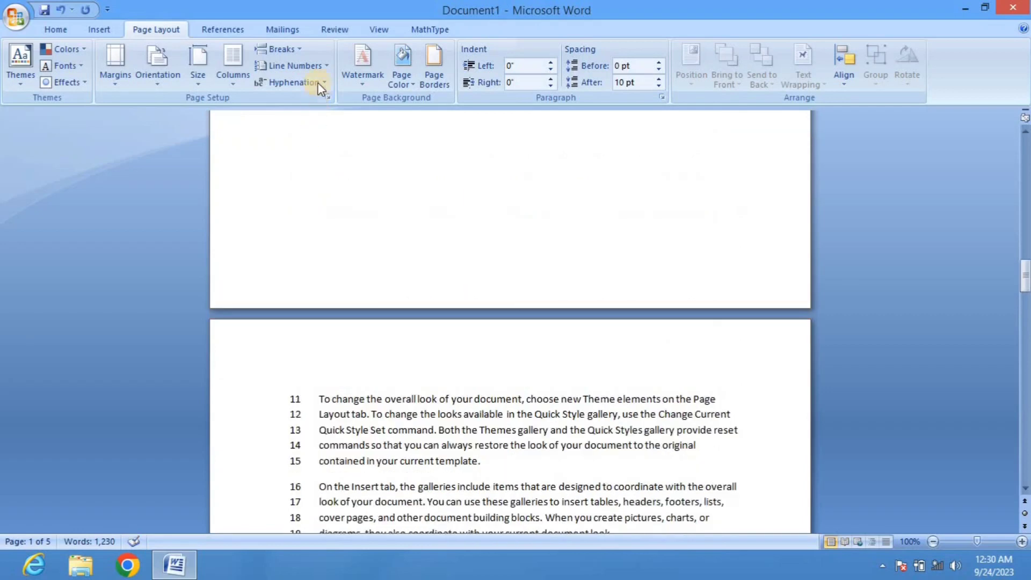
- Switch line numbering to restart on each page
left_click(295, 65)
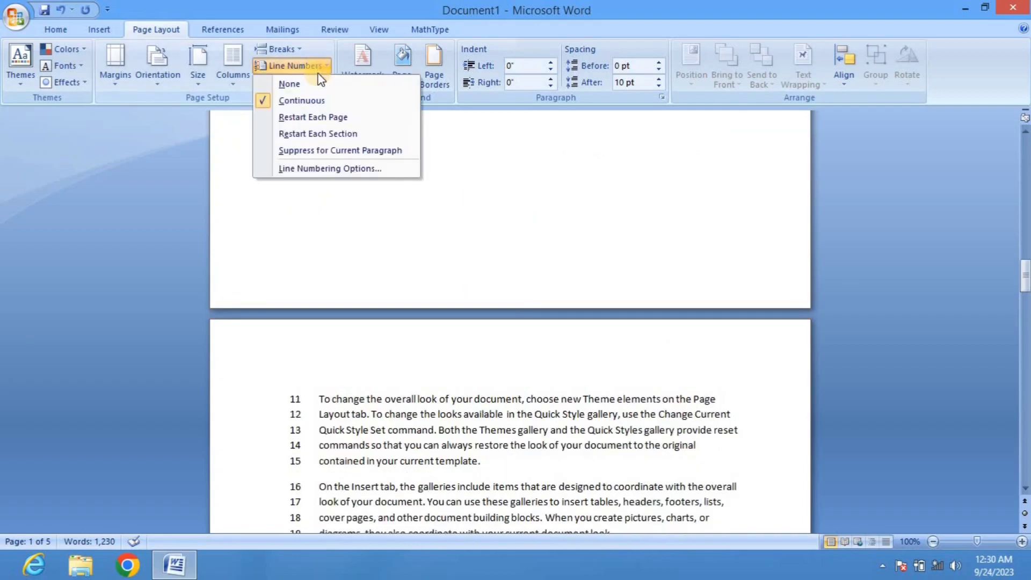
left_click(302, 117)
scroll(325, 223, "up", 2)
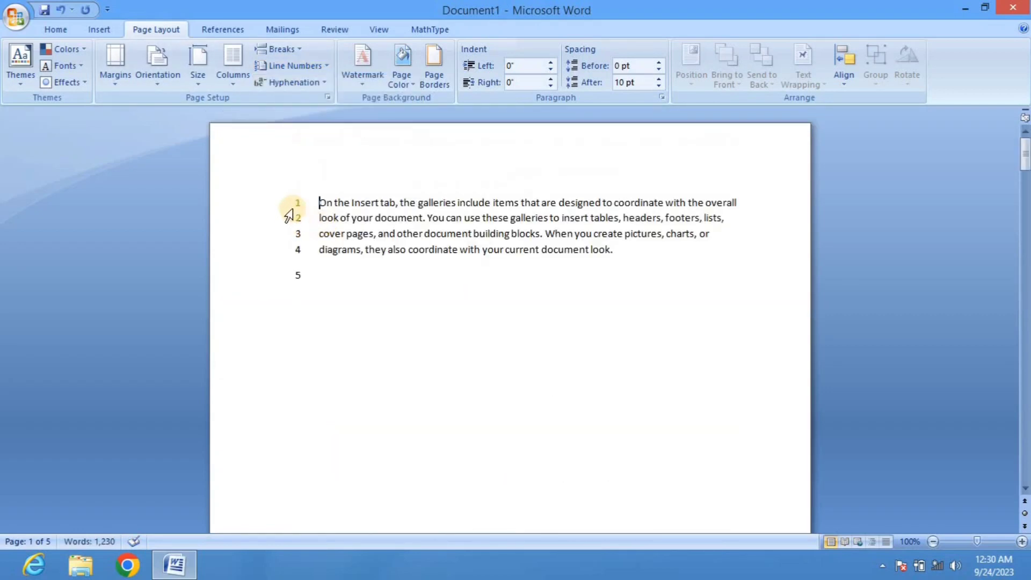
scroll(299, 274, "down", 5)
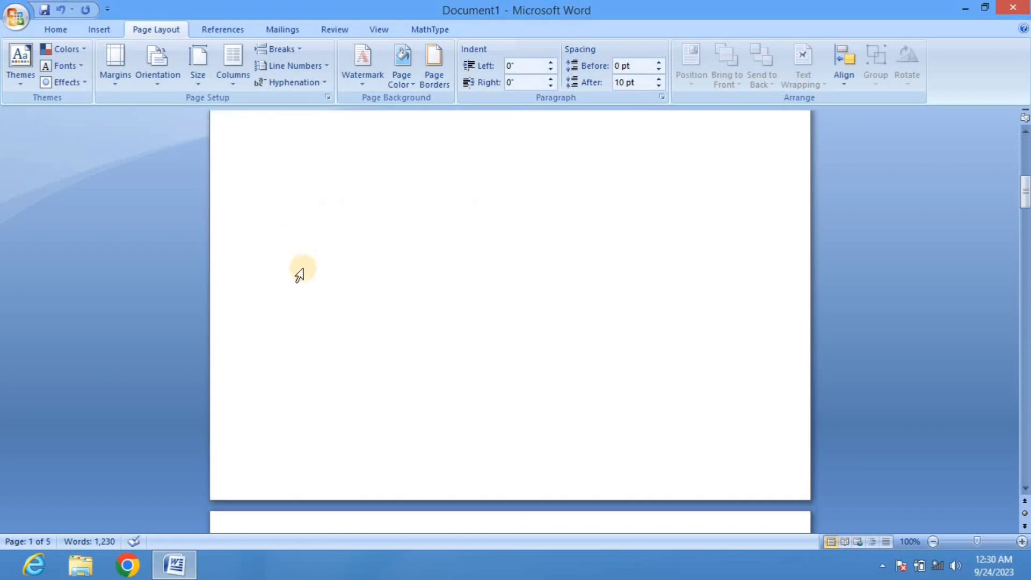
scroll(300, 273, "down", 6)
scroll(299, 274, "down", 3)
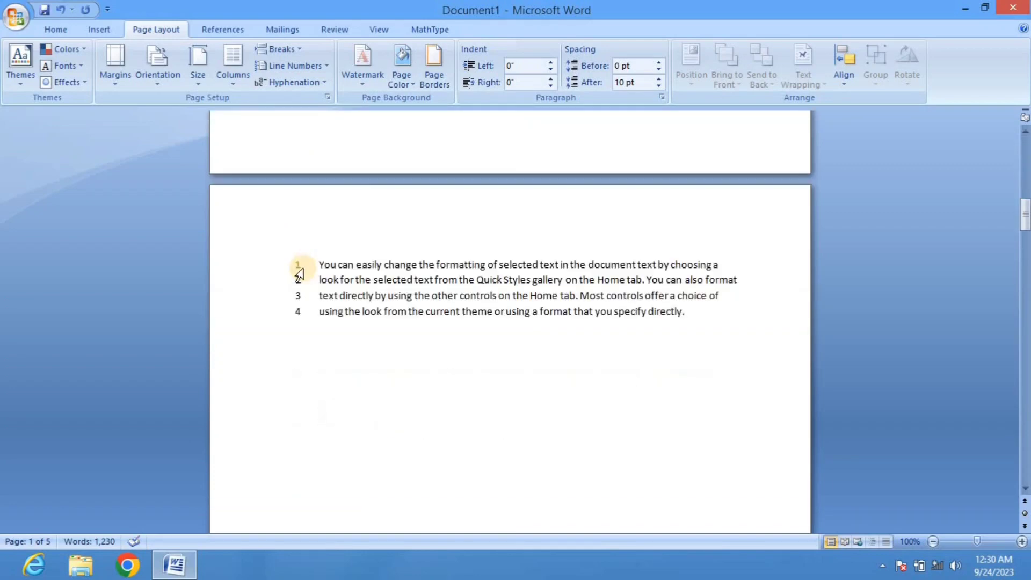
scroll(300, 274, "down", 12)
scroll(300, 274, "down", 1)
scroll(299, 274, "down", 5)
scroll(299, 275, "down", 5)
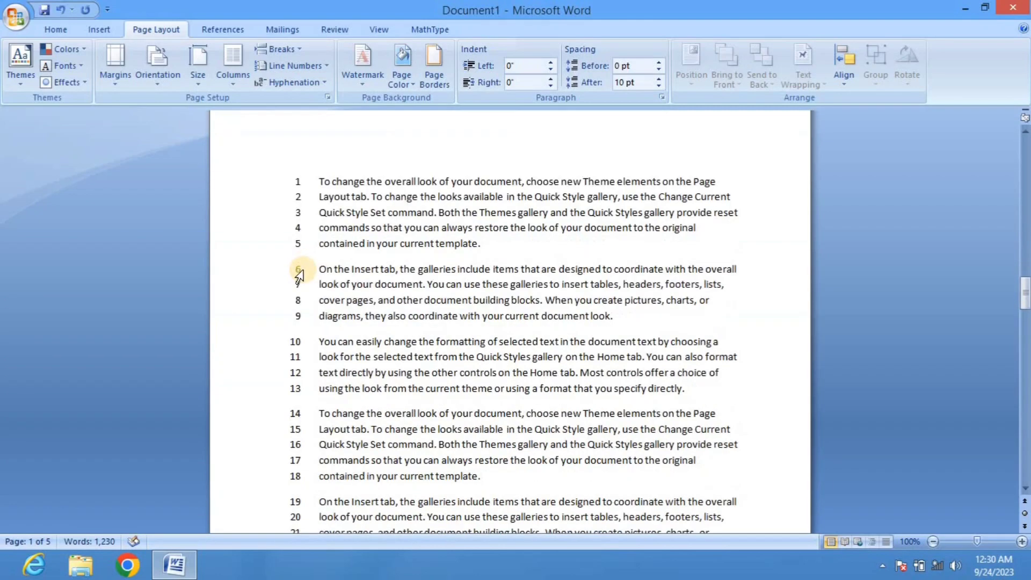
scroll(299, 274, "down", 5)
scroll(299, 275, "down", 5)
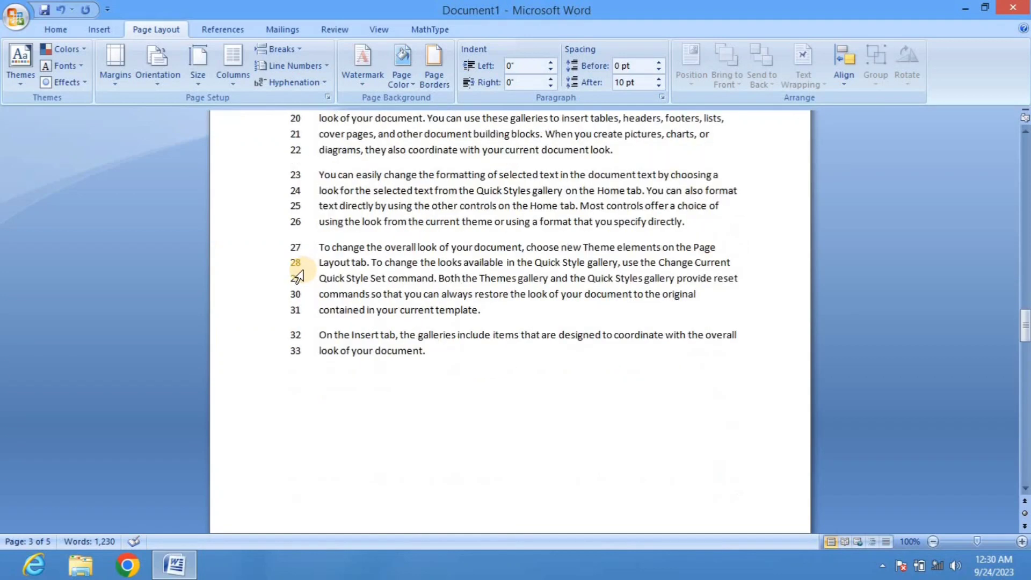
- Change line numbering to restart at each section
left_click(310, 64)
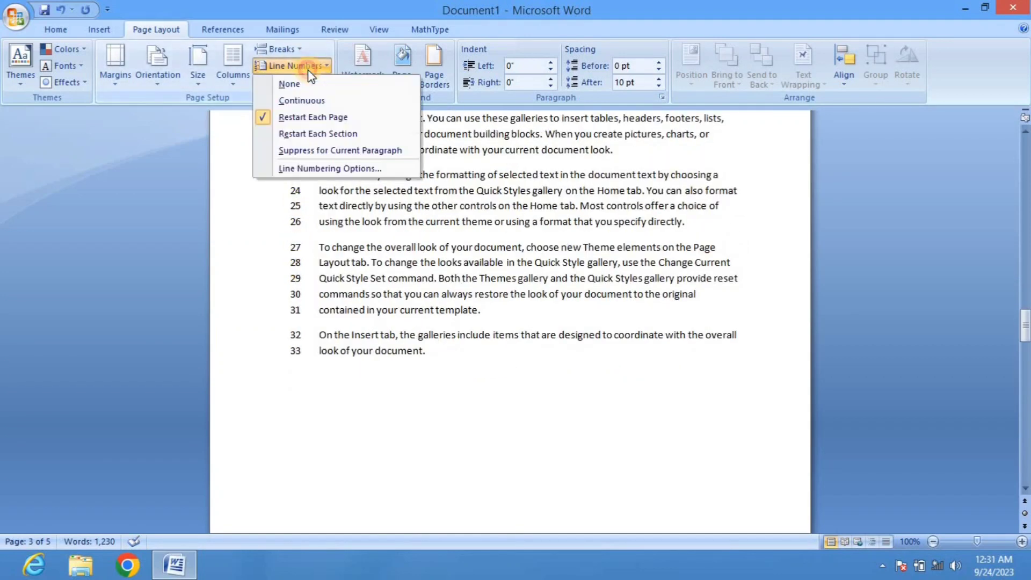
left_click(288, 137)
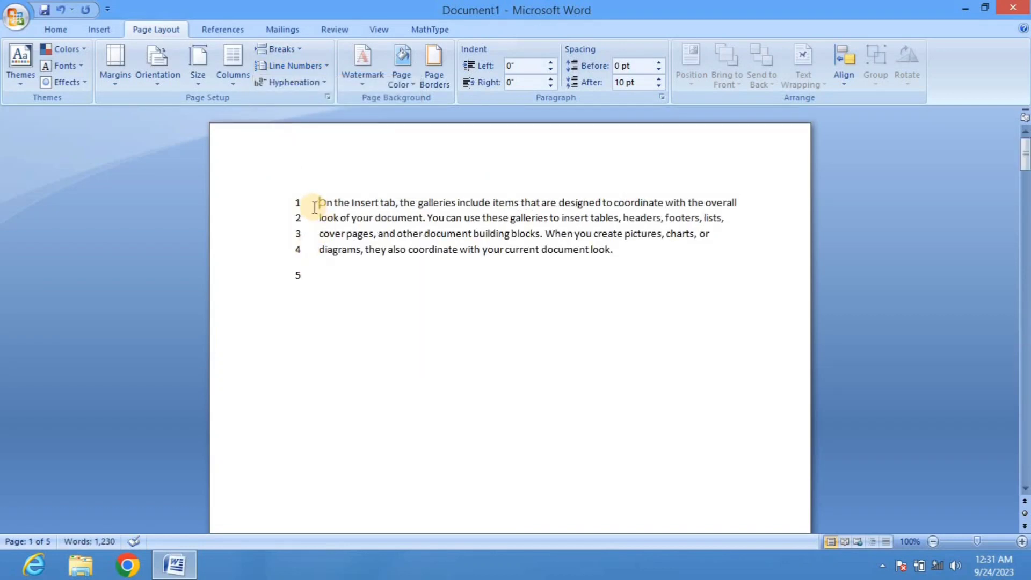
scroll(314, 205, "down", 2)
scroll(300, 204, "down", 2)
scroll(301, 203, "down", 1)
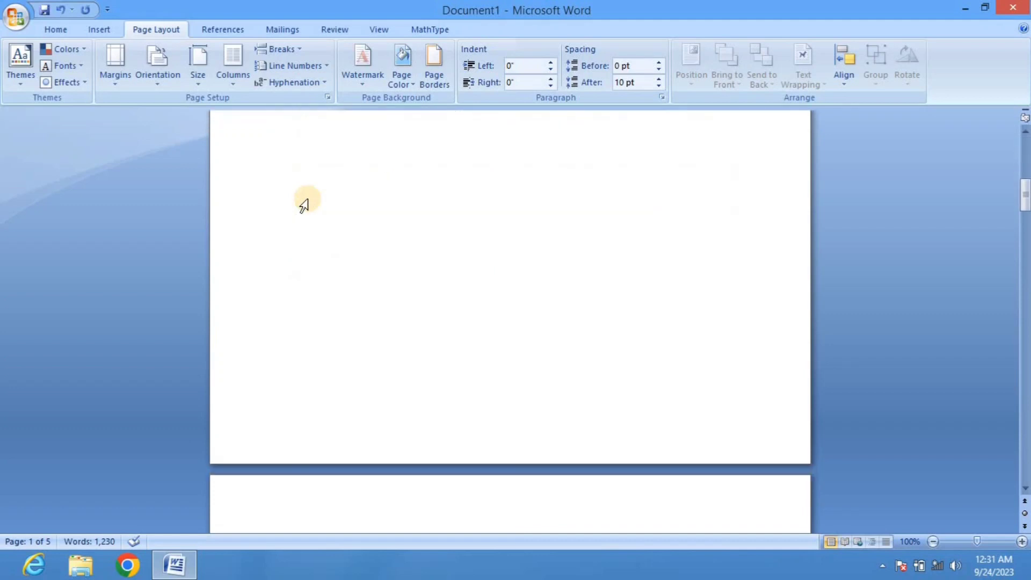
scroll(302, 204, "down", 5)
scroll(304, 205, "down", 5)
scroll(304, 204, "down", 4)
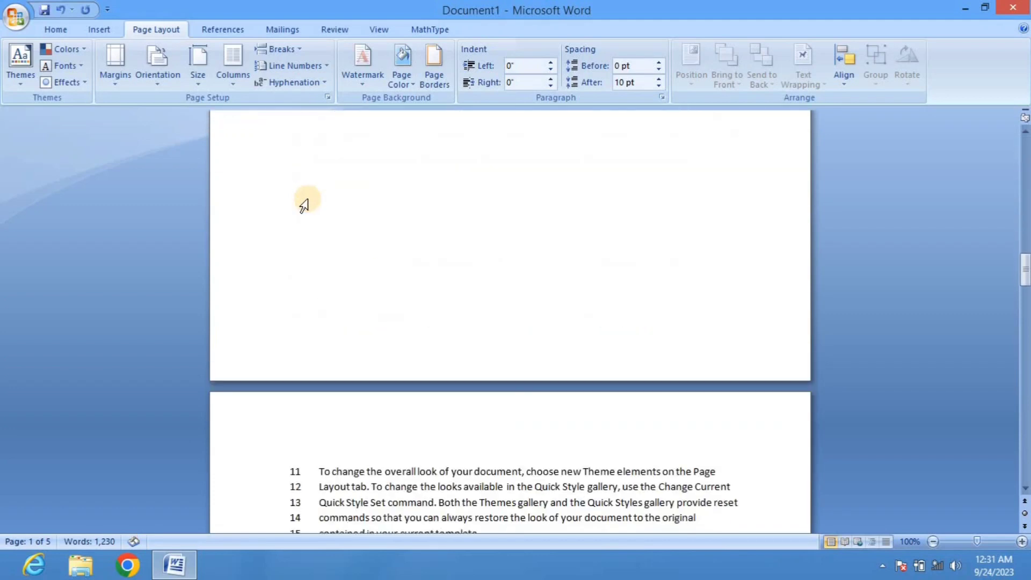
scroll(304, 205, "up", 5)
scroll(304, 205, "up", 5)
scroll(304, 205, "up", 5)
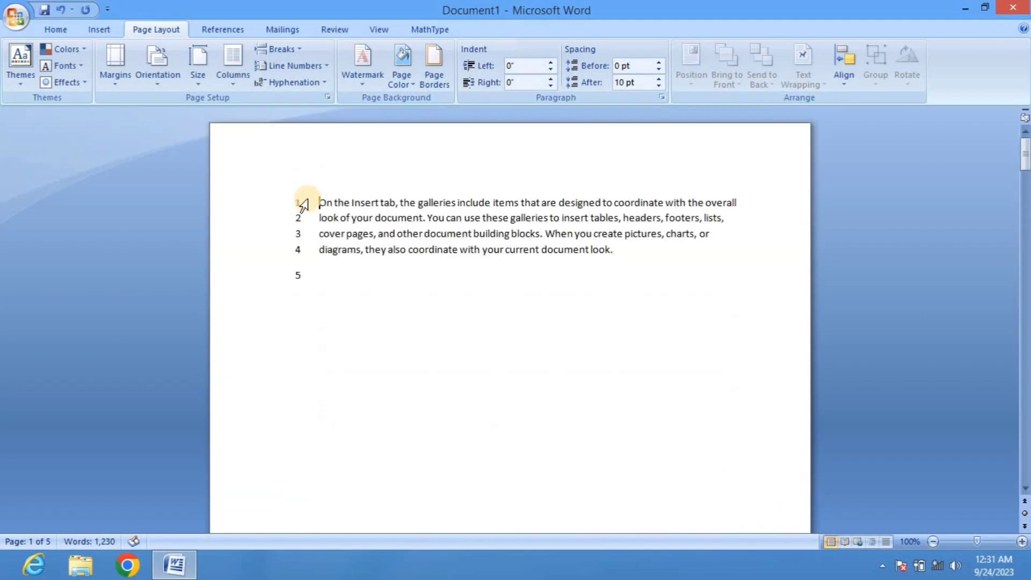
- Set line numbering to None
left_click(295, 65)
left_click(295, 86)
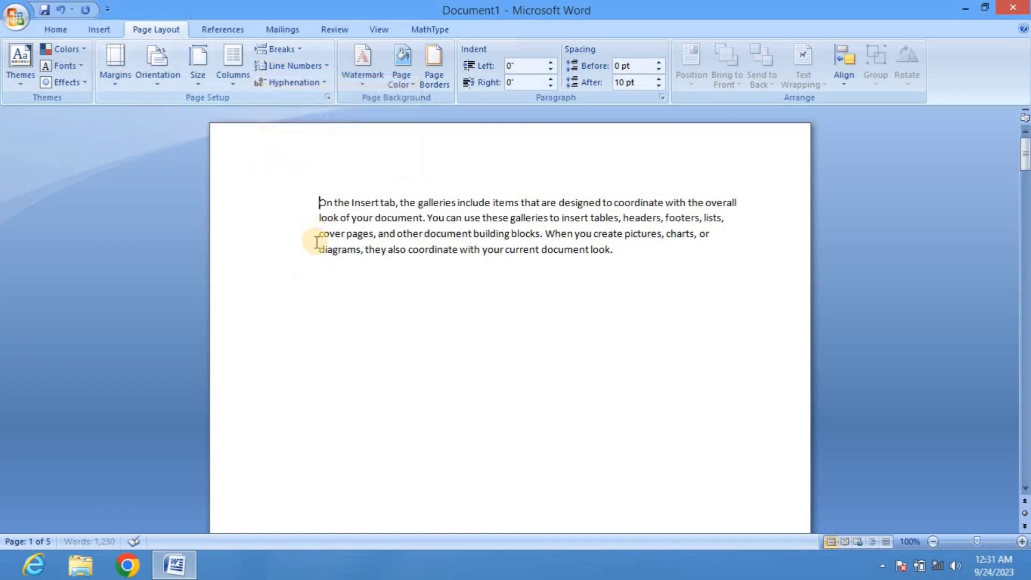
scroll(316, 242, "down", 10)
scroll(316, 242, "down", 6)
scroll(317, 242, "down", 5)
scroll(317, 242, "down", 5)
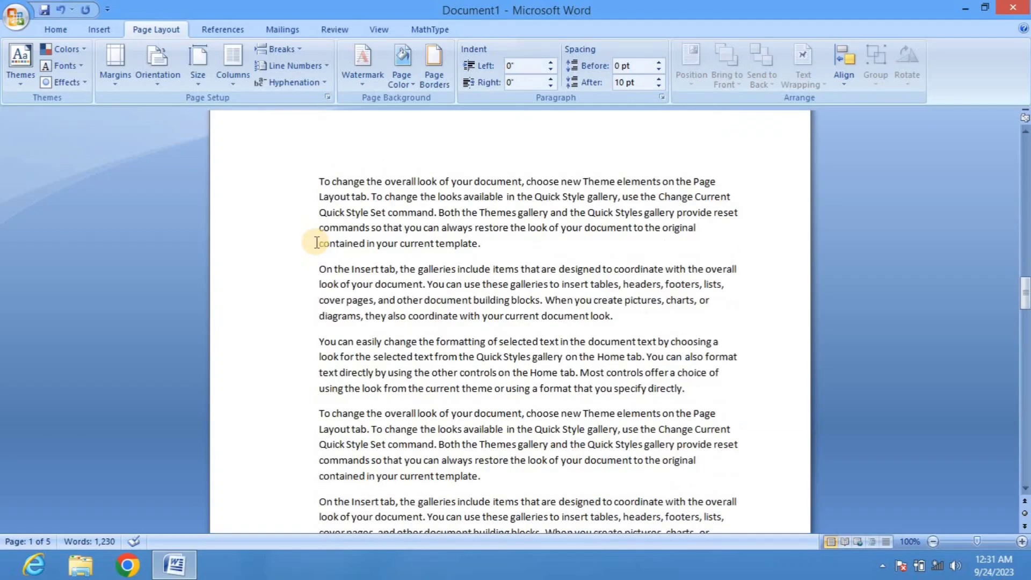
scroll(317, 241, "down", 3)
scroll(317, 242, "down", 5)
scroll(317, 242, "down", 5)
scroll(316, 242, "down", 5)
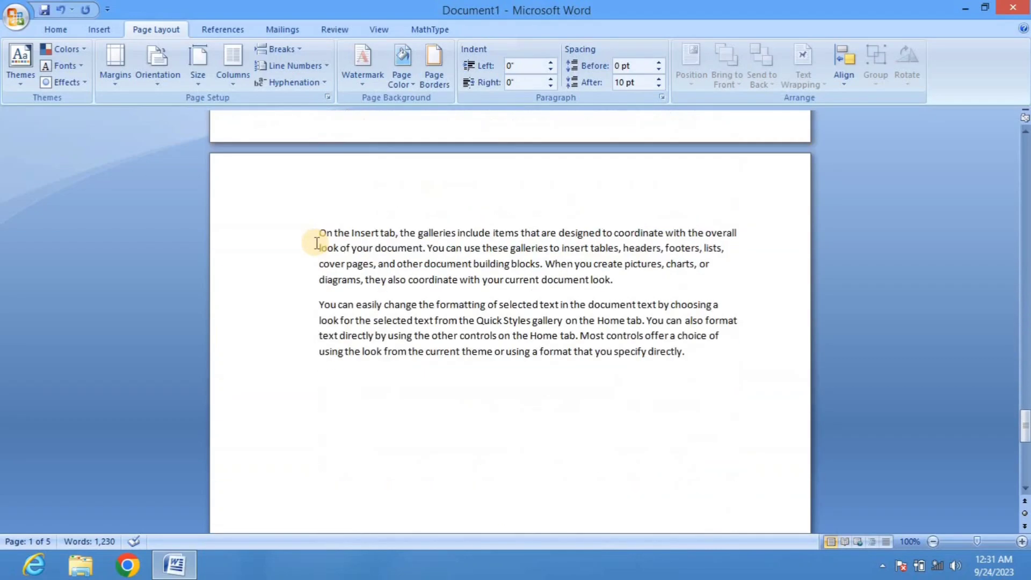
scroll(317, 242, "down", 5)
scroll(317, 242, "down", 2)
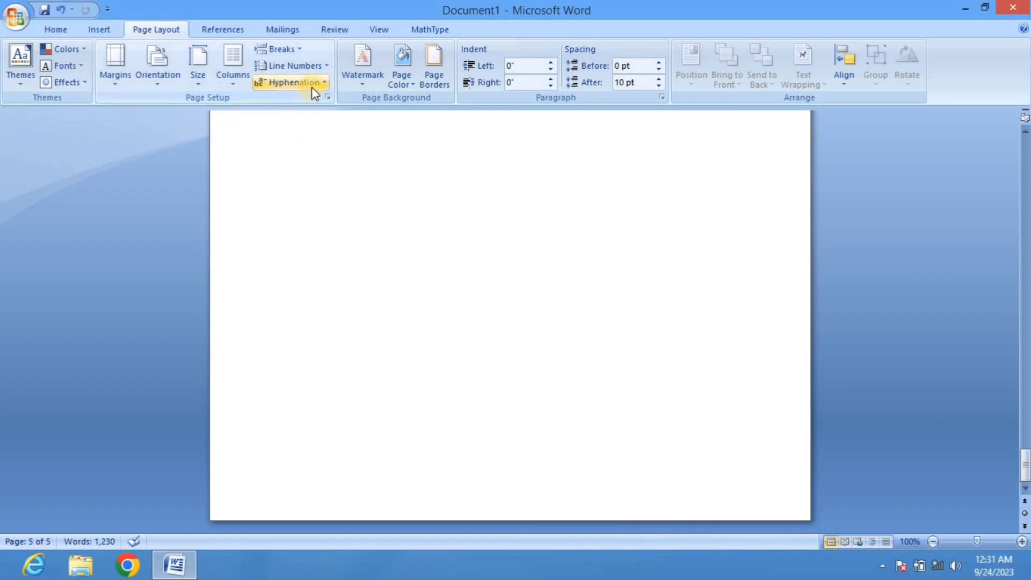
scroll(323, 379, "up", 5)
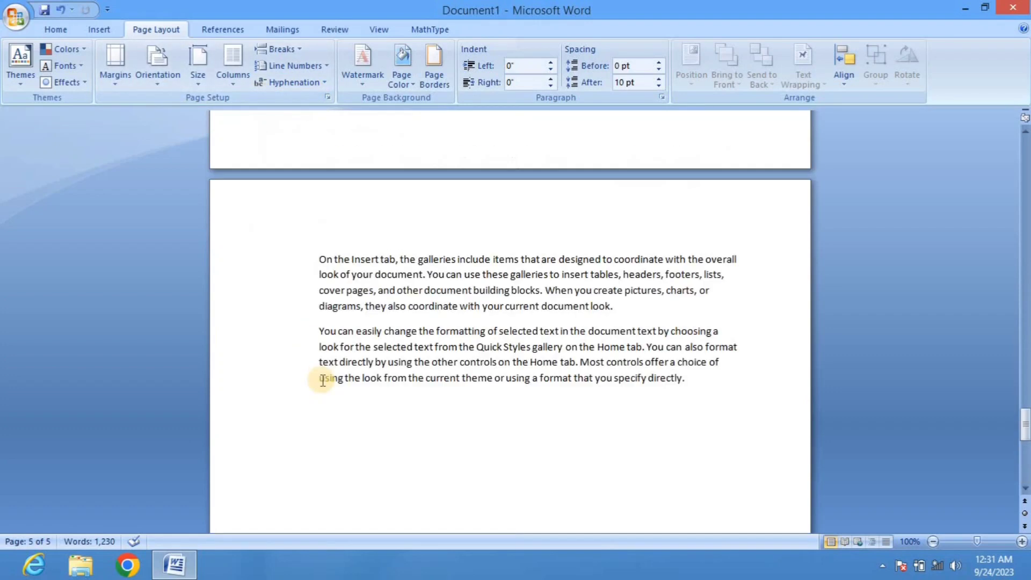
scroll(323, 381, "up", 5)
scroll(323, 381, "up", 1)
scroll(322, 380, "up", 3)
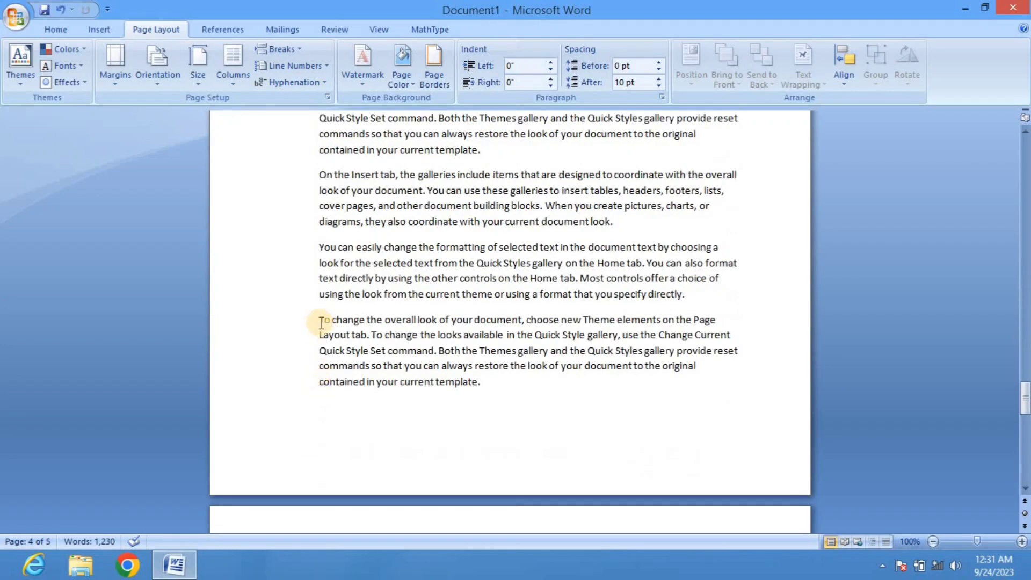
- Enlarge the font of the last paragraph on page 4 slightly and zoom in
left_click_drag(323, 318, 502, 385)
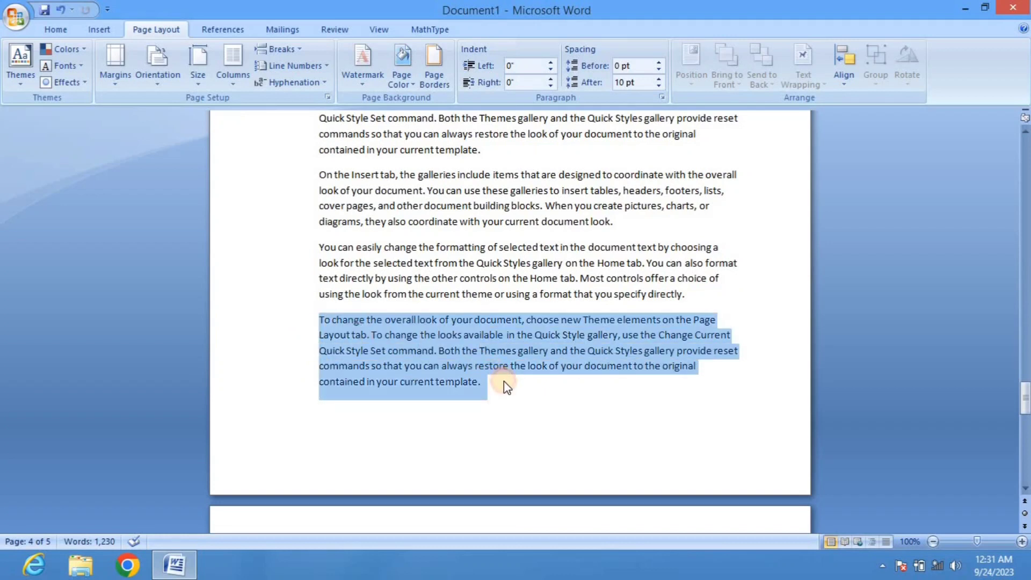
key("ctrl+bracketright")
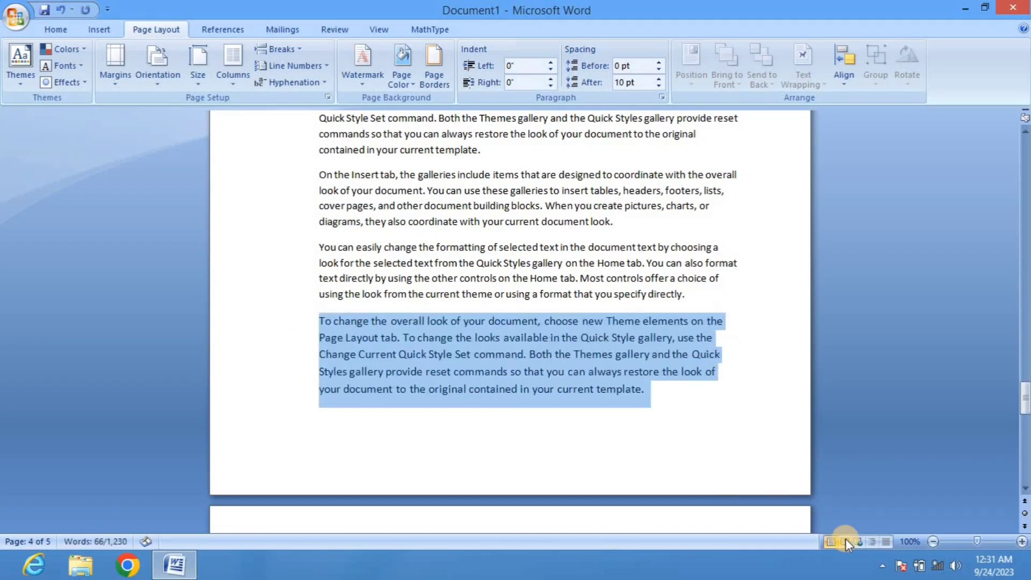
left_click(1022, 541)
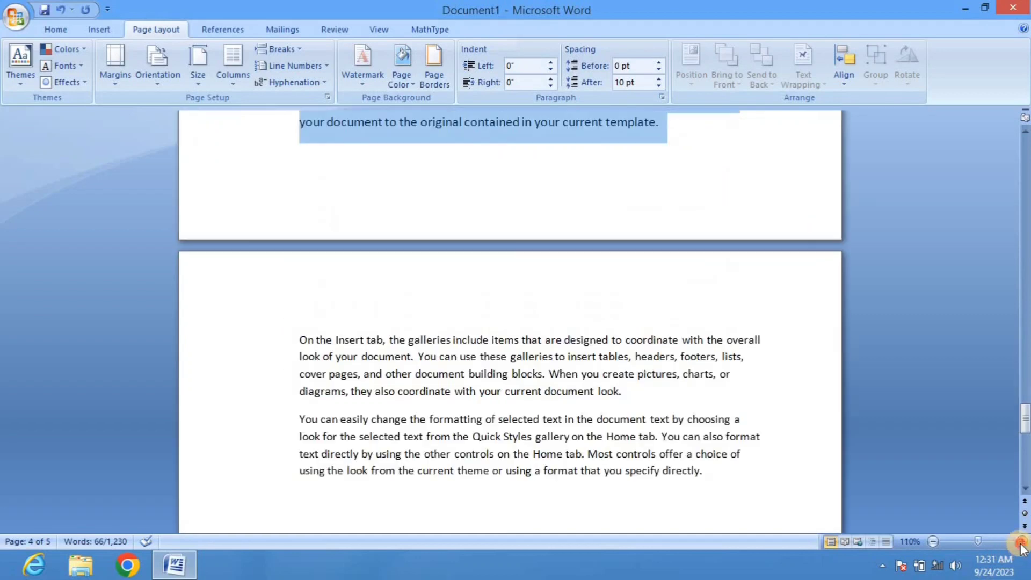
left_click(1022, 541)
left_click(1022, 541)
left_click(1022, 541)
left_click(1022, 542)
left_click(1022, 541)
left_click(1022, 541)
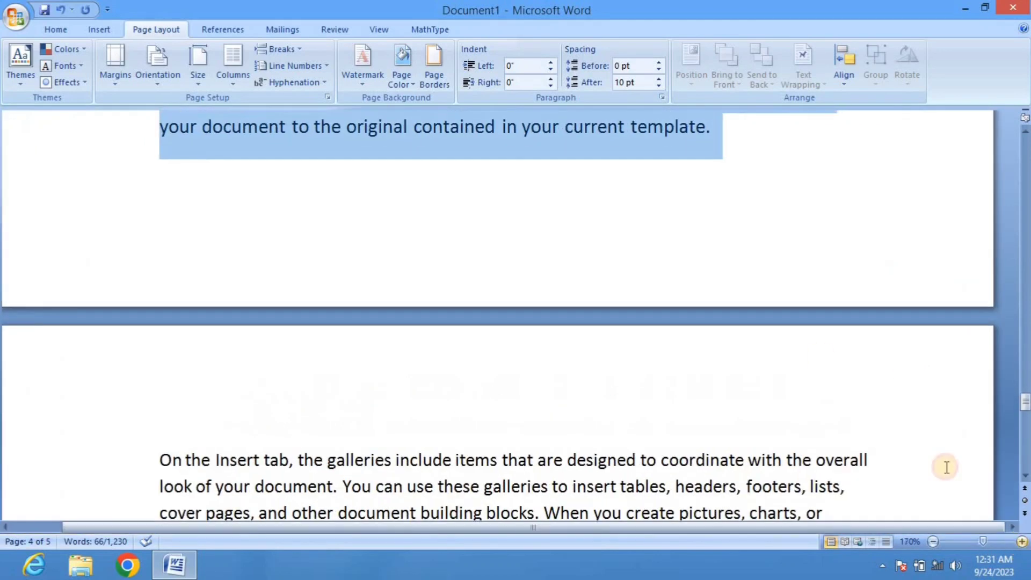
scroll(820, 355, "up", 4)
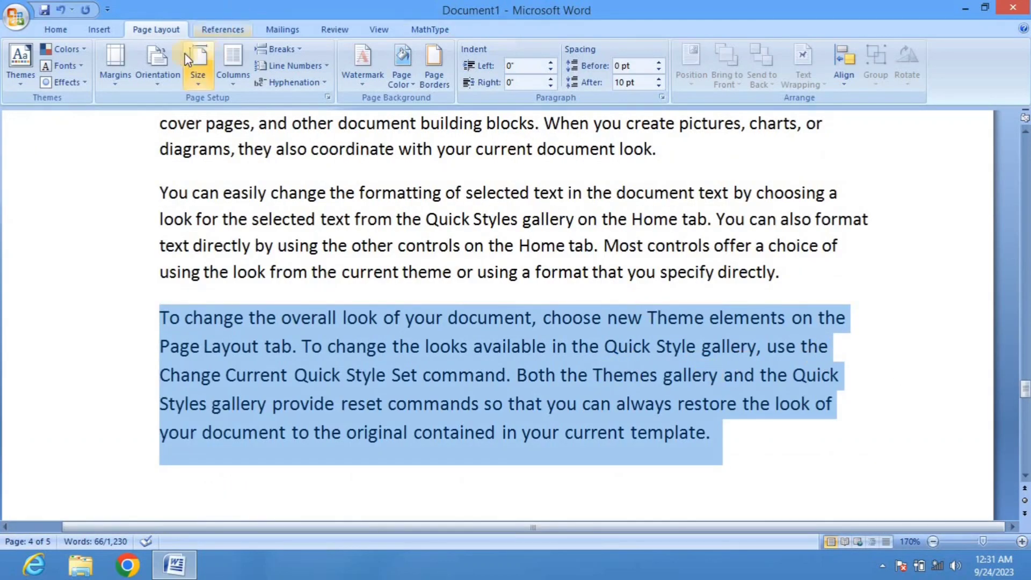
- Fully justify the selected paragraph
left_click(55, 29)
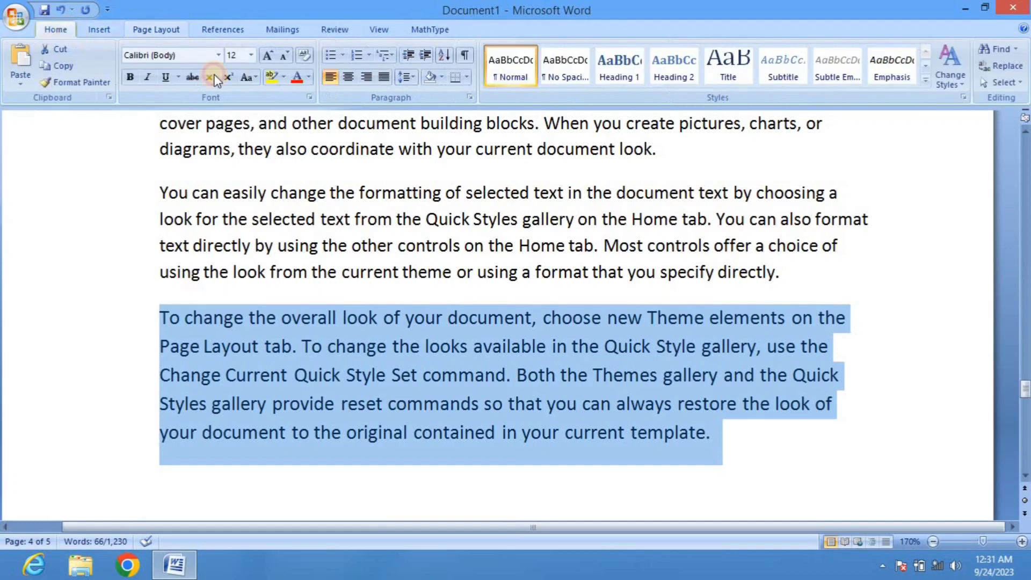
left_click(384, 76)
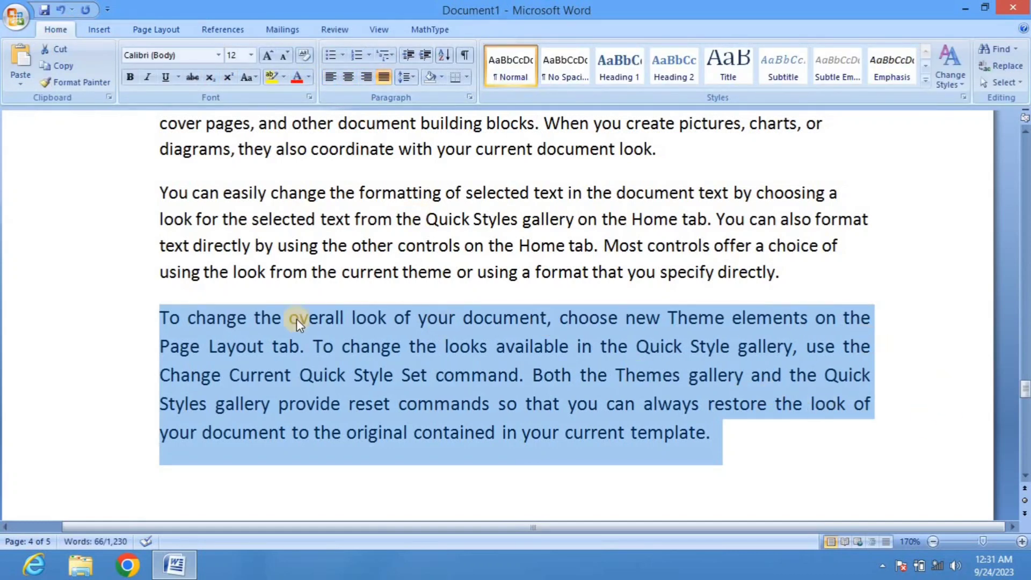
left_click(173, 30)
- Turn on automatic hyphenation and place the cursor after the hyphenated 'con-'
left_click(302, 83)
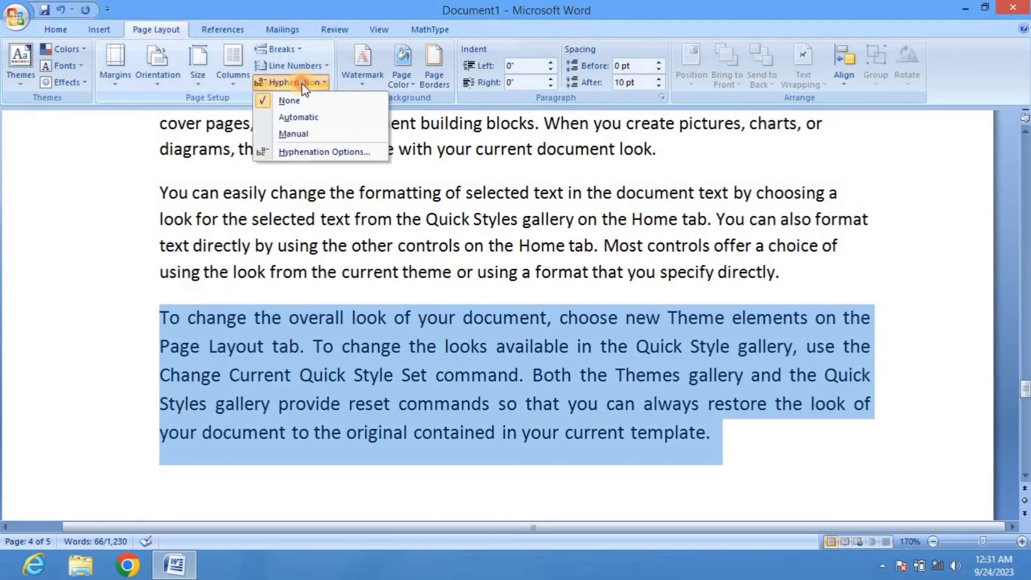
left_click(290, 116)
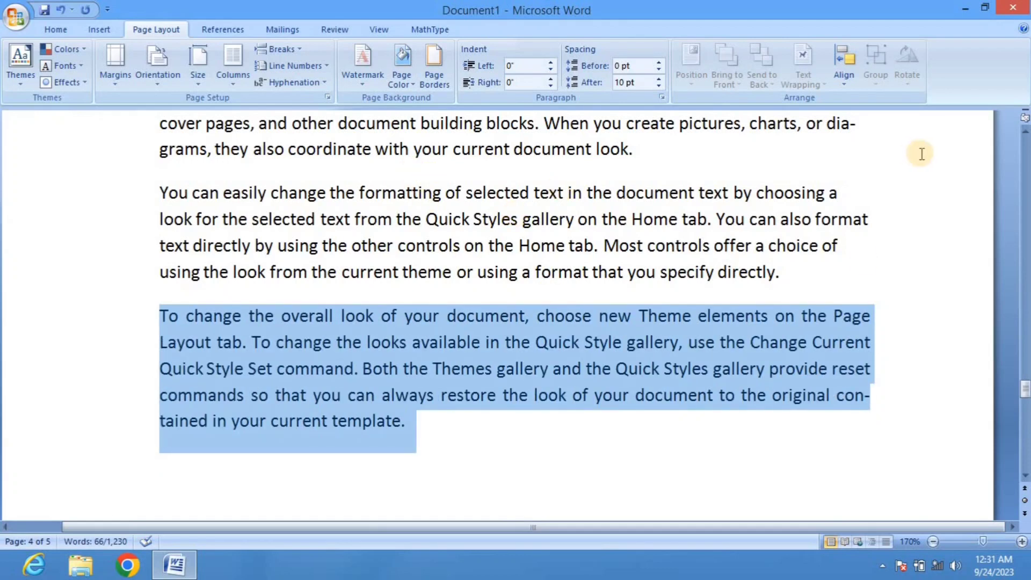
left_click(837, 413)
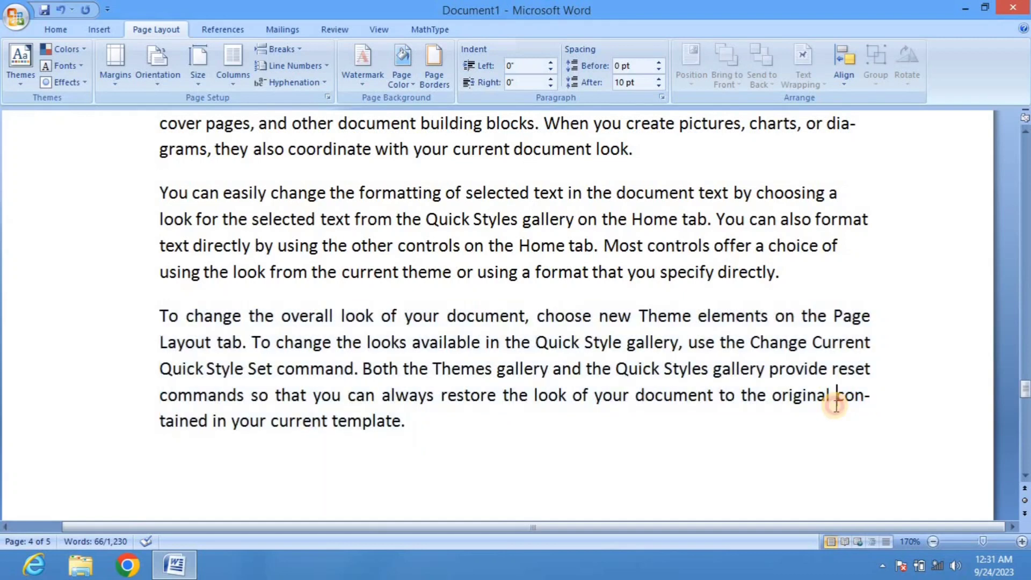
left_click(871, 396)
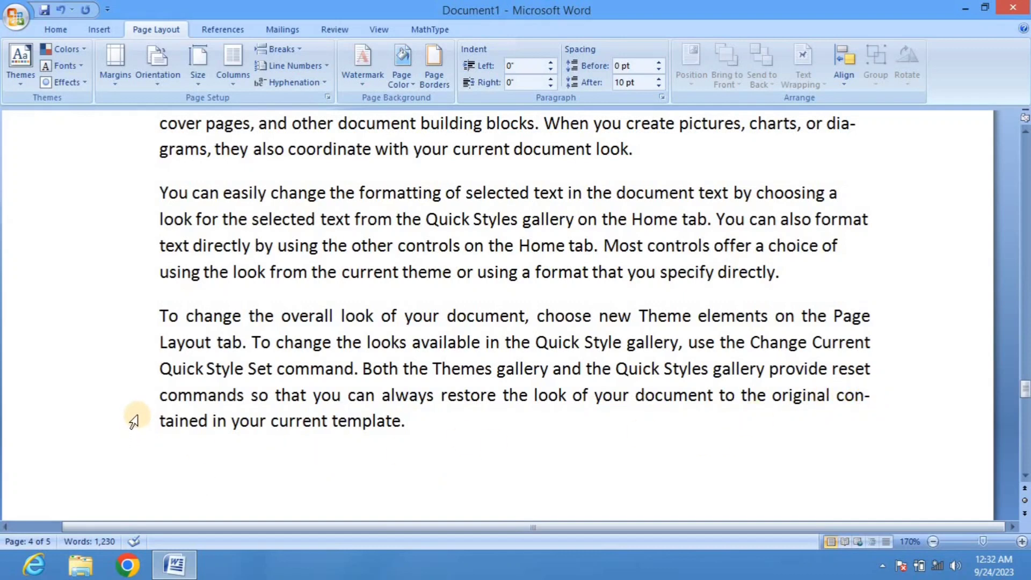
left_click(294, 82)
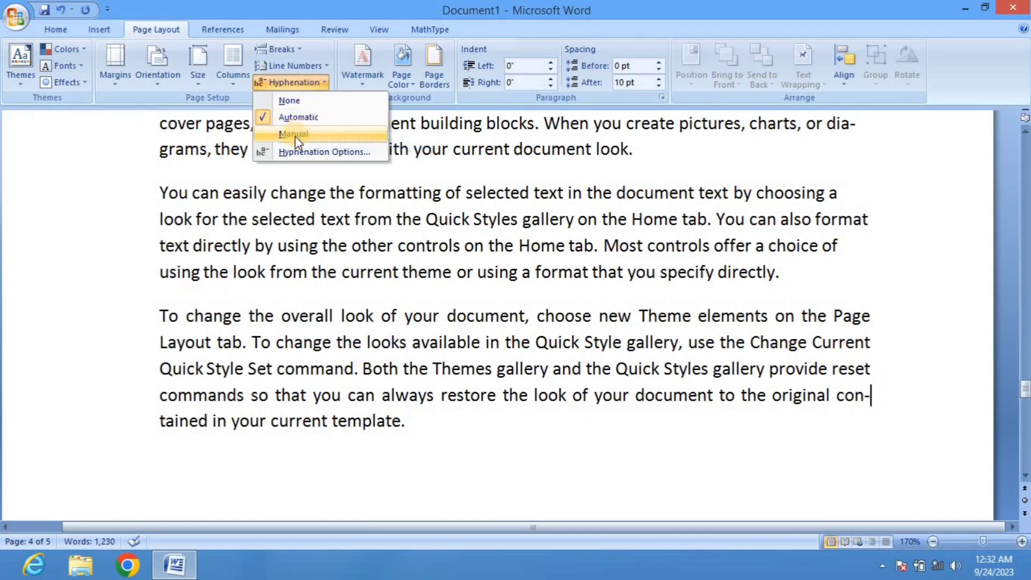
- Set hyphenation to None, then back to Automatic
left_click(290, 101)
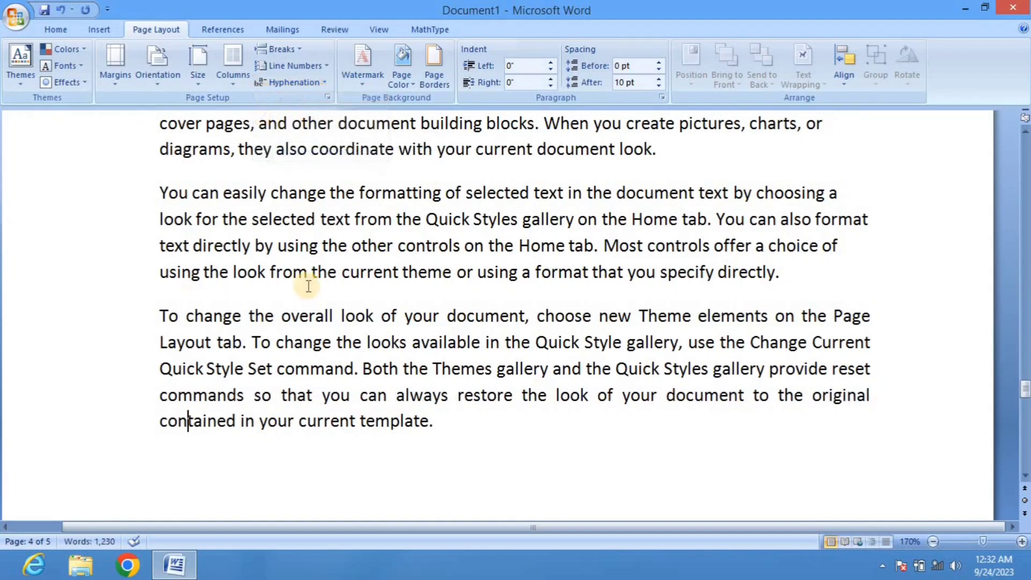
left_click(282, 85)
left_click(286, 118)
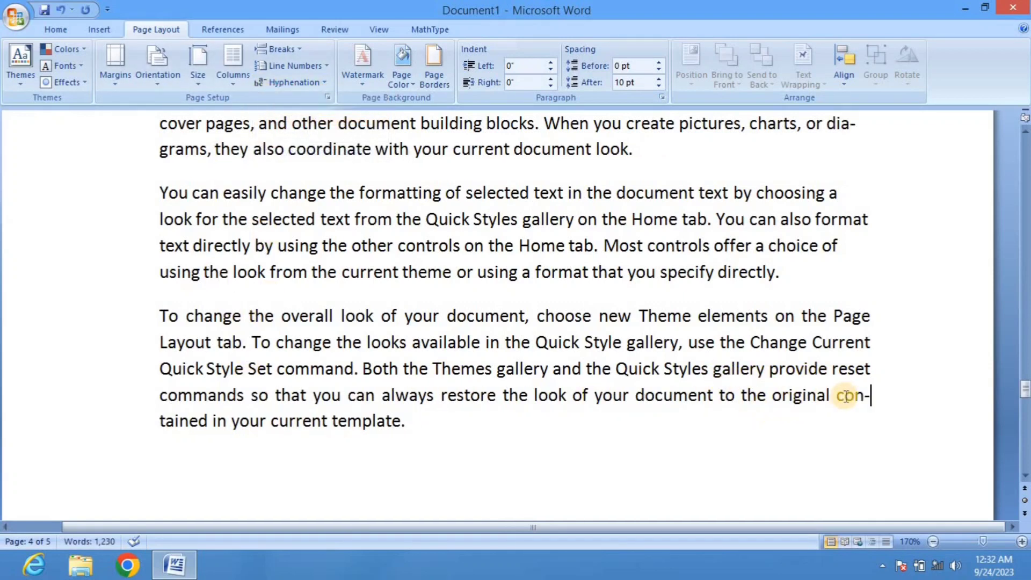
- Run manual hyphenation, accepting 'cont-ained' and skipping all other suggested breaks
left_click(319, 84)
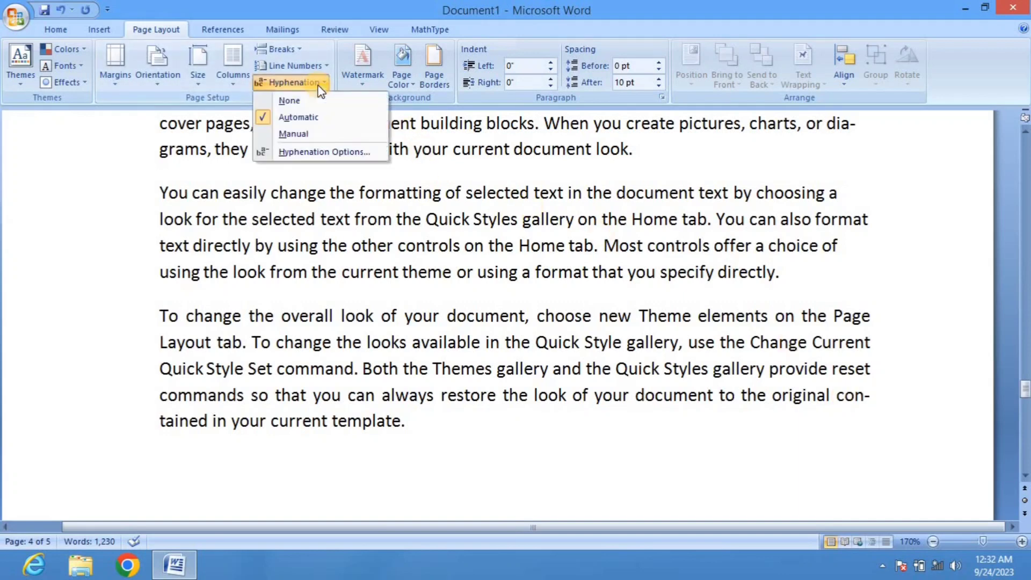
left_click(297, 134)
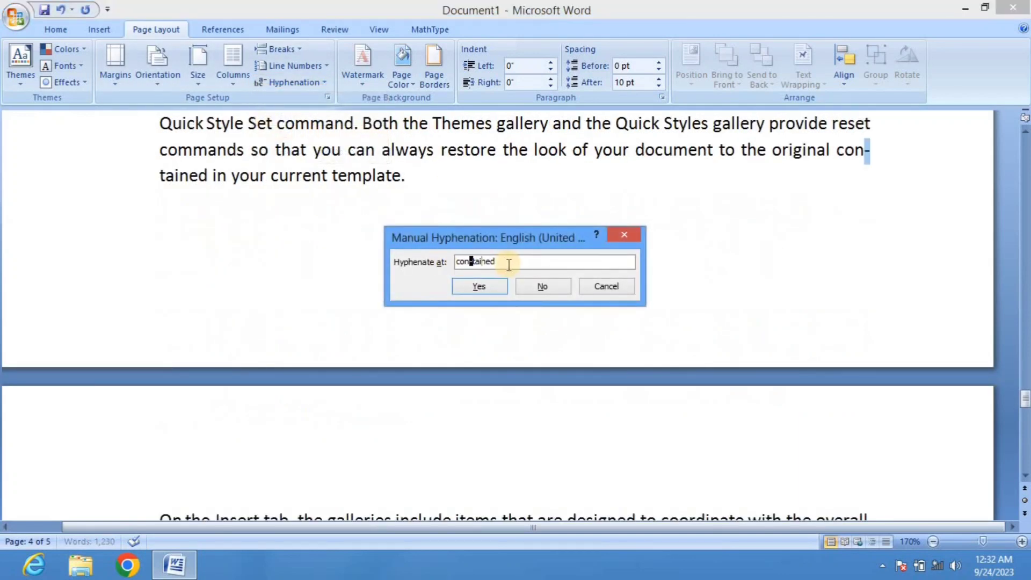
left_click(489, 289)
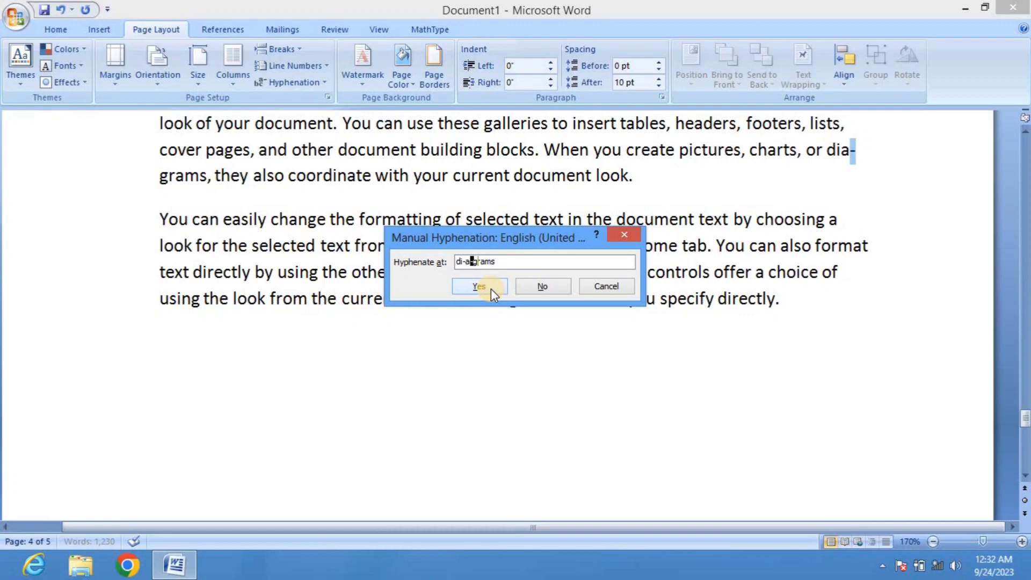
left_click(529, 291)
left_click(529, 290)
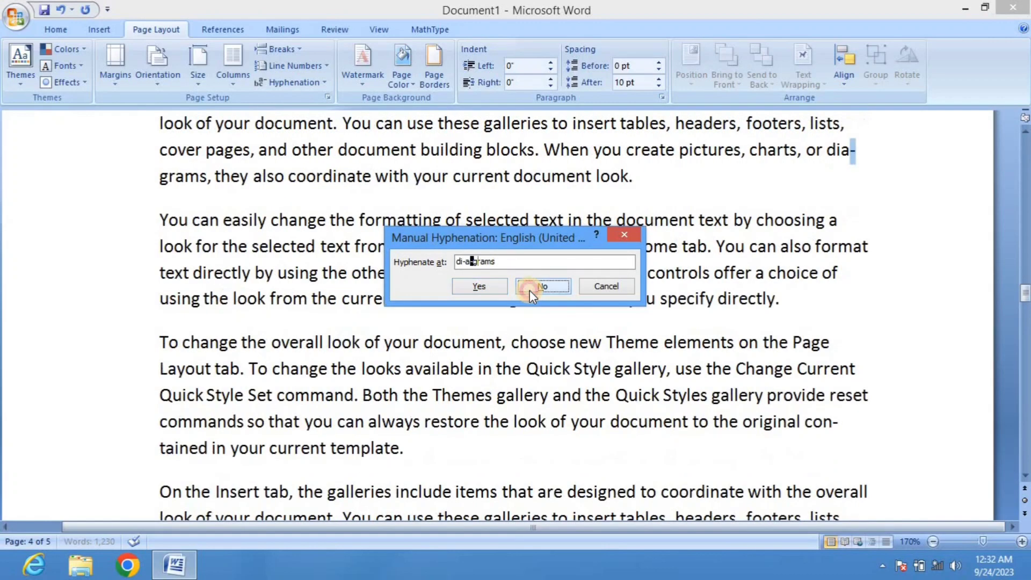
left_click(530, 290)
left_click(530, 290)
left_click(529, 290)
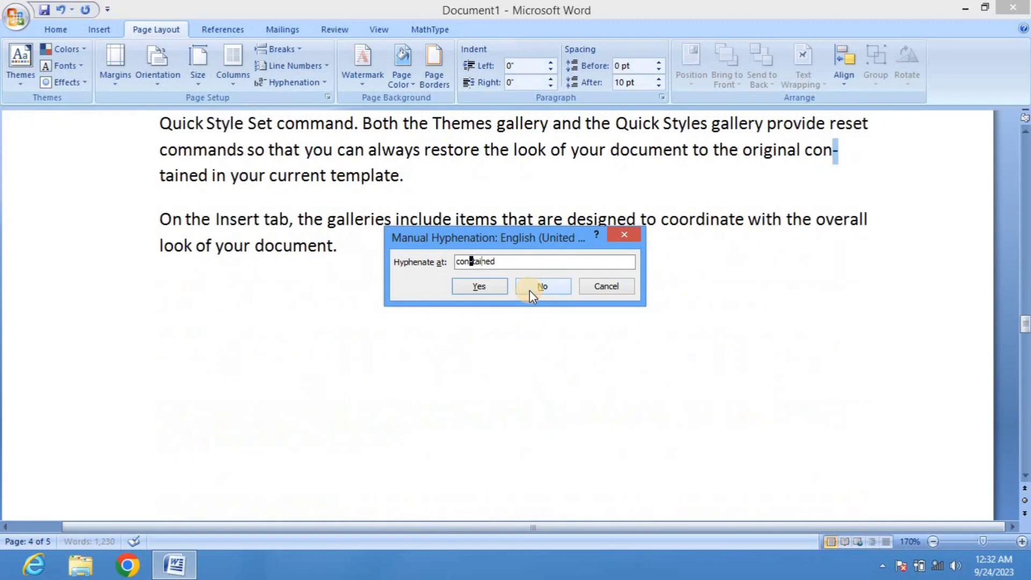
left_click(529, 290)
left_click(529, 290)
left_click(529, 290)
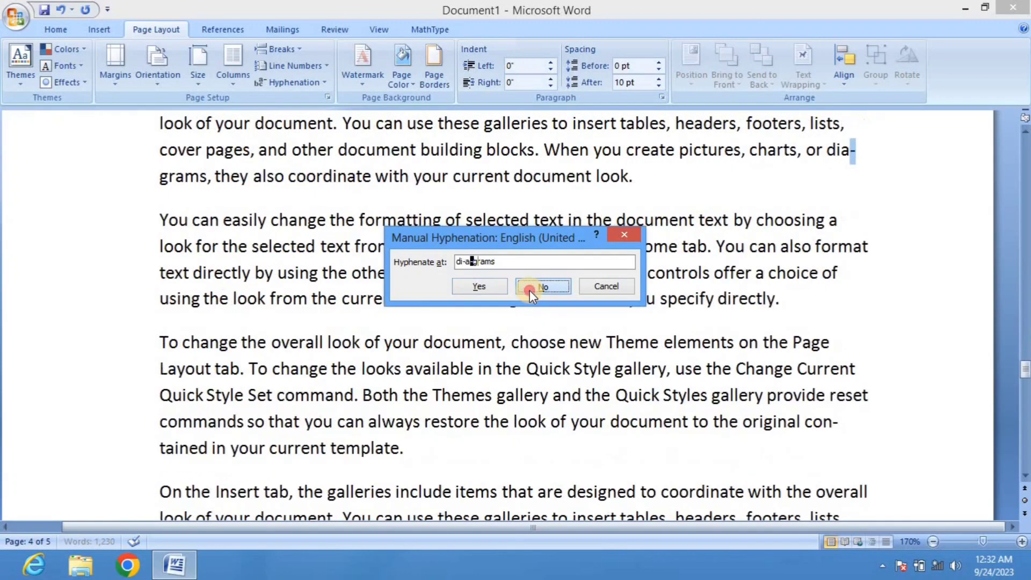
left_click(603, 286)
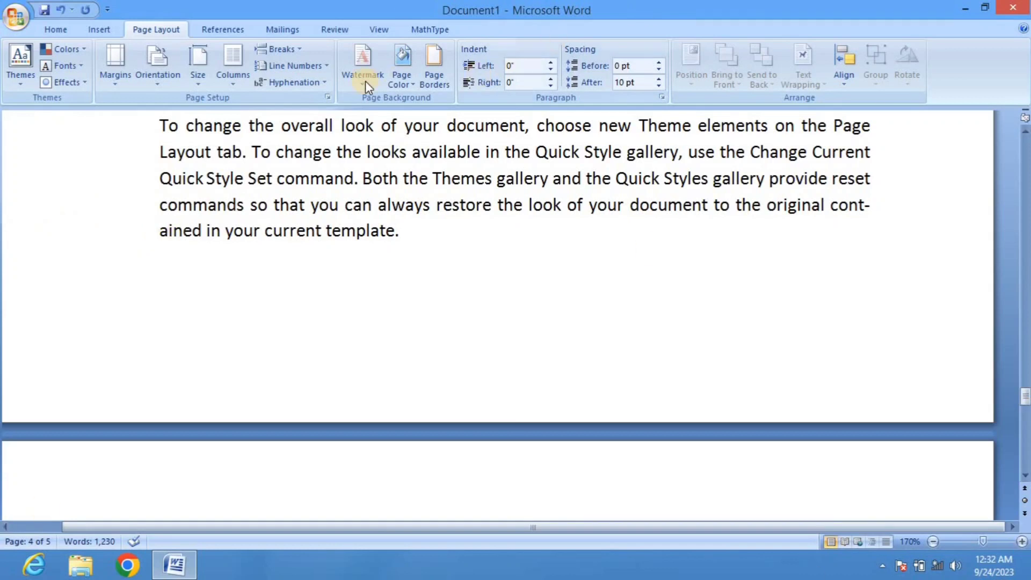
- Set hyphenation back to None, return to the top, and close the document
left_click(323, 86)
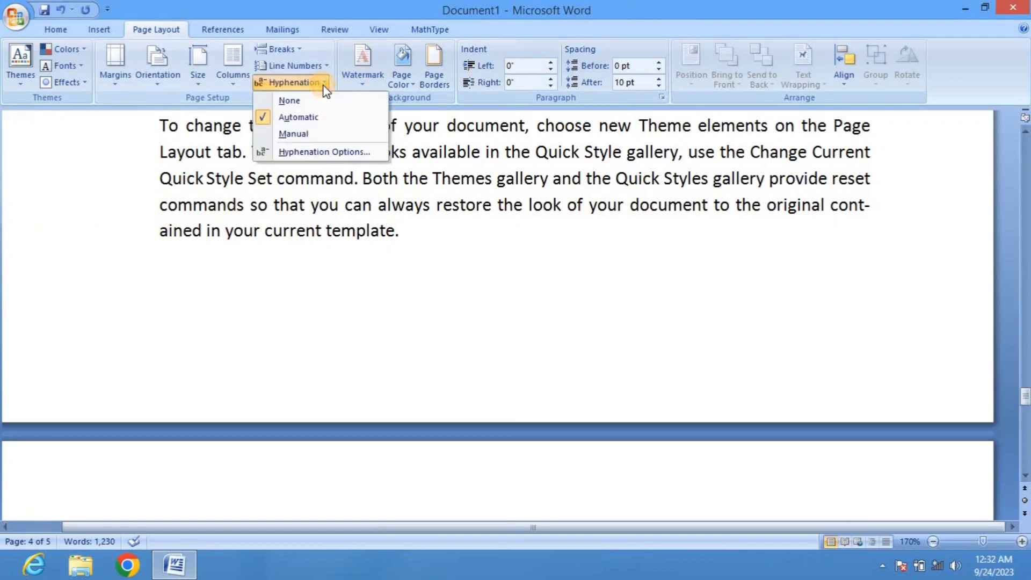
left_click(300, 99)
scroll(416, 215, "up", 3)
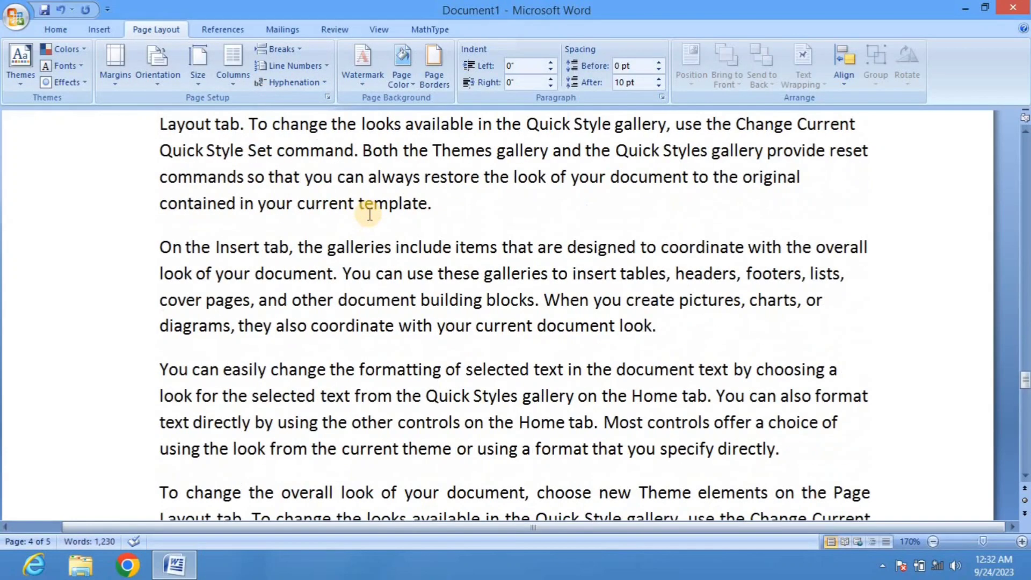
scroll(483, 150, "up", 3)
scroll(370, 148, "up", 3)
scroll(369, 214, "up", 3)
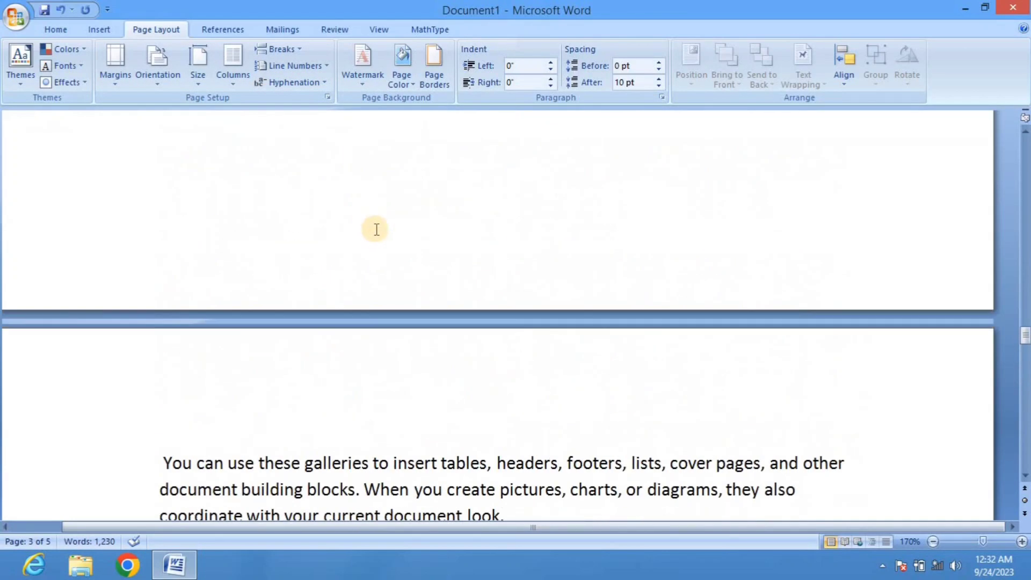
scroll(375, 228, "up", 3)
scroll(375, 229, "up", 2)
scroll(377, 230, "up", 3)
scroll(378, 229, "up", 3)
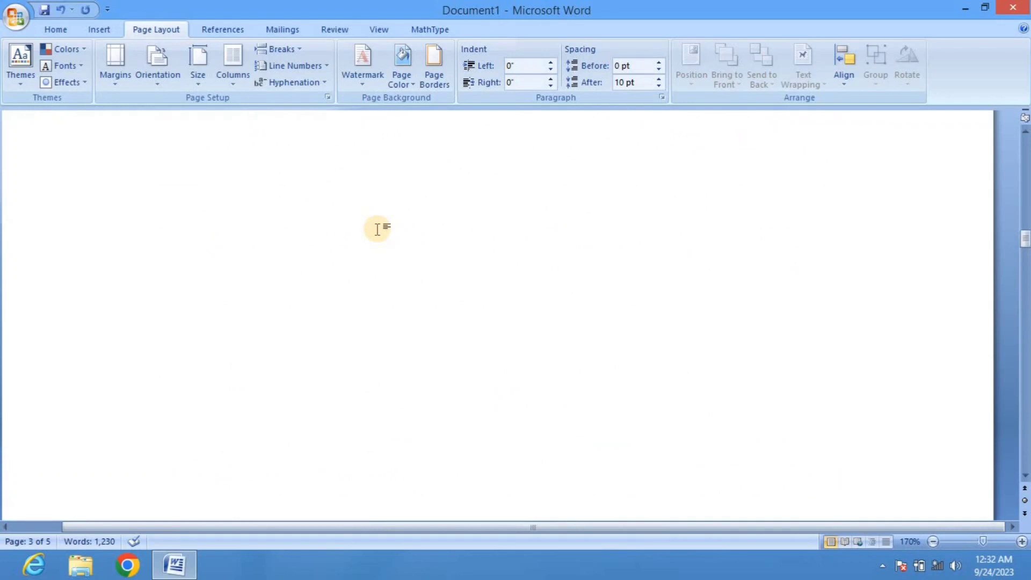
scroll(376, 229, "up", 3)
scroll(376, 228, "up", 3)
scroll(376, 228, "up", 3)
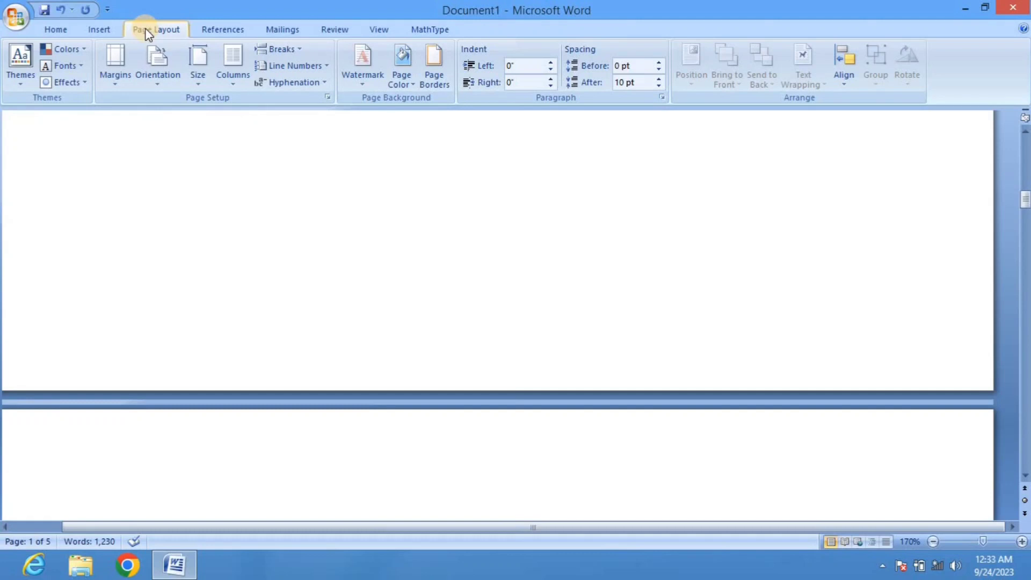
left_click(1013, 8)
- Discard the unsaved changes, then launch Word 2016 by searching 'wor' from Start
left_click(528, 323)
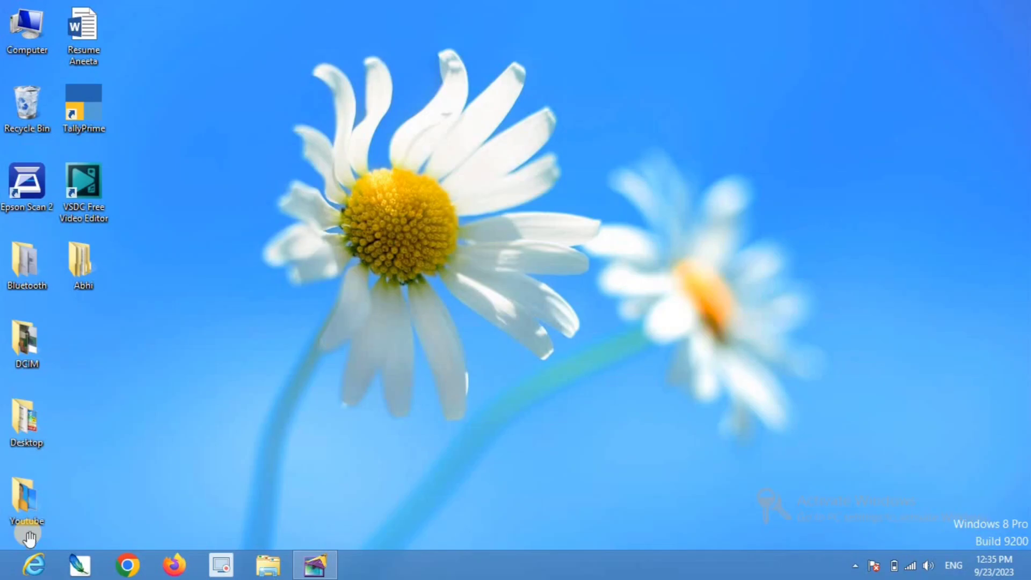
key("super")
type("wor")
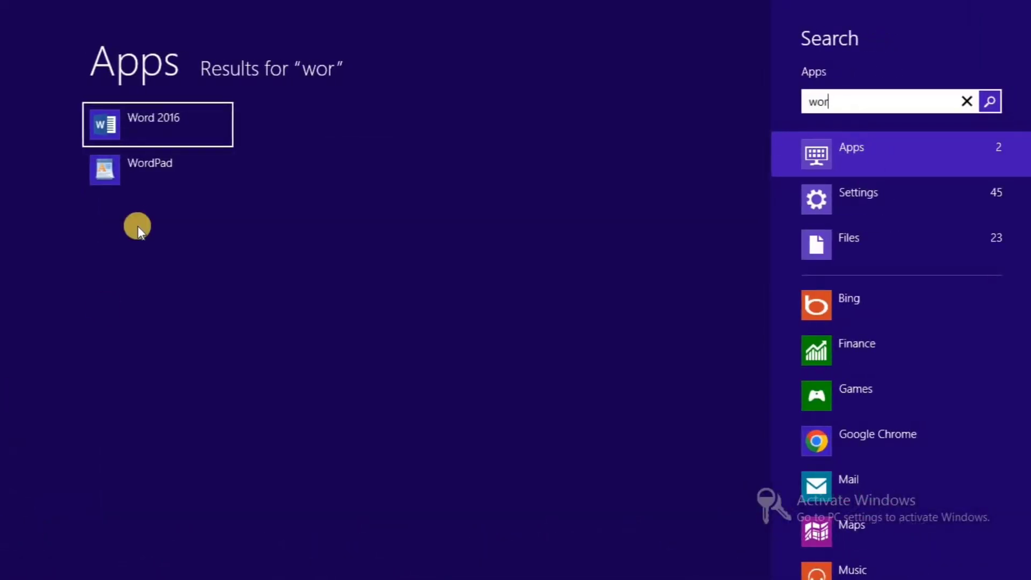
left_click(150, 126)
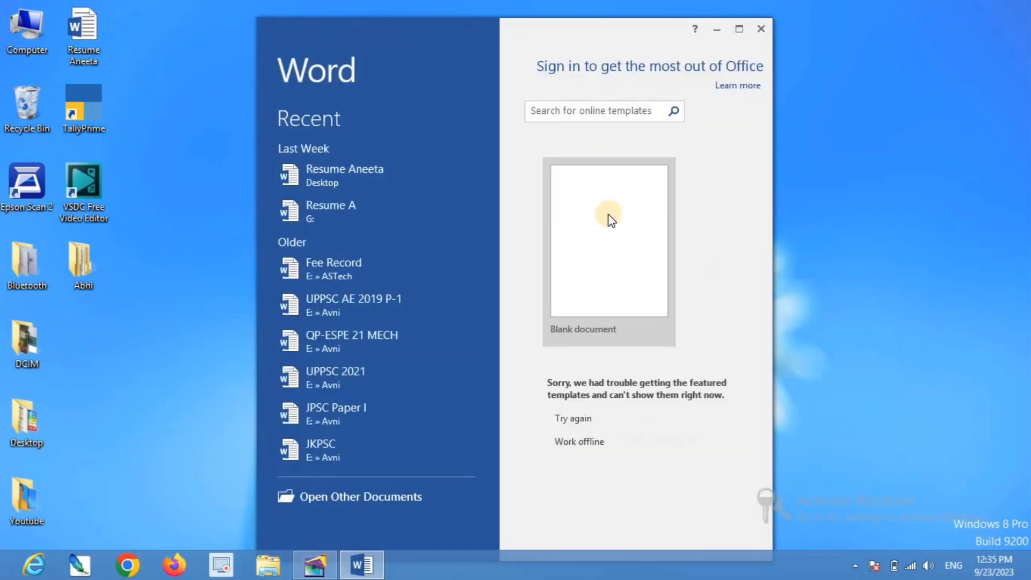
- Maximize Word 2016 and fill a blank document with sample paragraphs using =rand(20)
left_click(739, 29)
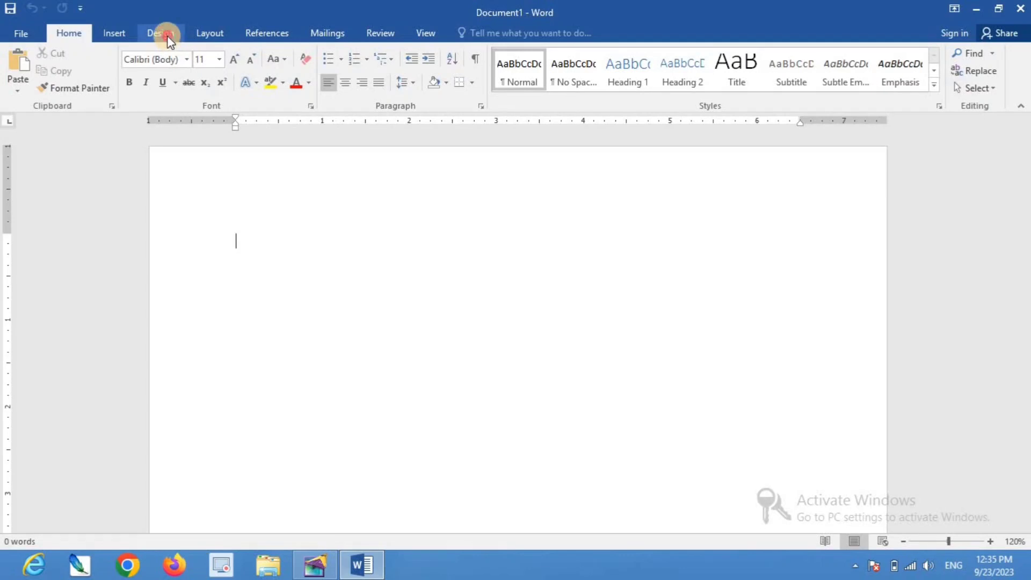
left_click(168, 36)
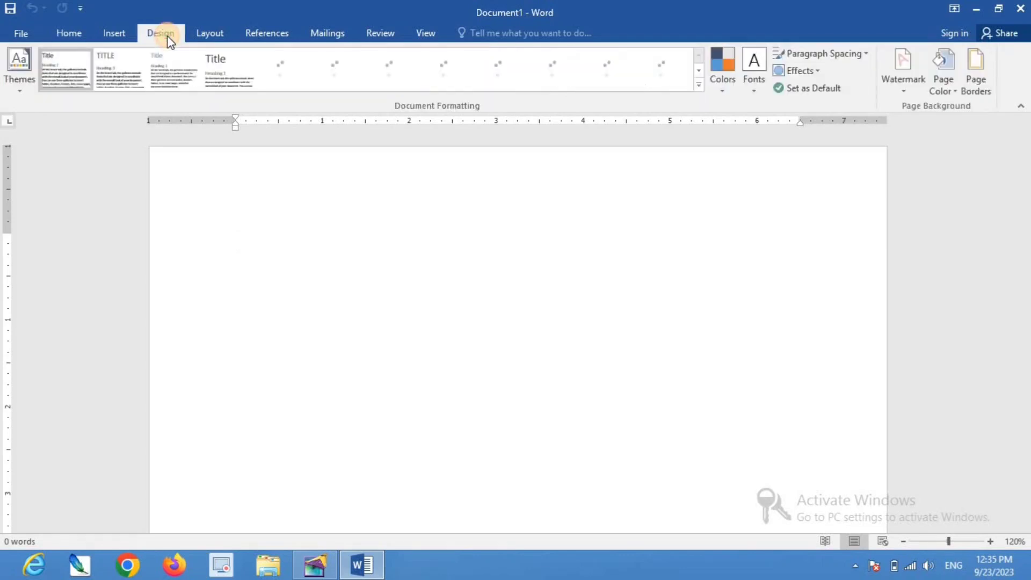
left_click(198, 33)
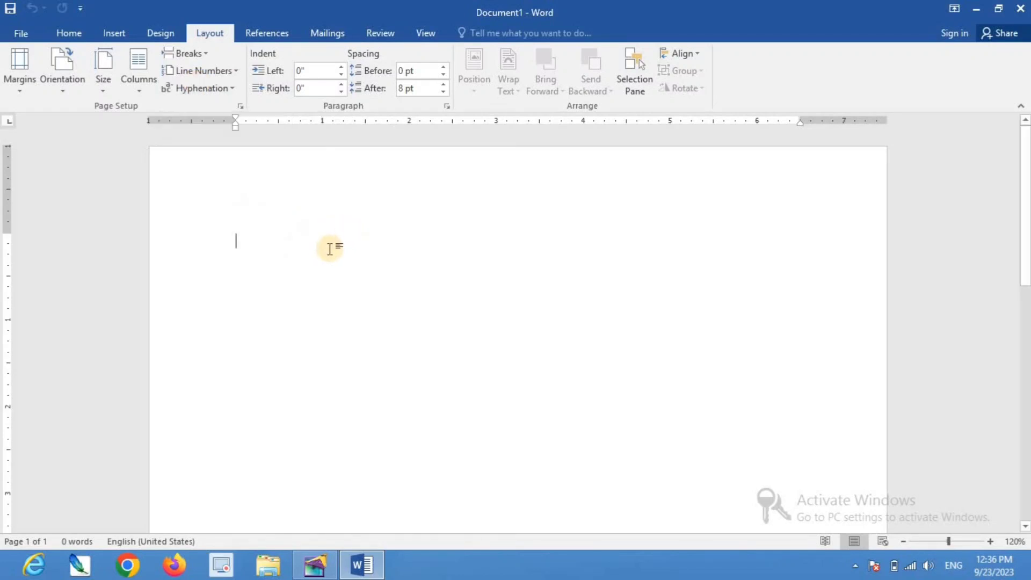
type("=")
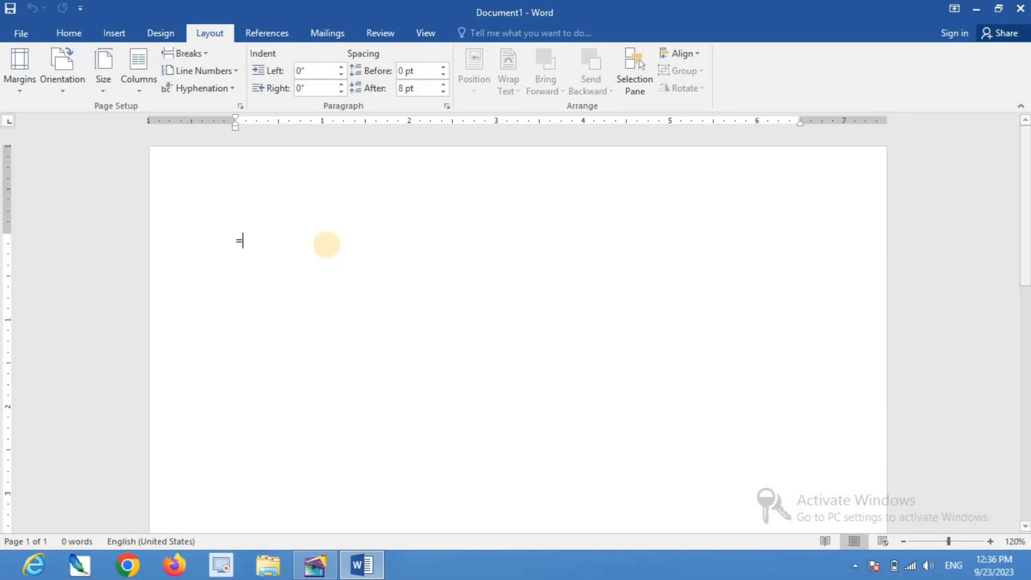
type("r")
type("and(2")
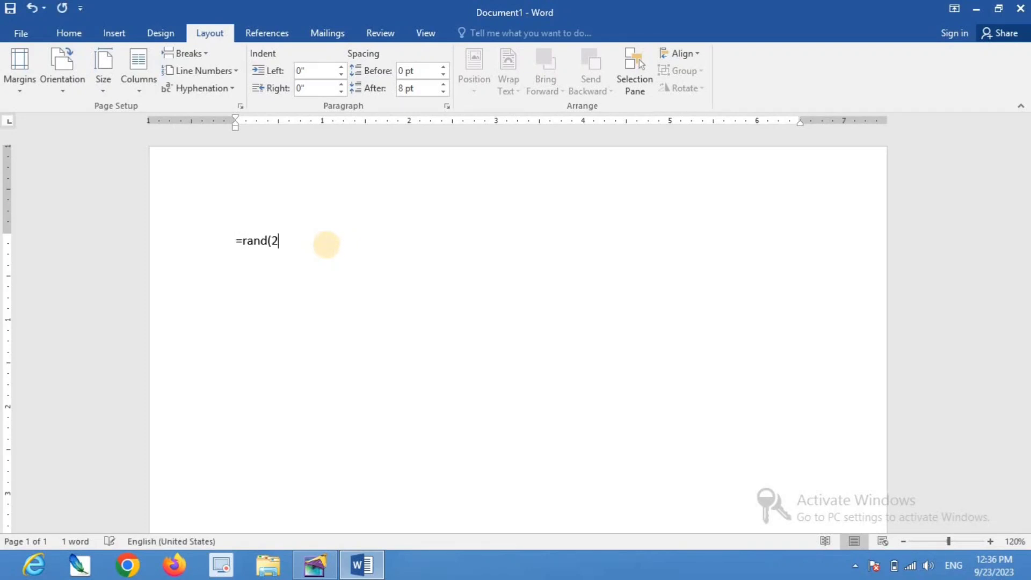
type(")")
key("Return")
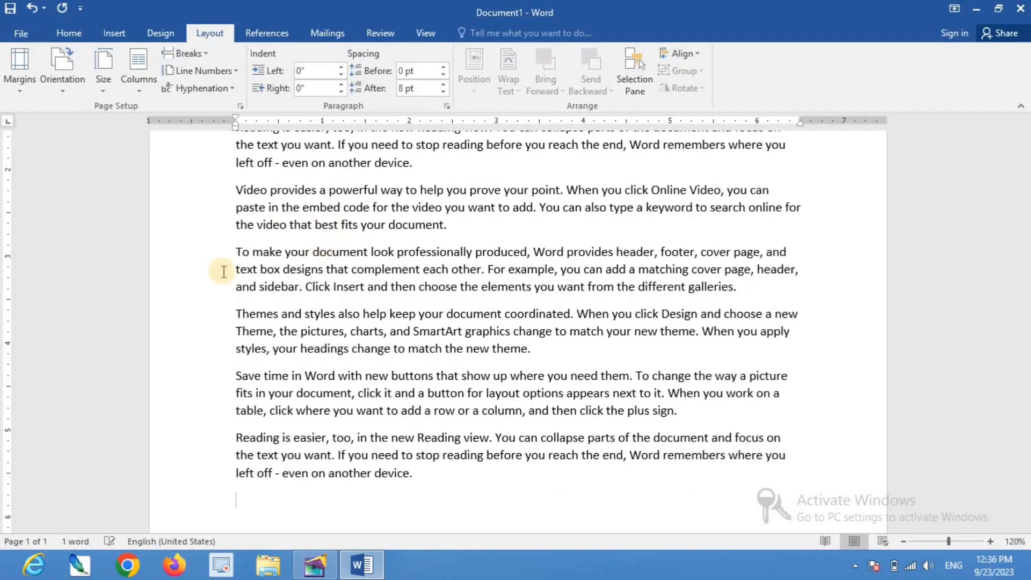
scroll(194, 267, "up", 10)
scroll(193, 267, "up", 10)
scroll(194, 266, "up", 5)
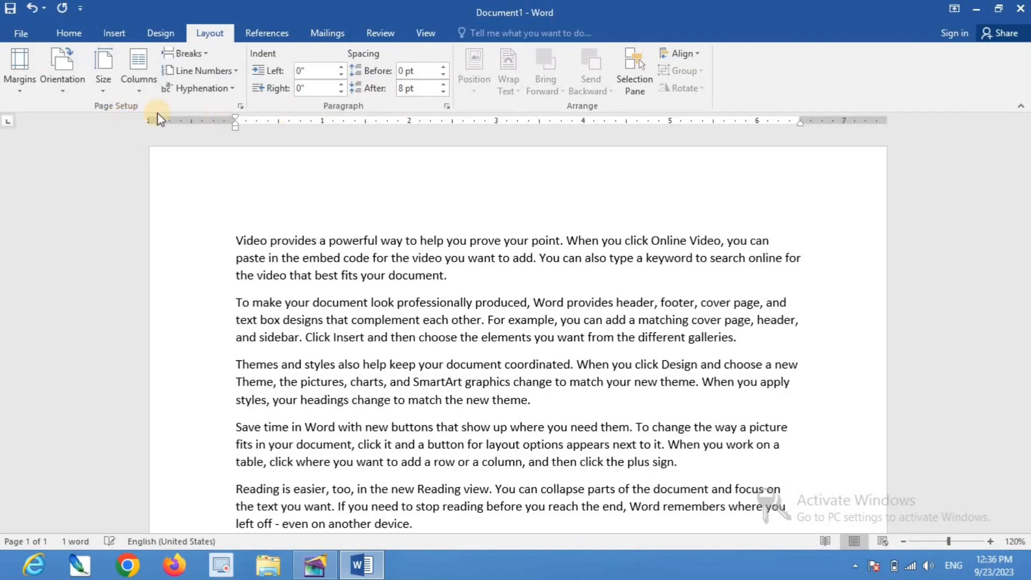
- Try the Last Custom margin preset, then settle on Normal 1-inch margins
left_click(18, 95)
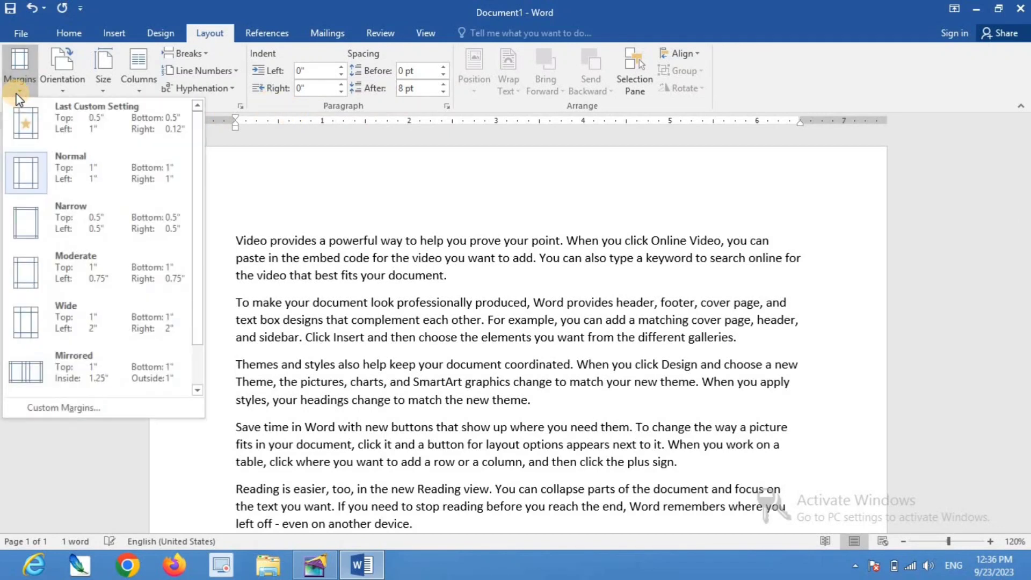
left_click(33, 121)
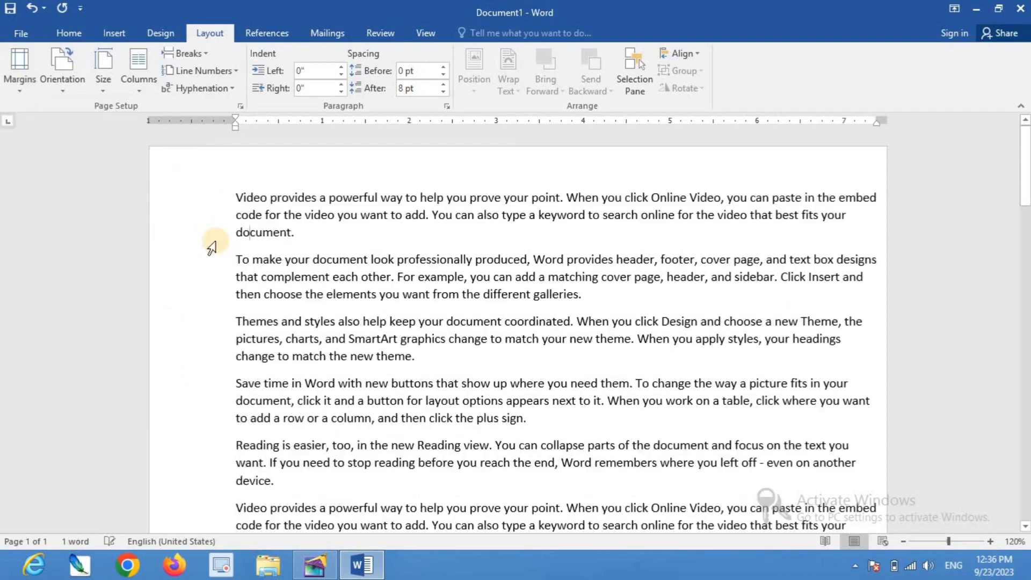
scroll(285, 223, "down", 1)
scroll(322, 210, "down", 5)
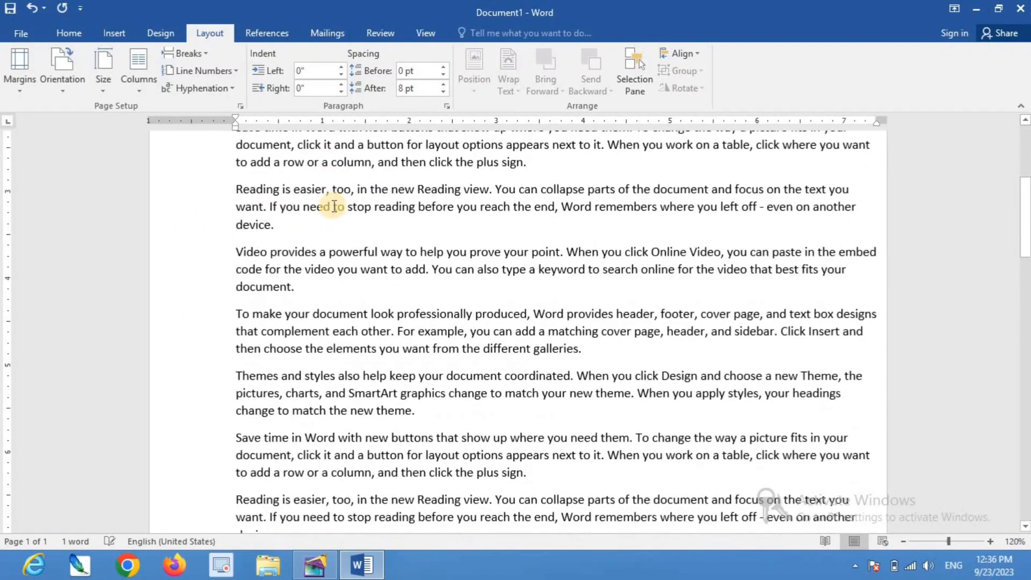
scroll(274, 204, "down", 5)
scroll(334, 206, "down", 3)
scroll(333, 266, "up", 5)
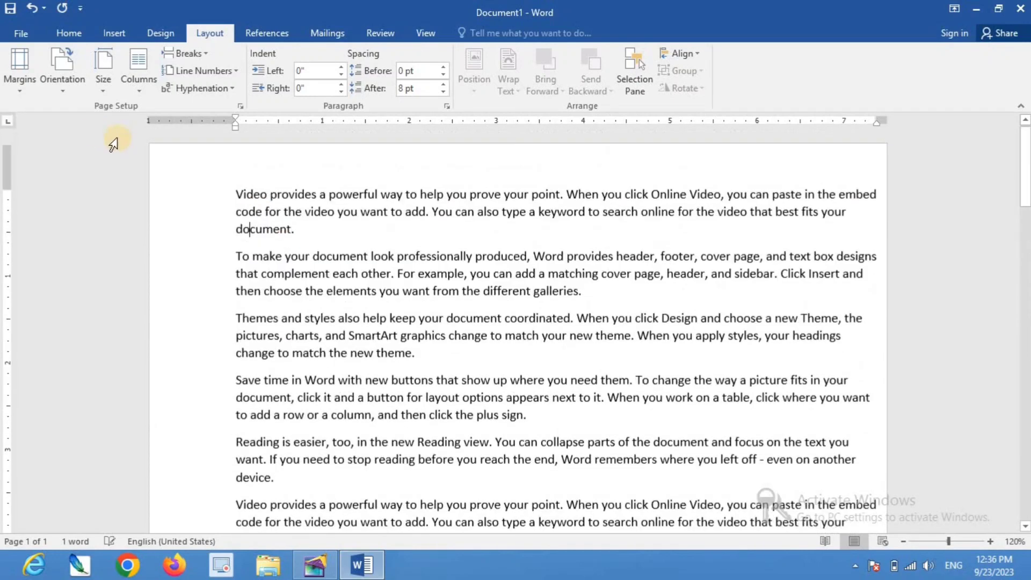
left_click(25, 92)
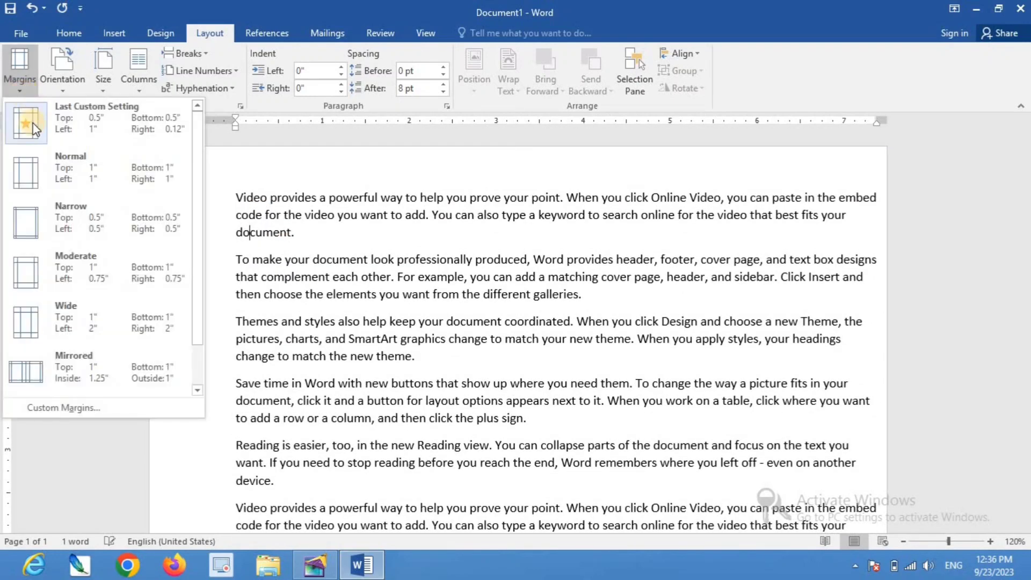
left_click(40, 169)
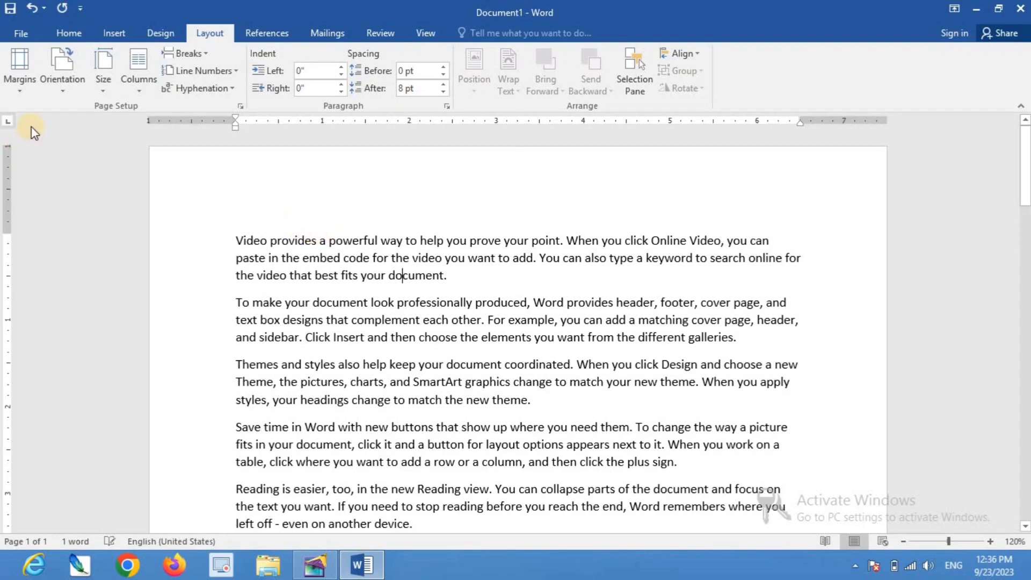
- Add a 0.5-inch gutter through Custom Margins
left_click(21, 93)
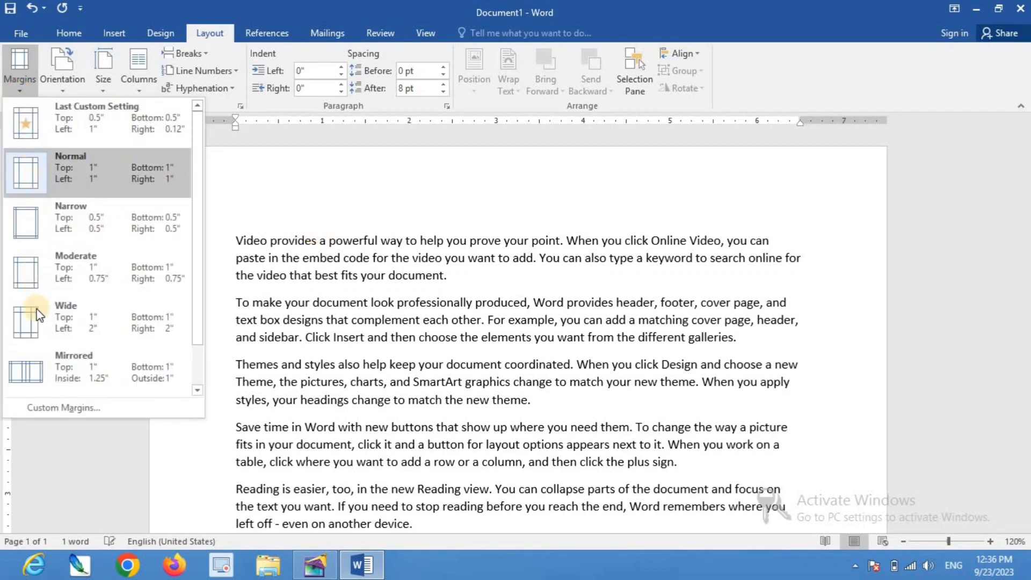
left_click(54, 411)
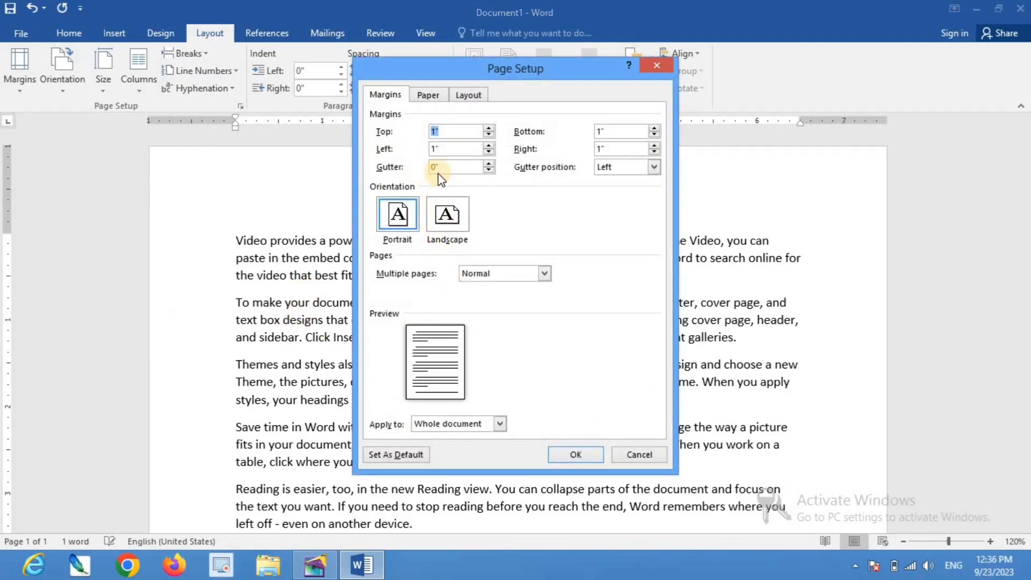
left_click(489, 164)
left_click(488, 164)
left_click(488, 165)
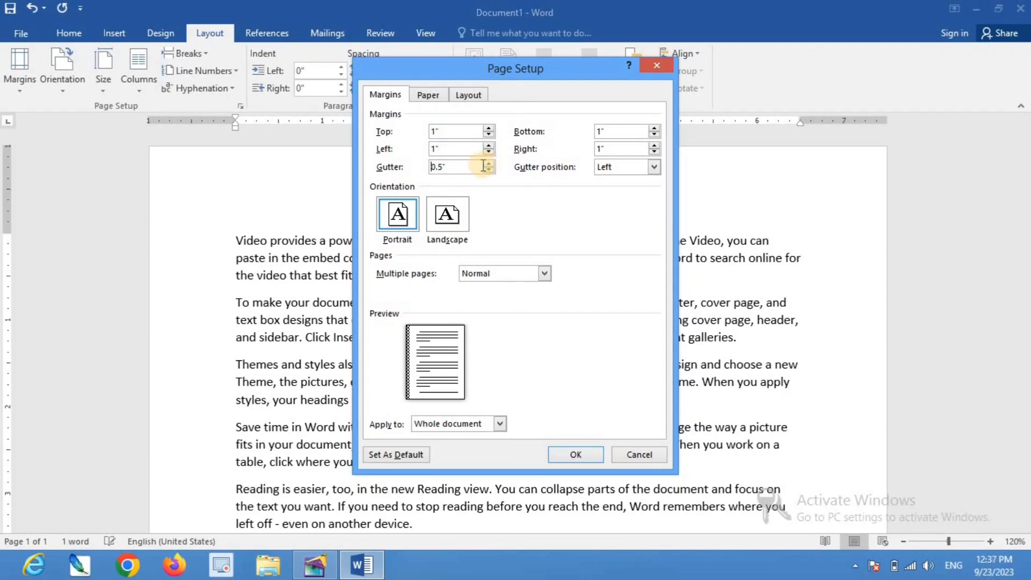
left_click(560, 455)
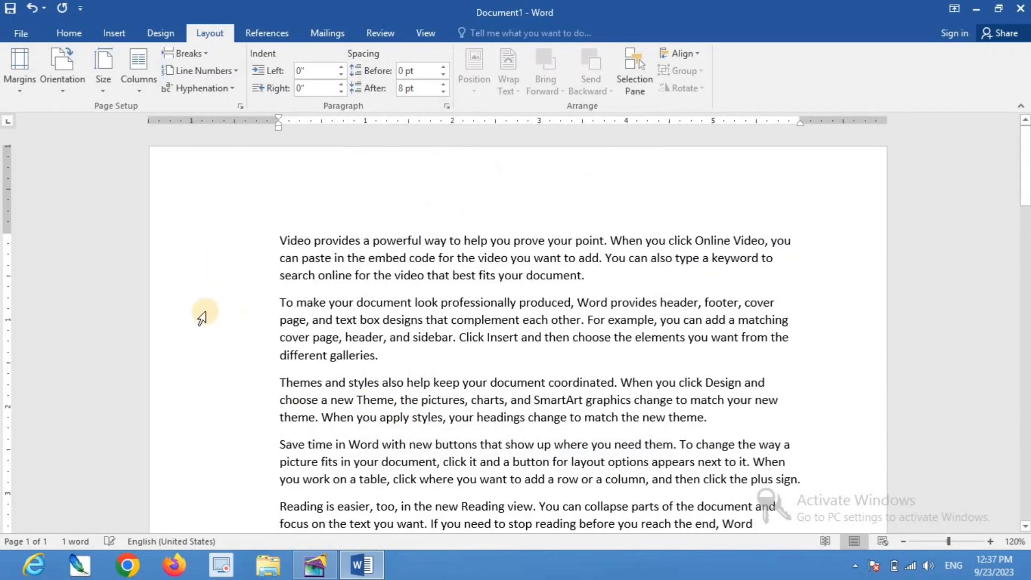
- Keep portrait orientation and change the paper size to A4 (210 x 297 mm)
left_click(64, 80)
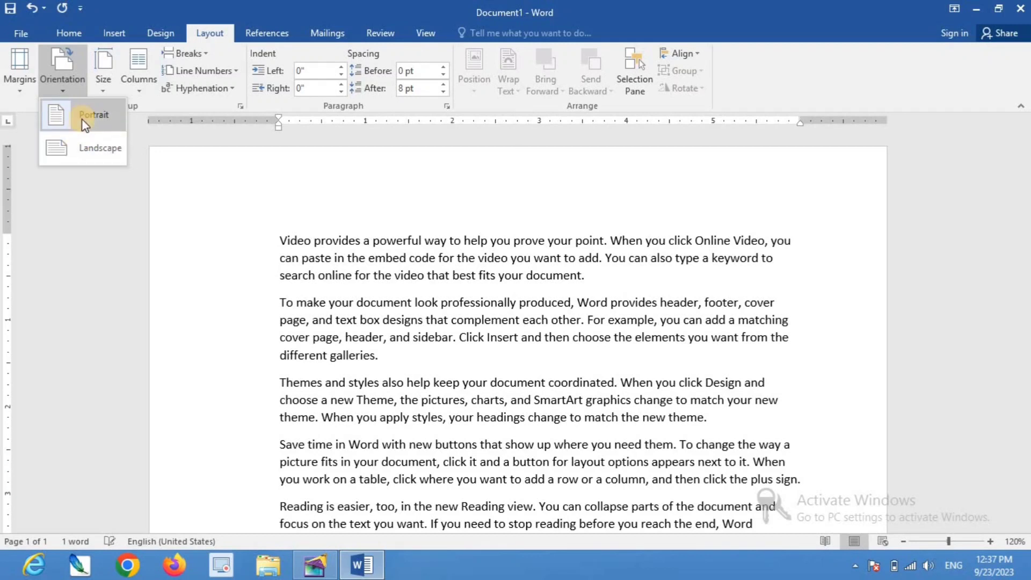
left_click(281, 207)
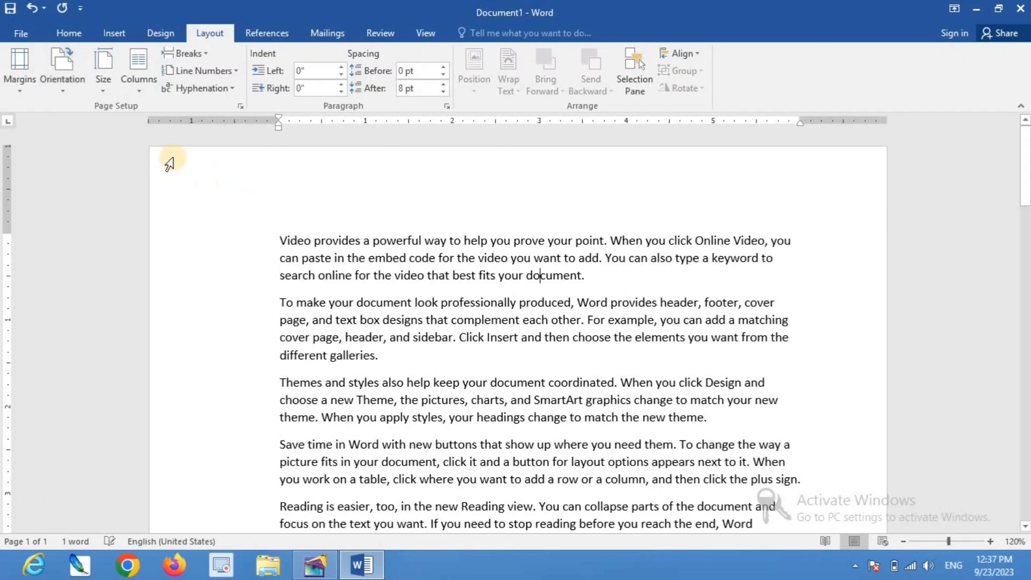
left_click(104, 93)
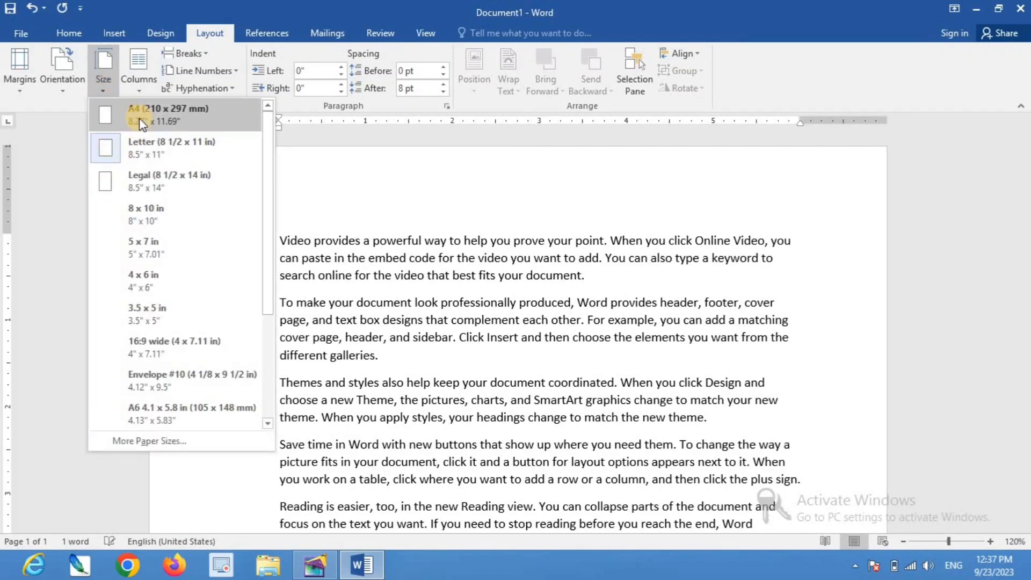
left_click(139, 122)
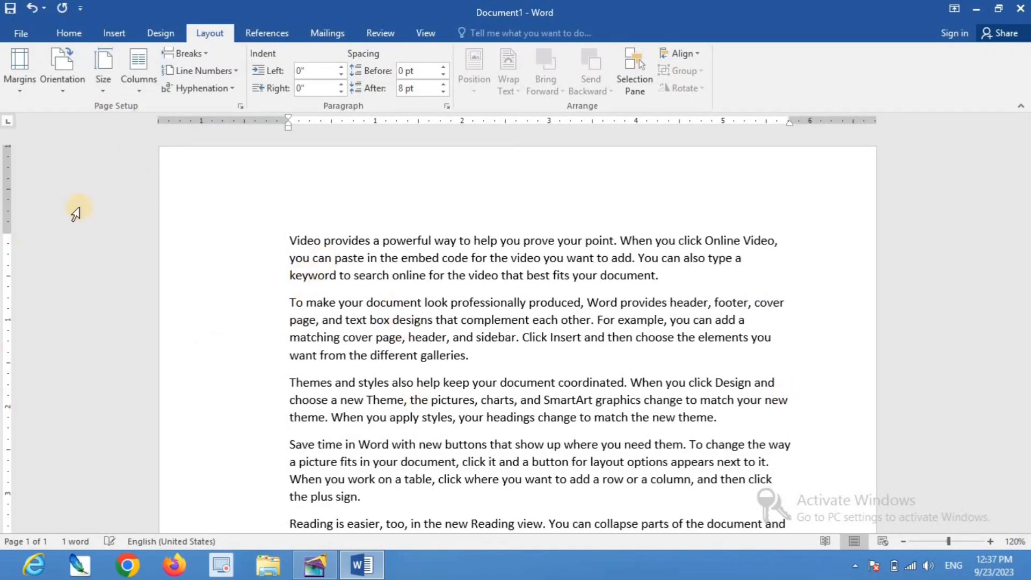
- Try two, then three columns, return to one column, and show the Breaks list
left_click(139, 80)
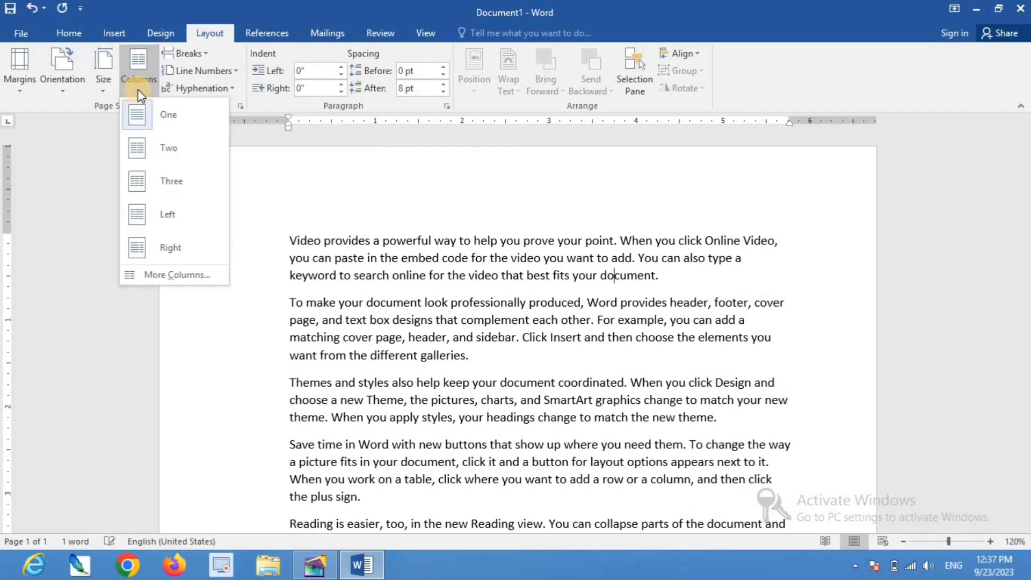
left_click(150, 146)
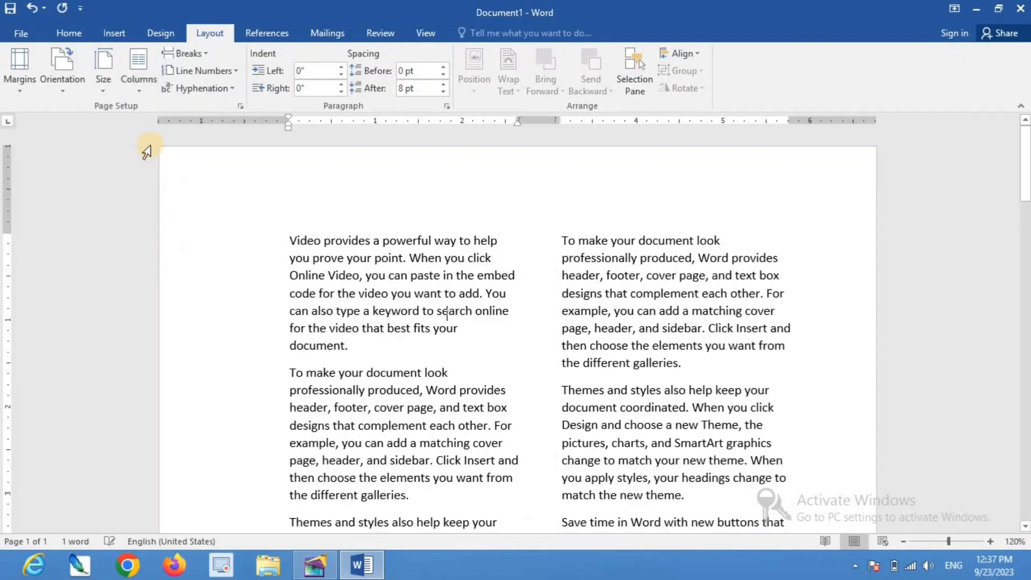
left_click(139, 81)
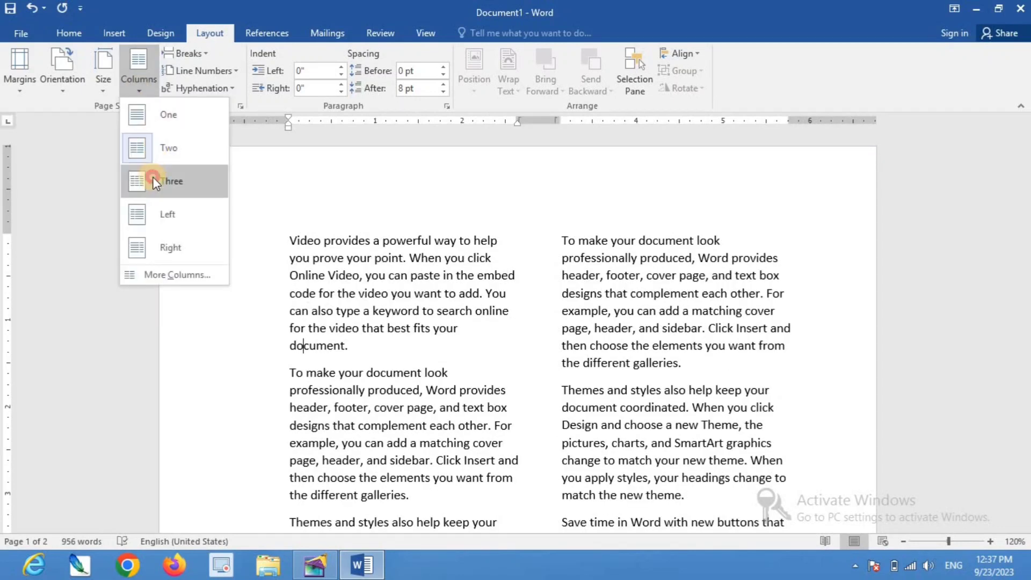
left_click(153, 176)
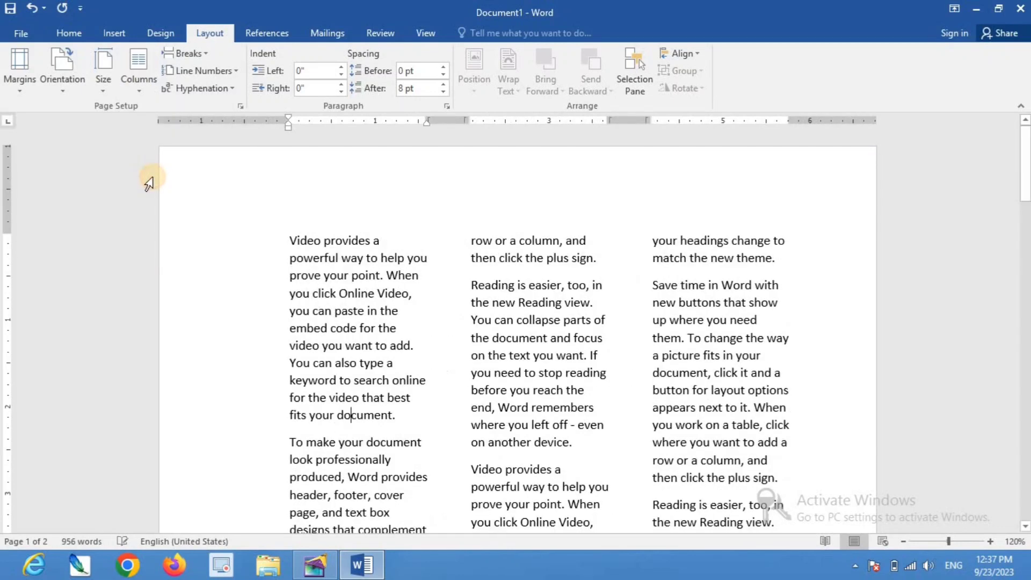
left_click(138, 89)
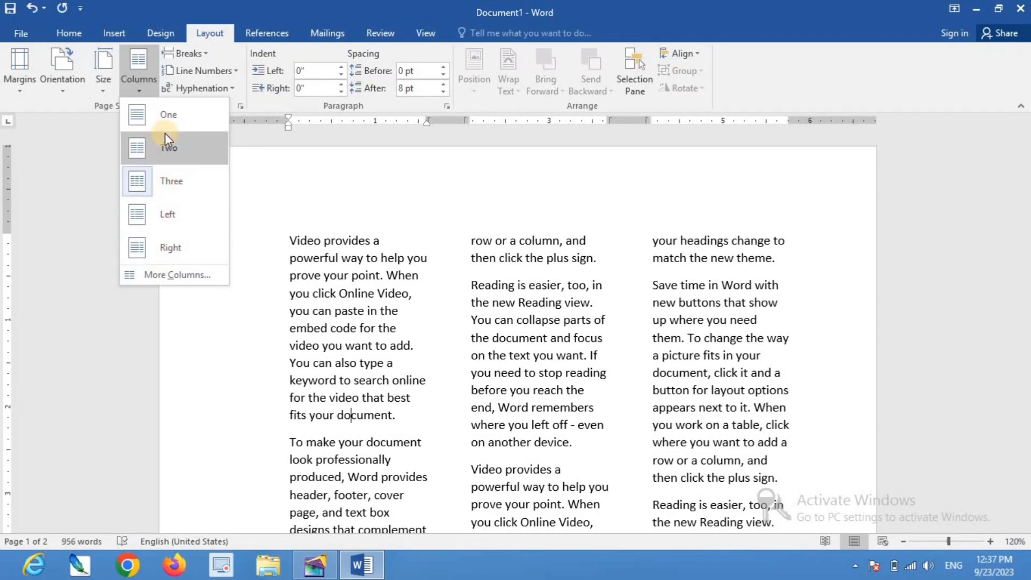
left_click(167, 119)
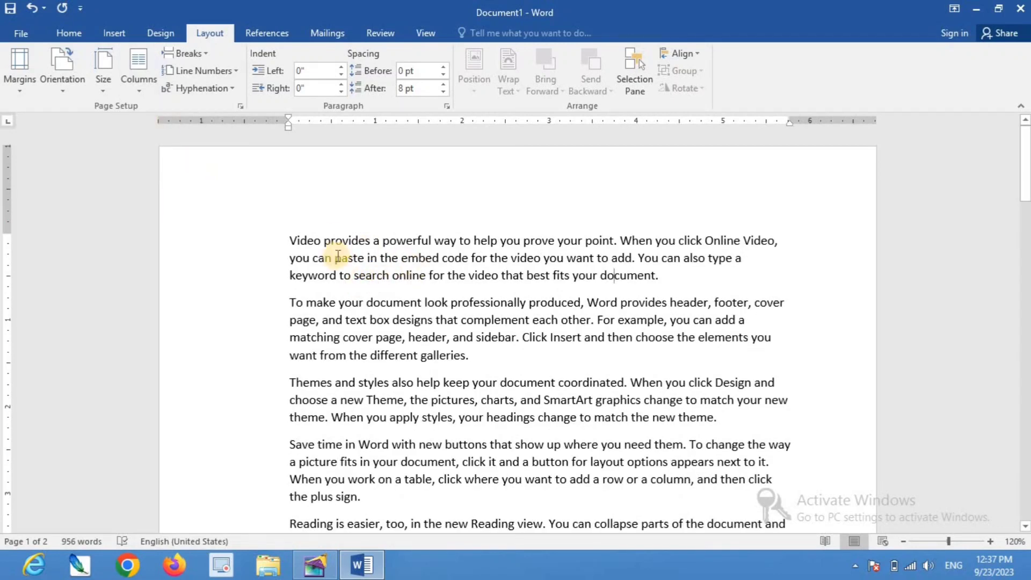
left_click(203, 55)
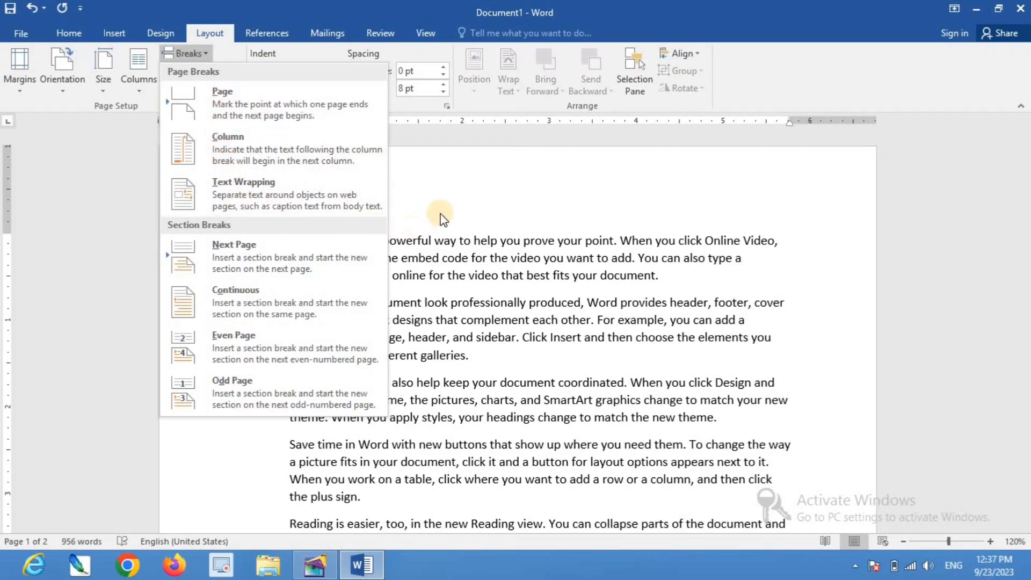
- Insert two page breaks before the 'To make…' paragraph, adding a blank page
left_click(339, 243)
left_click(287, 301)
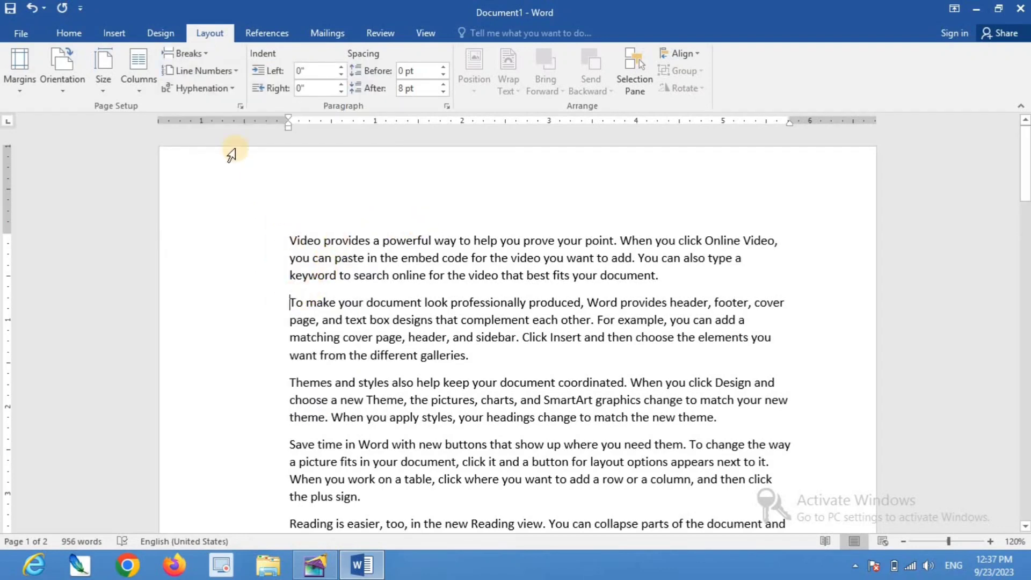
left_click(198, 69)
left_click(188, 53)
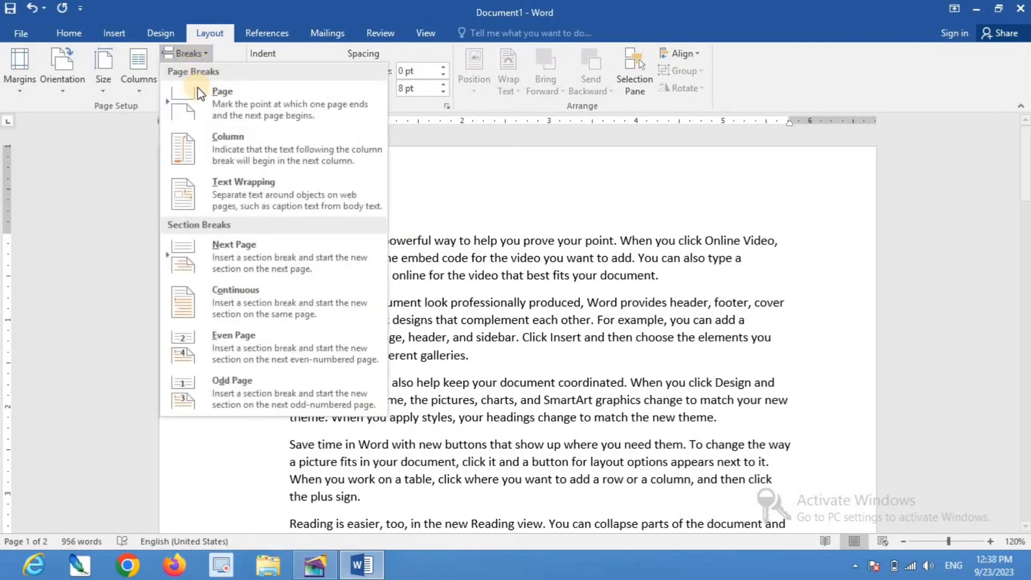
left_click(188, 53)
key("ctrl+Return")
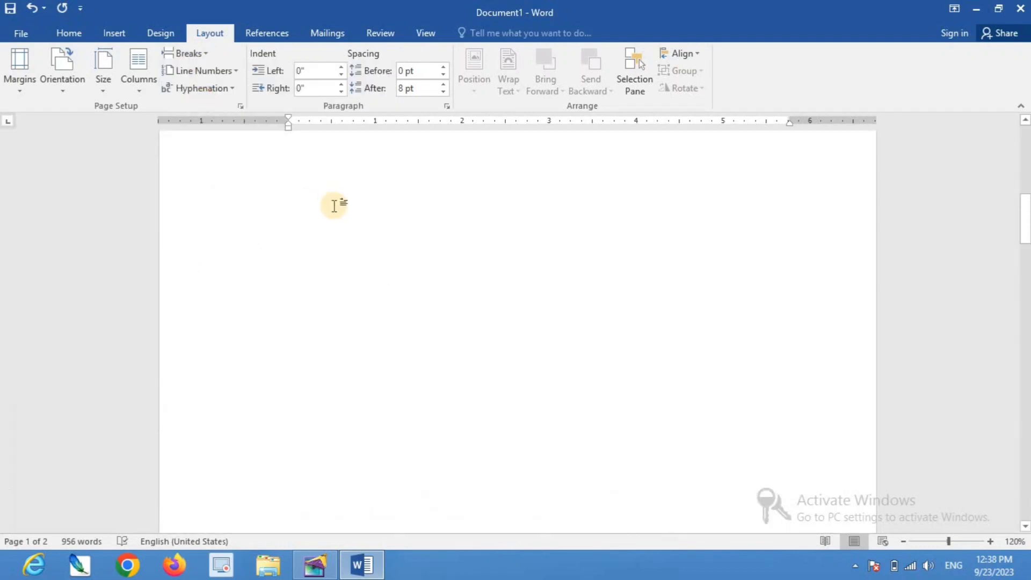
scroll(334, 206, "up", 3)
scroll(334, 205, "down", 4)
scroll(334, 205, "down", 3)
key("ctrl+Return")
scroll(335, 206, "up", 4)
scroll(335, 206, "up", 10)
scroll(333, 210, "up", 10)
- Apply continuous line numbering through the whole document
left_click(289, 241)
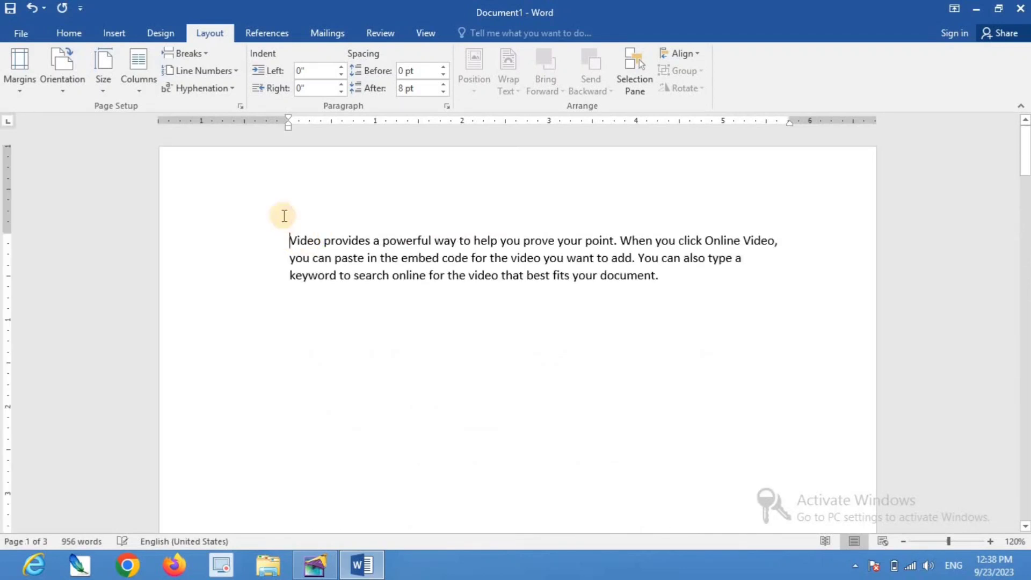
left_click(233, 73)
left_click(221, 108)
scroll(271, 242, "down", 5)
scroll(271, 242, "down", 3)
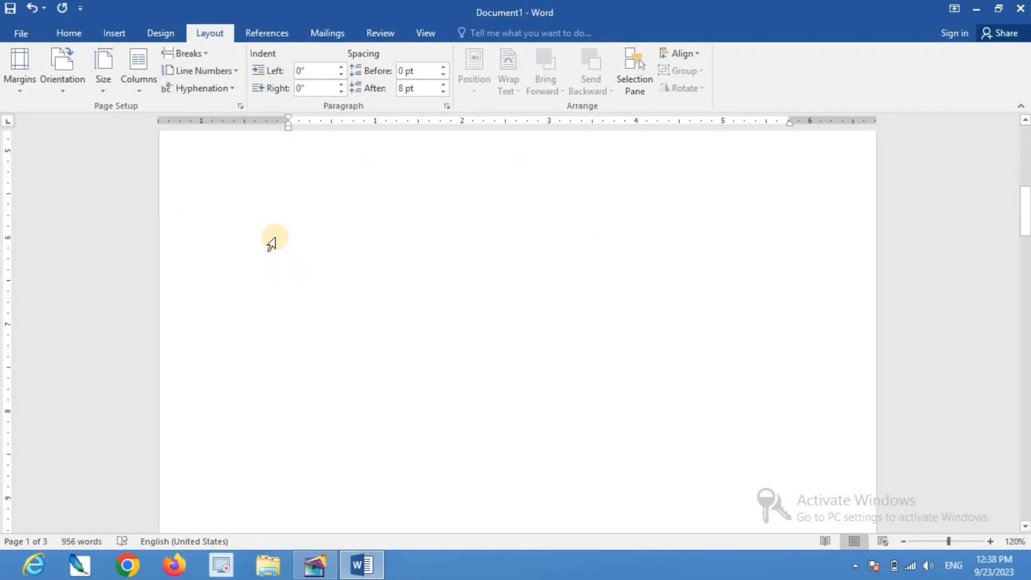
scroll(271, 242, "down", 5)
scroll(271, 243, "down", 1)
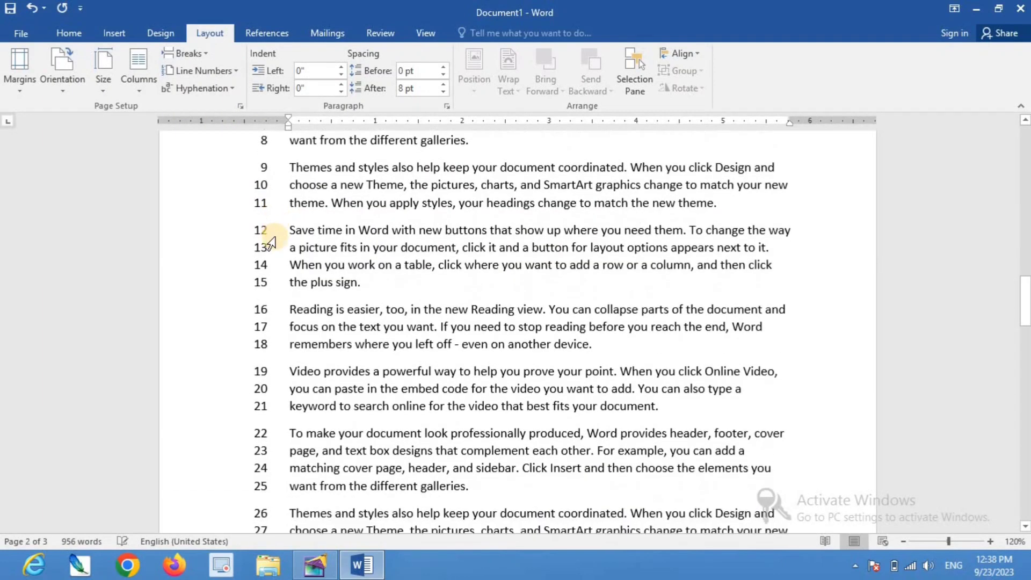
scroll(272, 243, "down", 5)
scroll(271, 243, "down", 3)
scroll(271, 243, "down", 5)
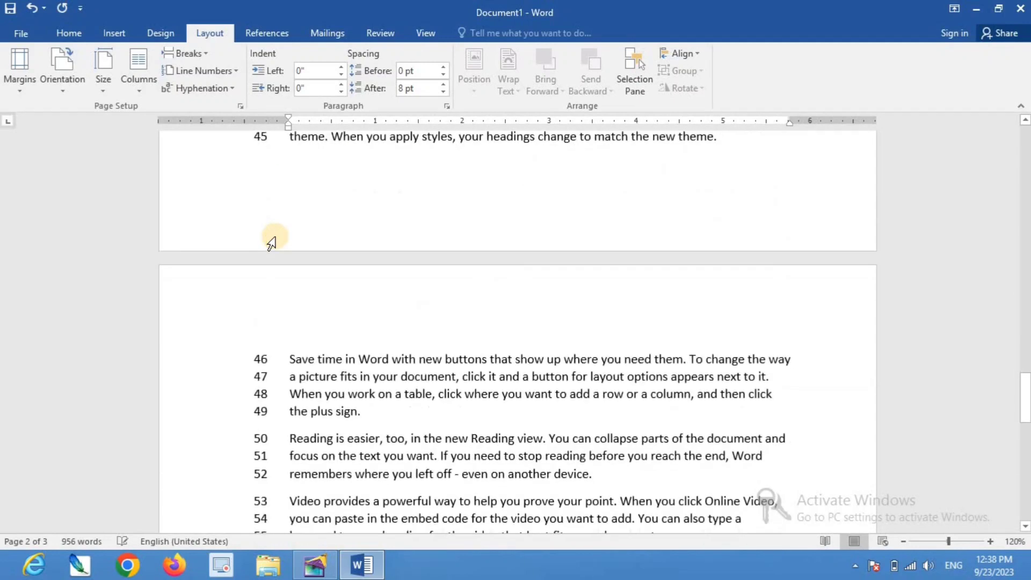
scroll(271, 243, "up", 5)
scroll(271, 243, "up", 6)
scroll(272, 243, "up", 8)
scroll(271, 243, "up", 4)
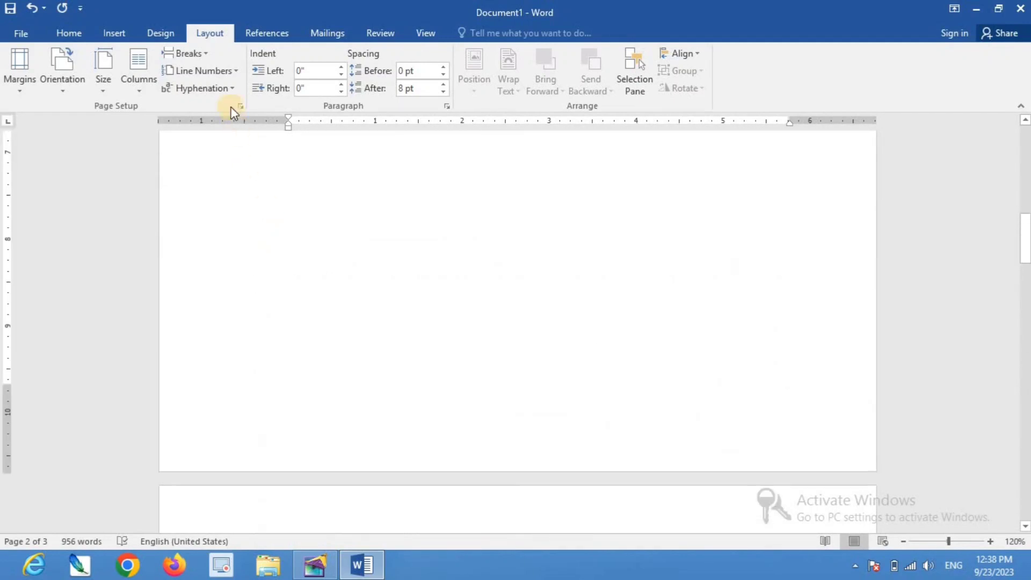
- Set line numbering back to None
left_click(226, 74)
left_click(195, 90)
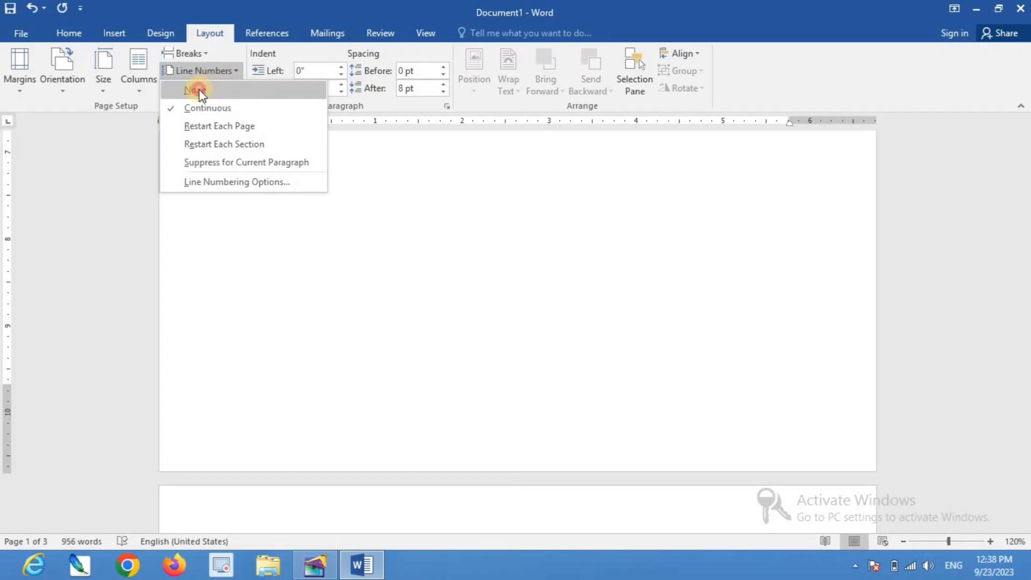
scroll(297, 177, "up", 5)
scroll(298, 179, "up", 1)
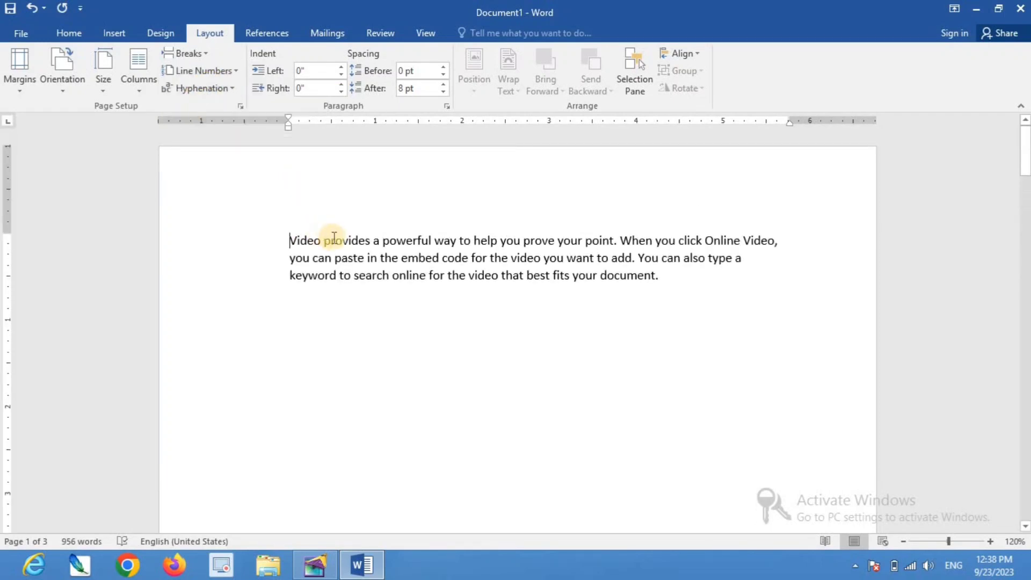
scroll(317, 226, "down", 4)
scroll(302, 214, "down", 3)
scroll(305, 212, "down", 3)
scroll(298, 214, "down", 5)
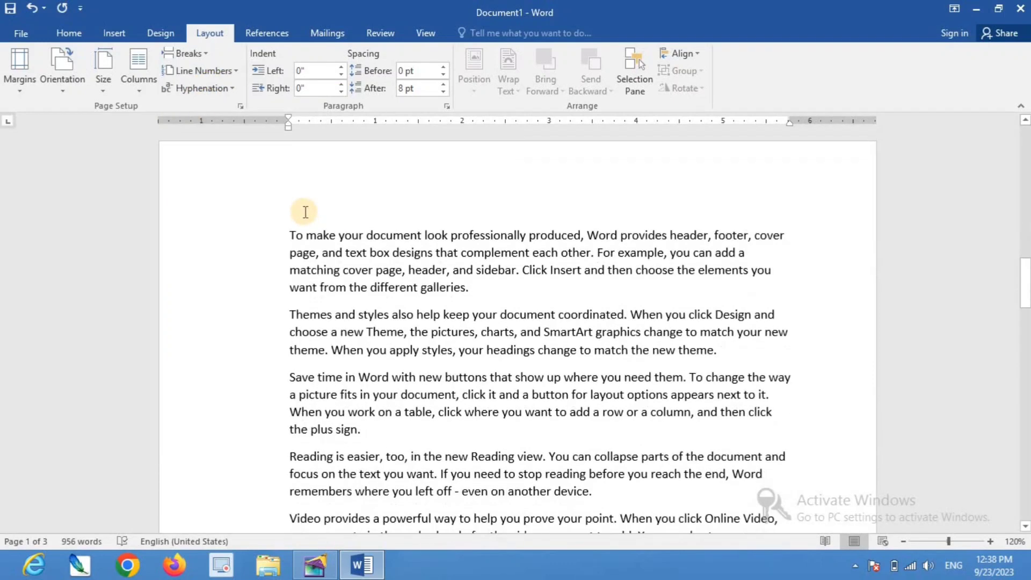
scroll(294, 204, "down", 4)
scroll(291, 196, "up", 4)
- Select the 'To make…' paragraph and turn on Automatic hyphenation
left_click_drag(287, 190, 535, 243)
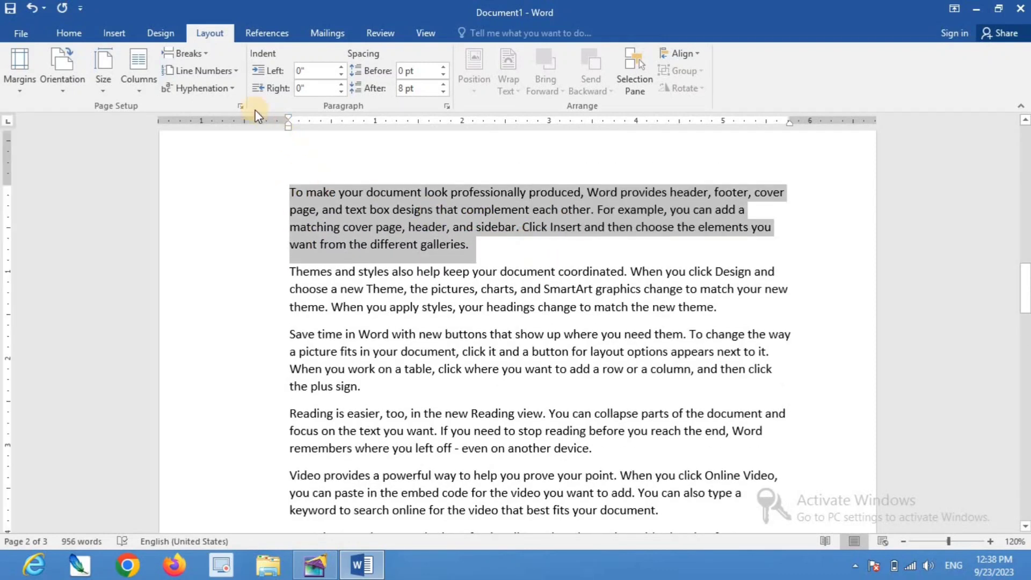
left_click(235, 90)
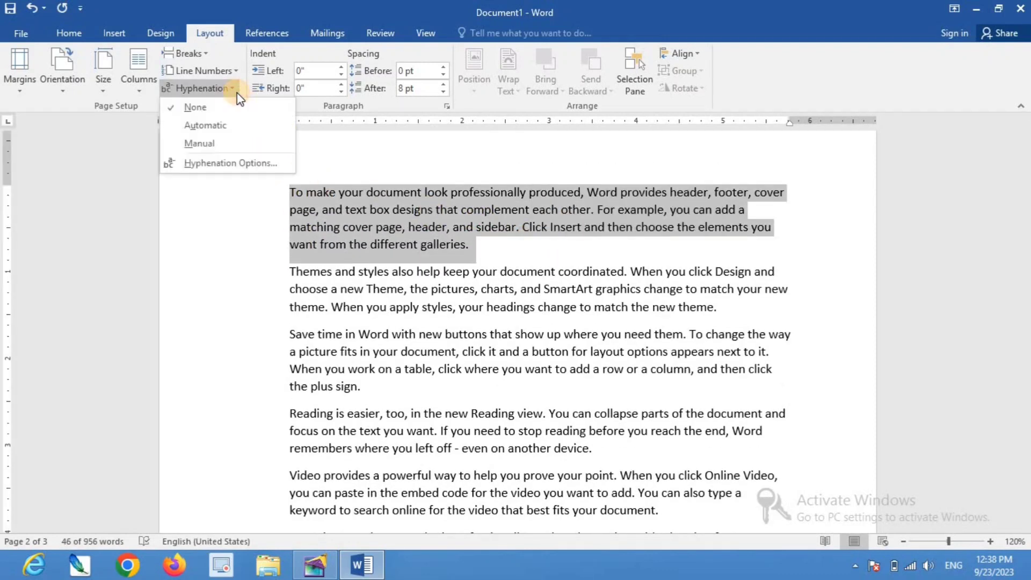
left_click(224, 124)
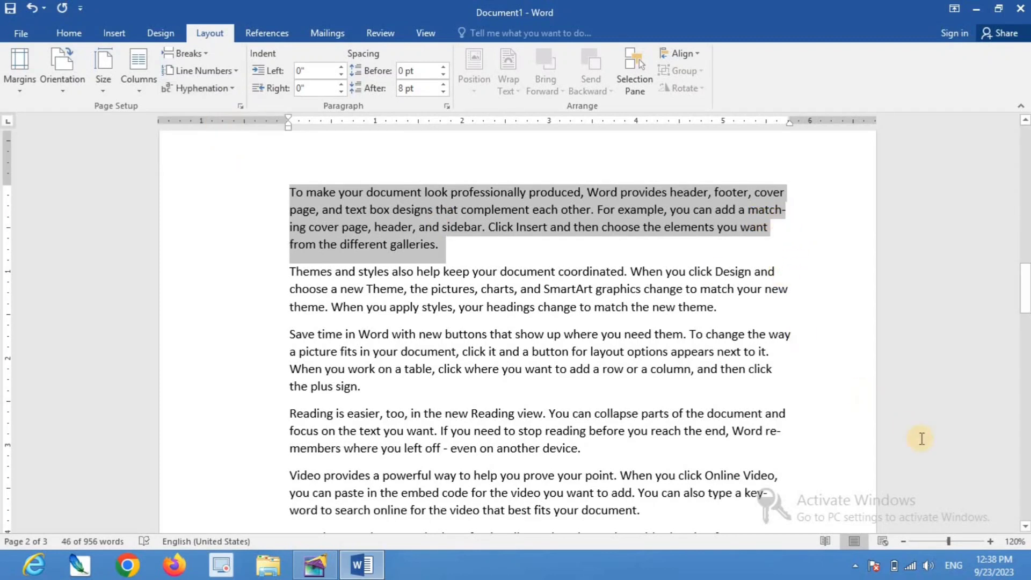
- Zoom to 200% to inspect hyphenated words like match-ing, re-members and key-word
left_click(990, 541)
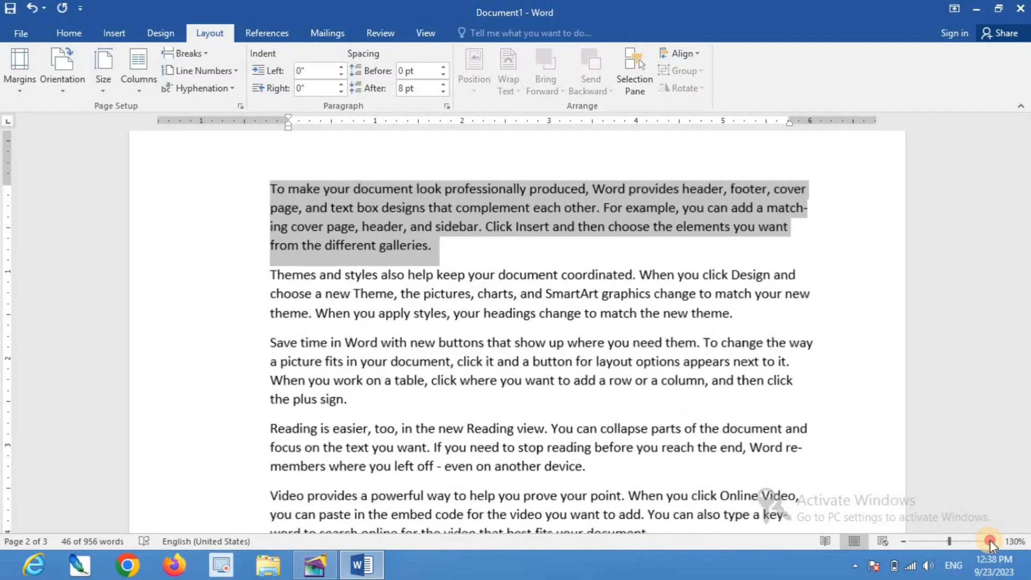
left_click(990, 540)
left_click(991, 540)
left_click(991, 540)
left_click(991, 540)
left_click(990, 540)
left_click(991, 540)
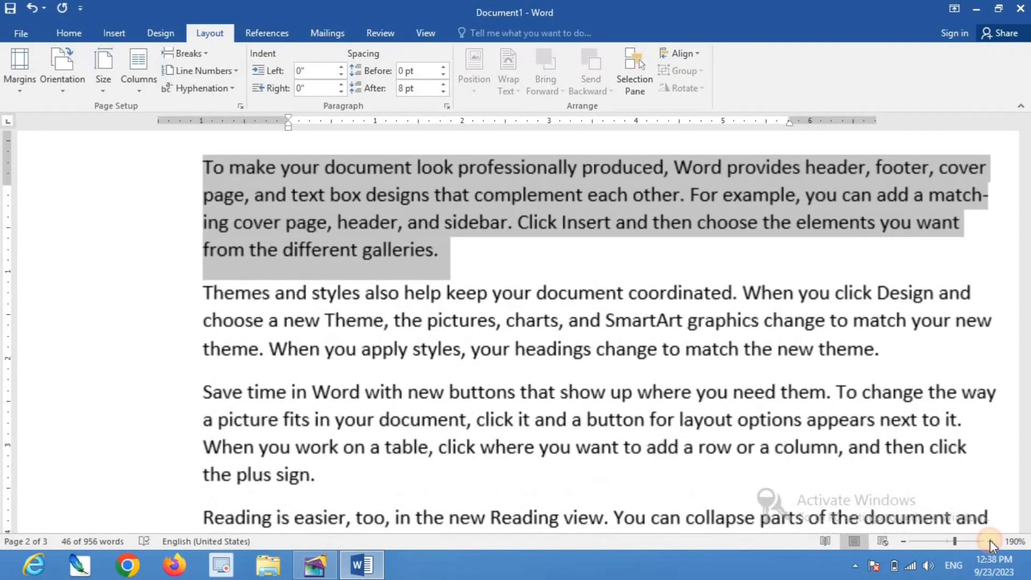
left_click(990, 540)
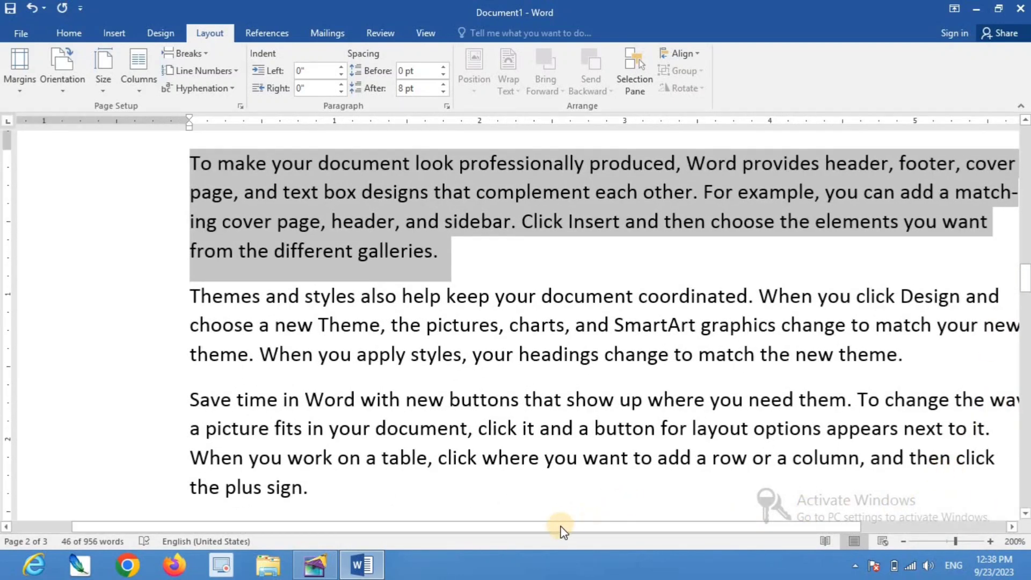
left_click_drag(586, 528, 669, 528)
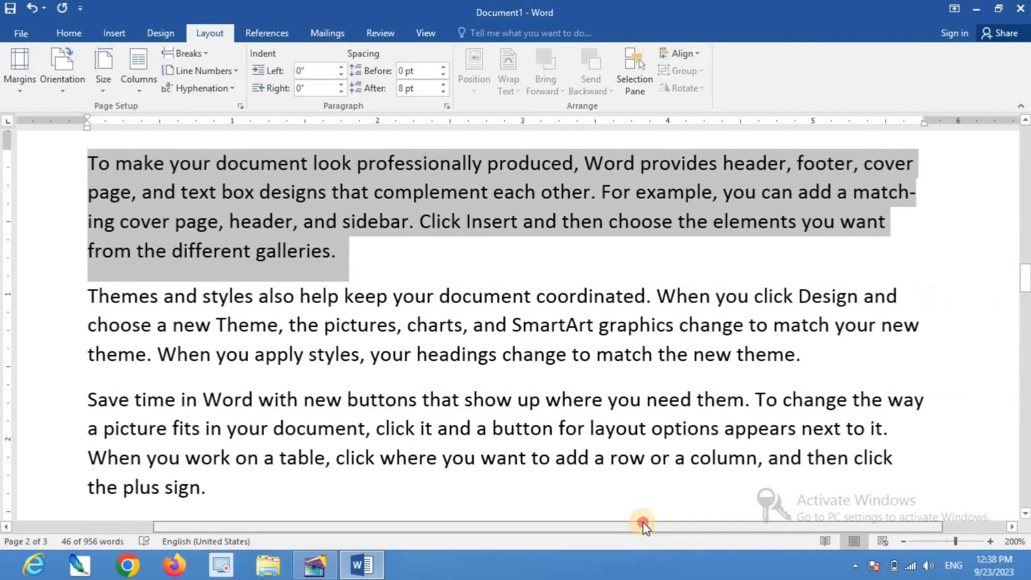
left_click(903, 227)
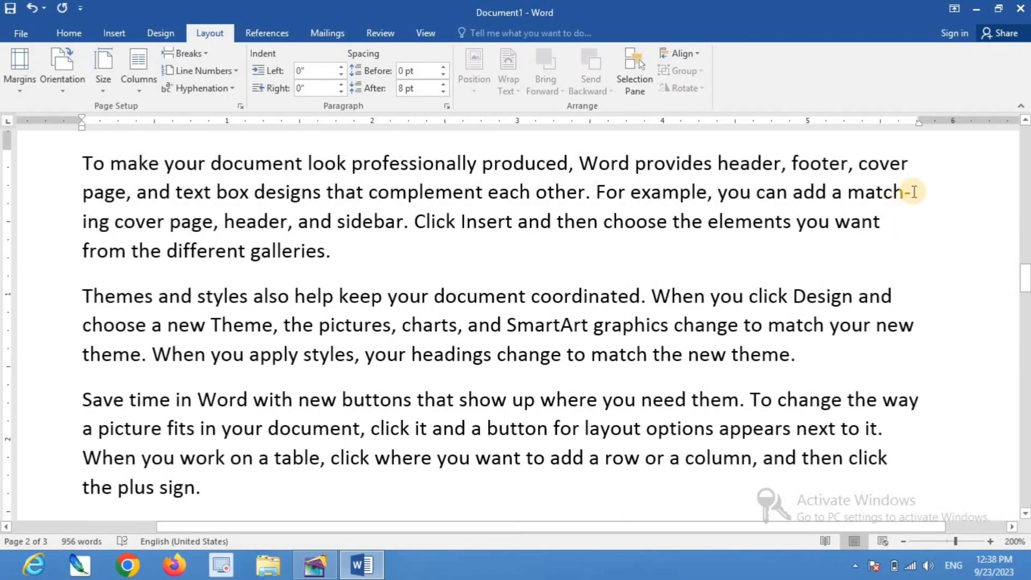
left_click(200, 90)
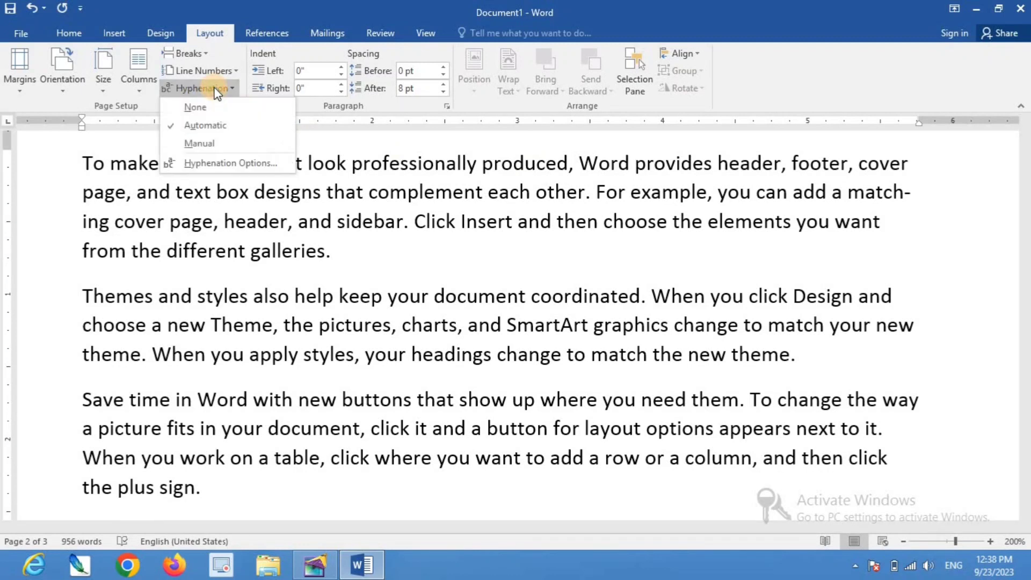
- Set hyphenation to None so words like 'matching' wrap whole
left_click(194, 108)
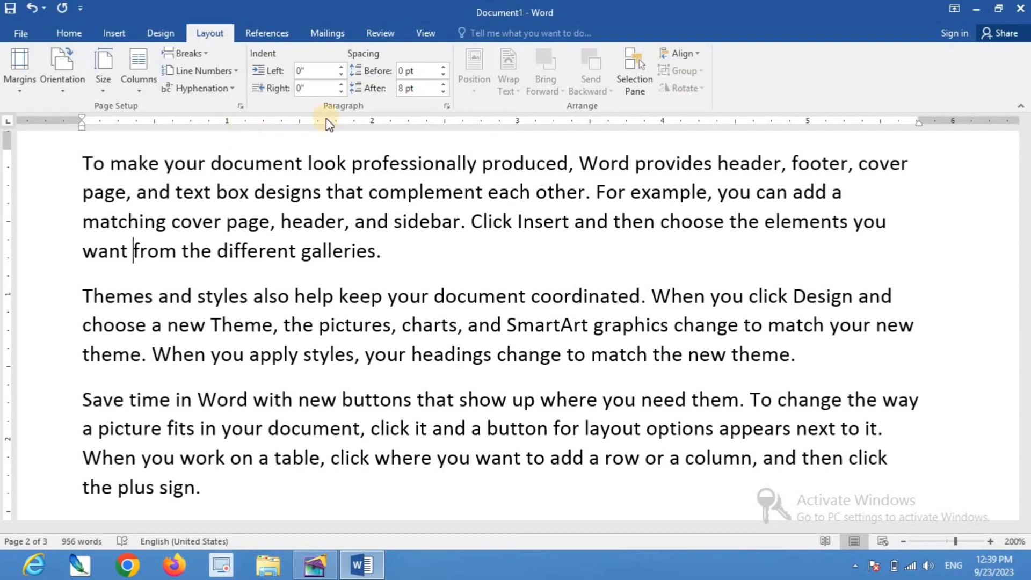
- Close Word, choosing Don't Save for Document1
left_click(1021, 8)
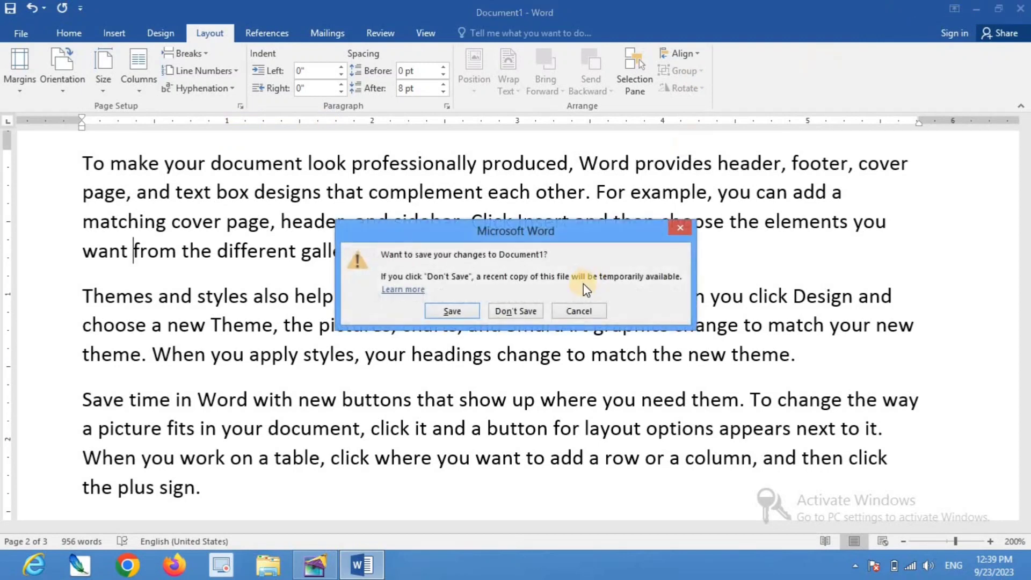
left_click(517, 313)
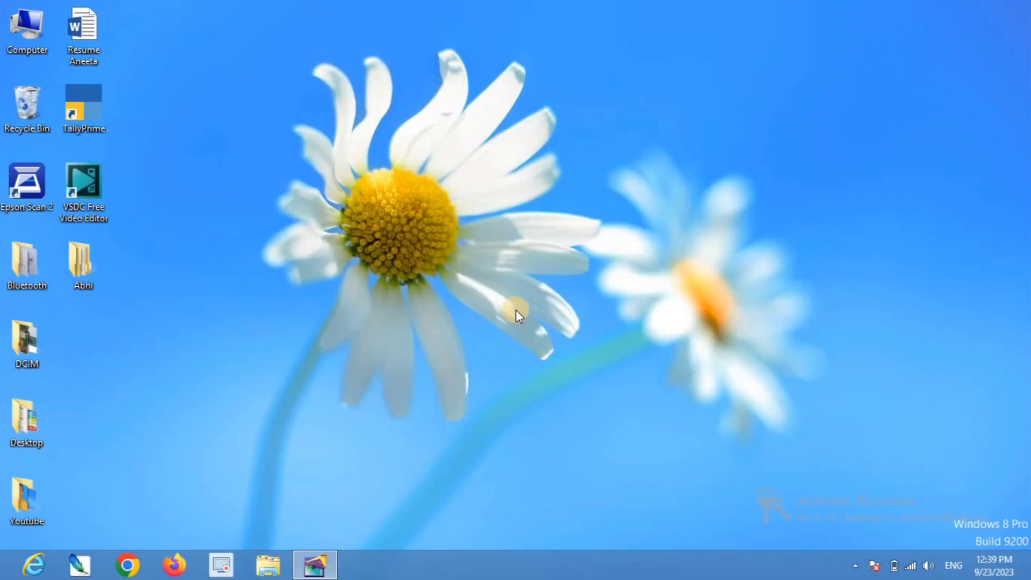